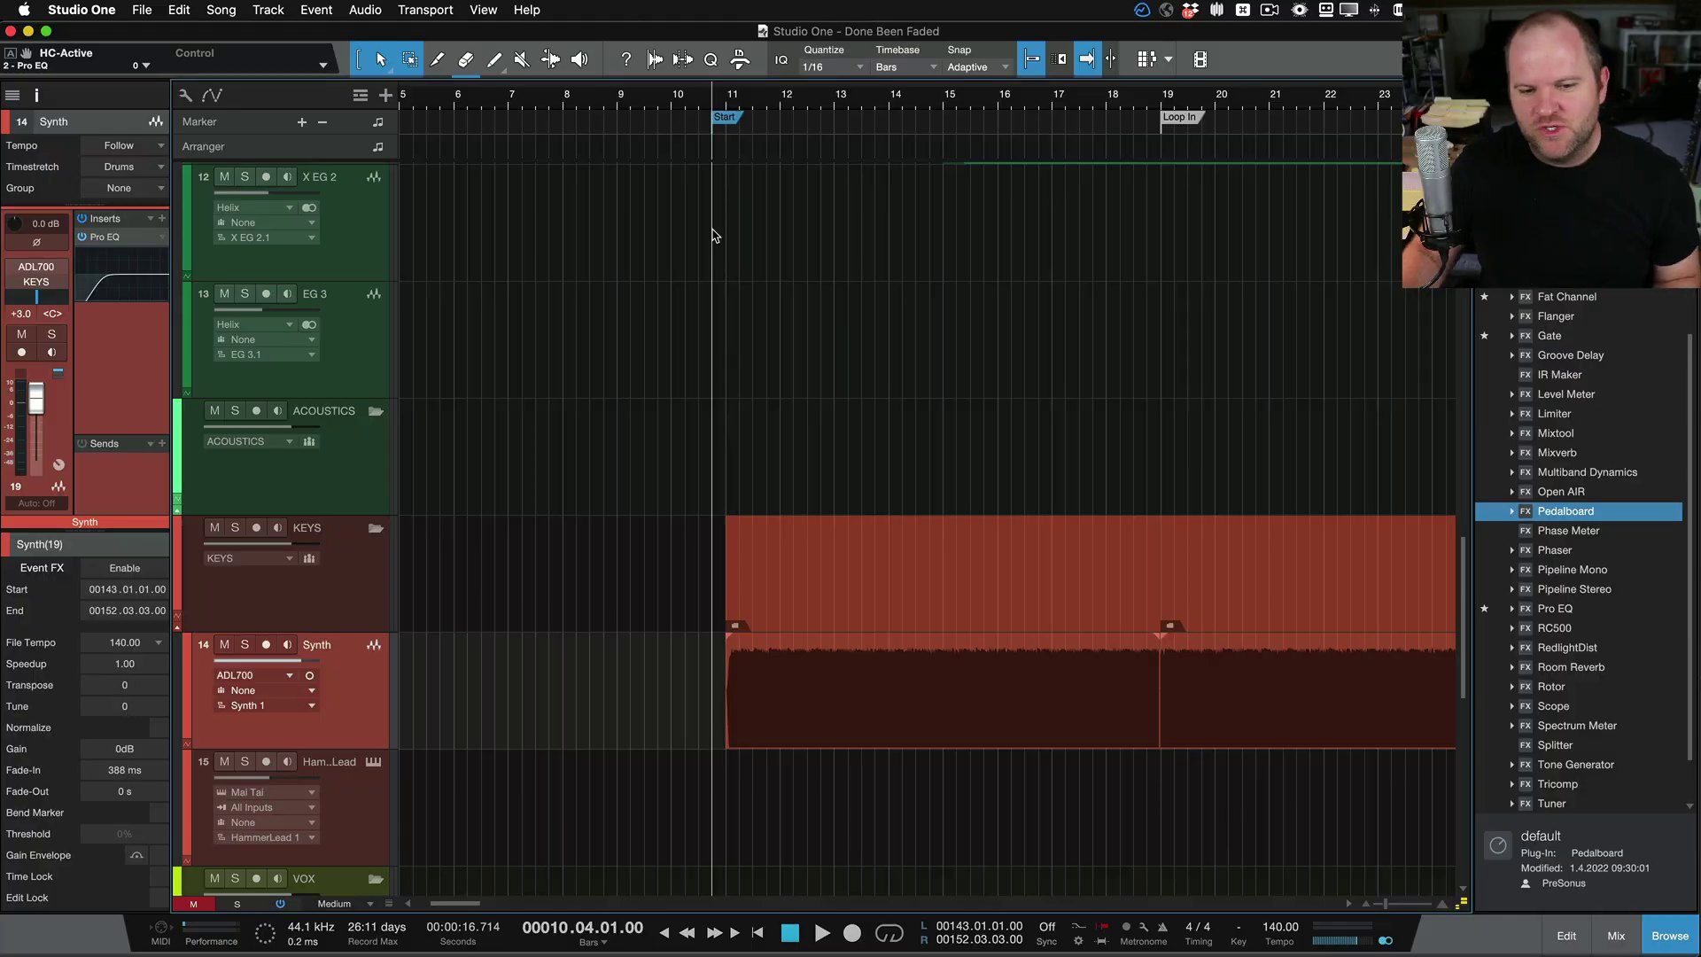
# Play back the Synth part from just before bar 11 through bar 18, and stop
pyautogui.scroll(3, 822, 609)
pyautogui.scroll(-2, 823, 609)
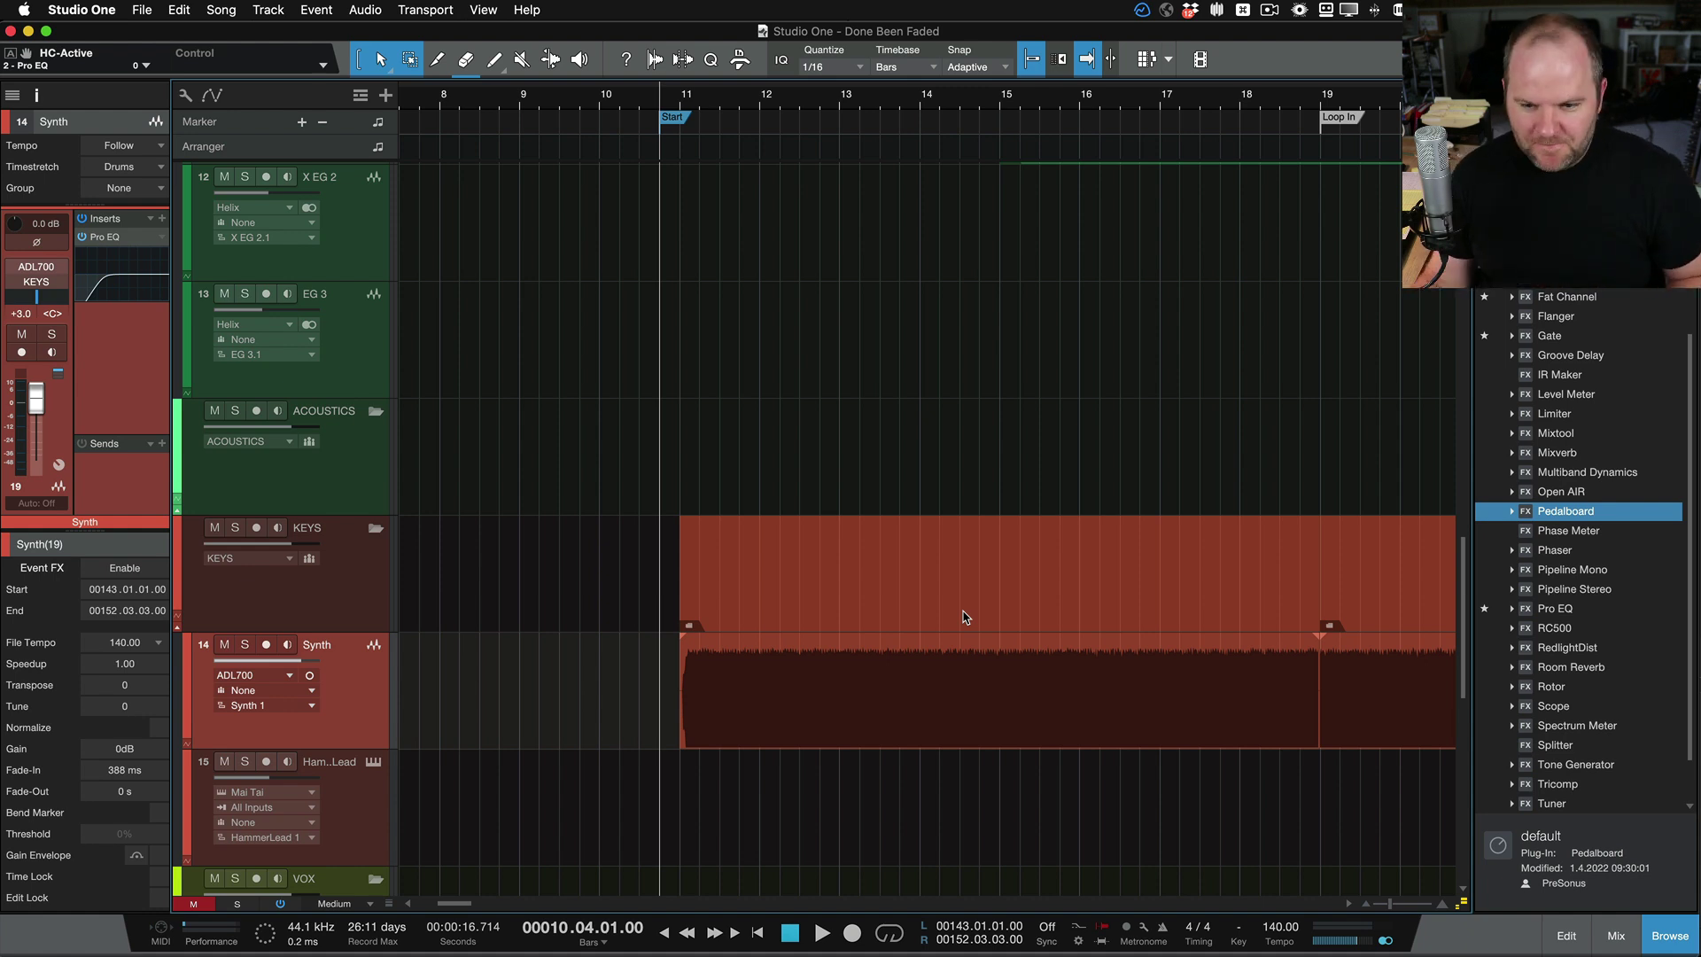
pyautogui.hscroll(2, 964, 618)
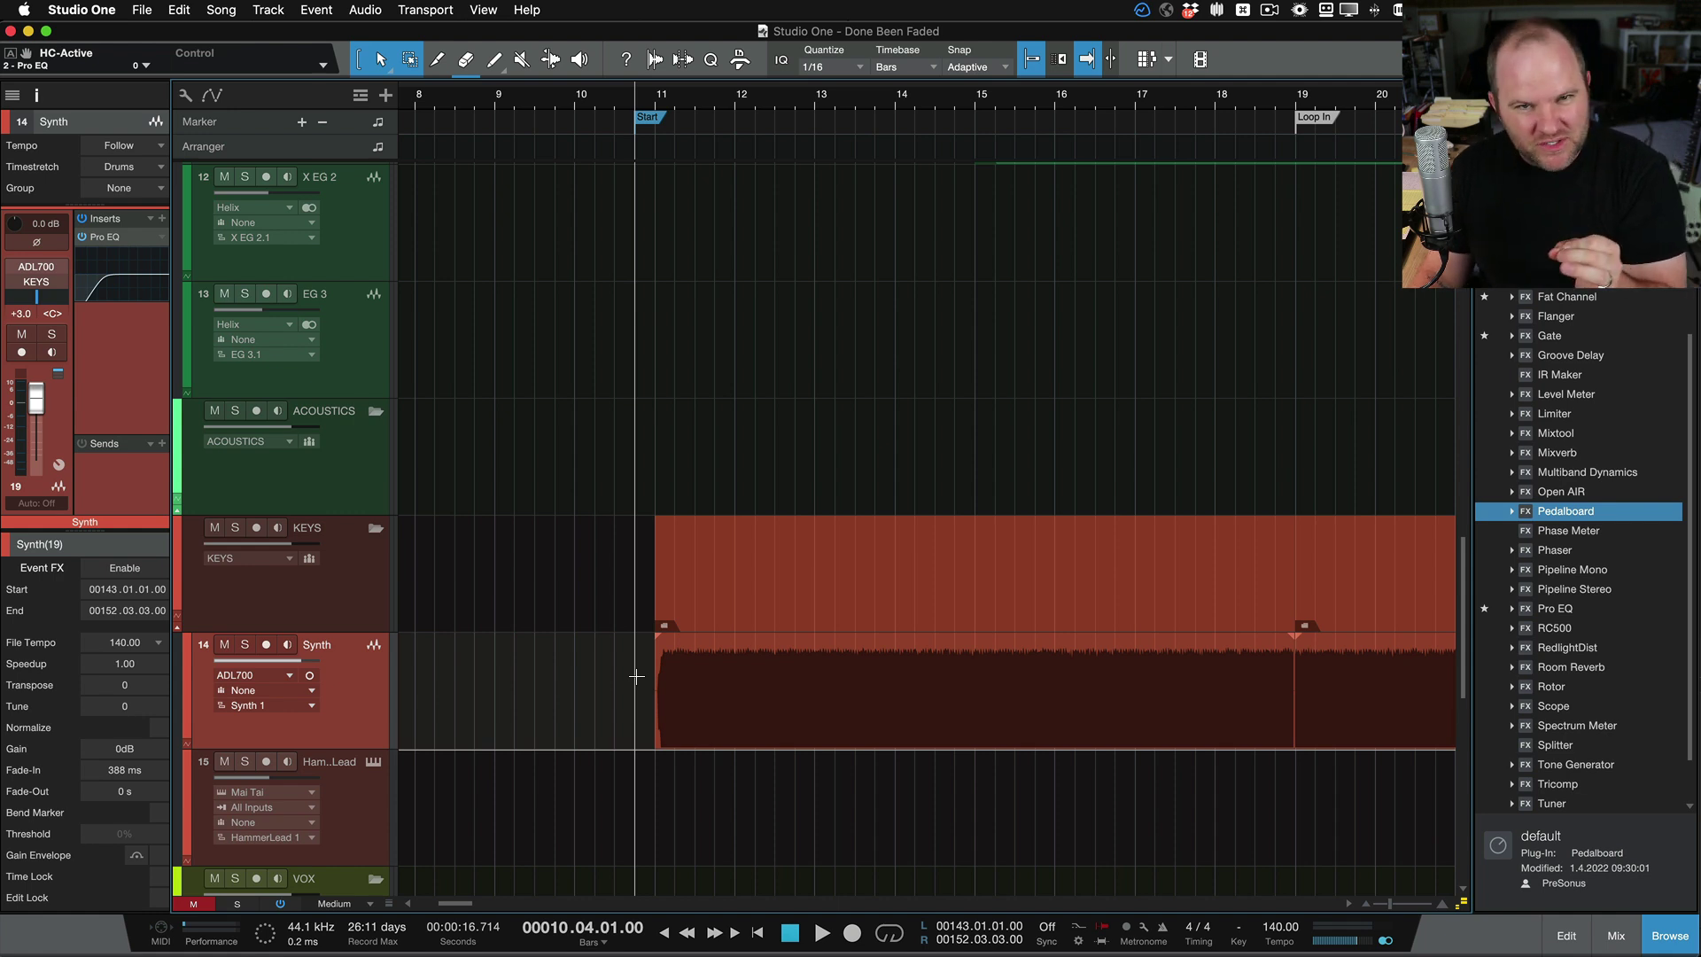
pyautogui.scroll(2, 636, 676)
pyautogui.scroll(-4, 636, 676)
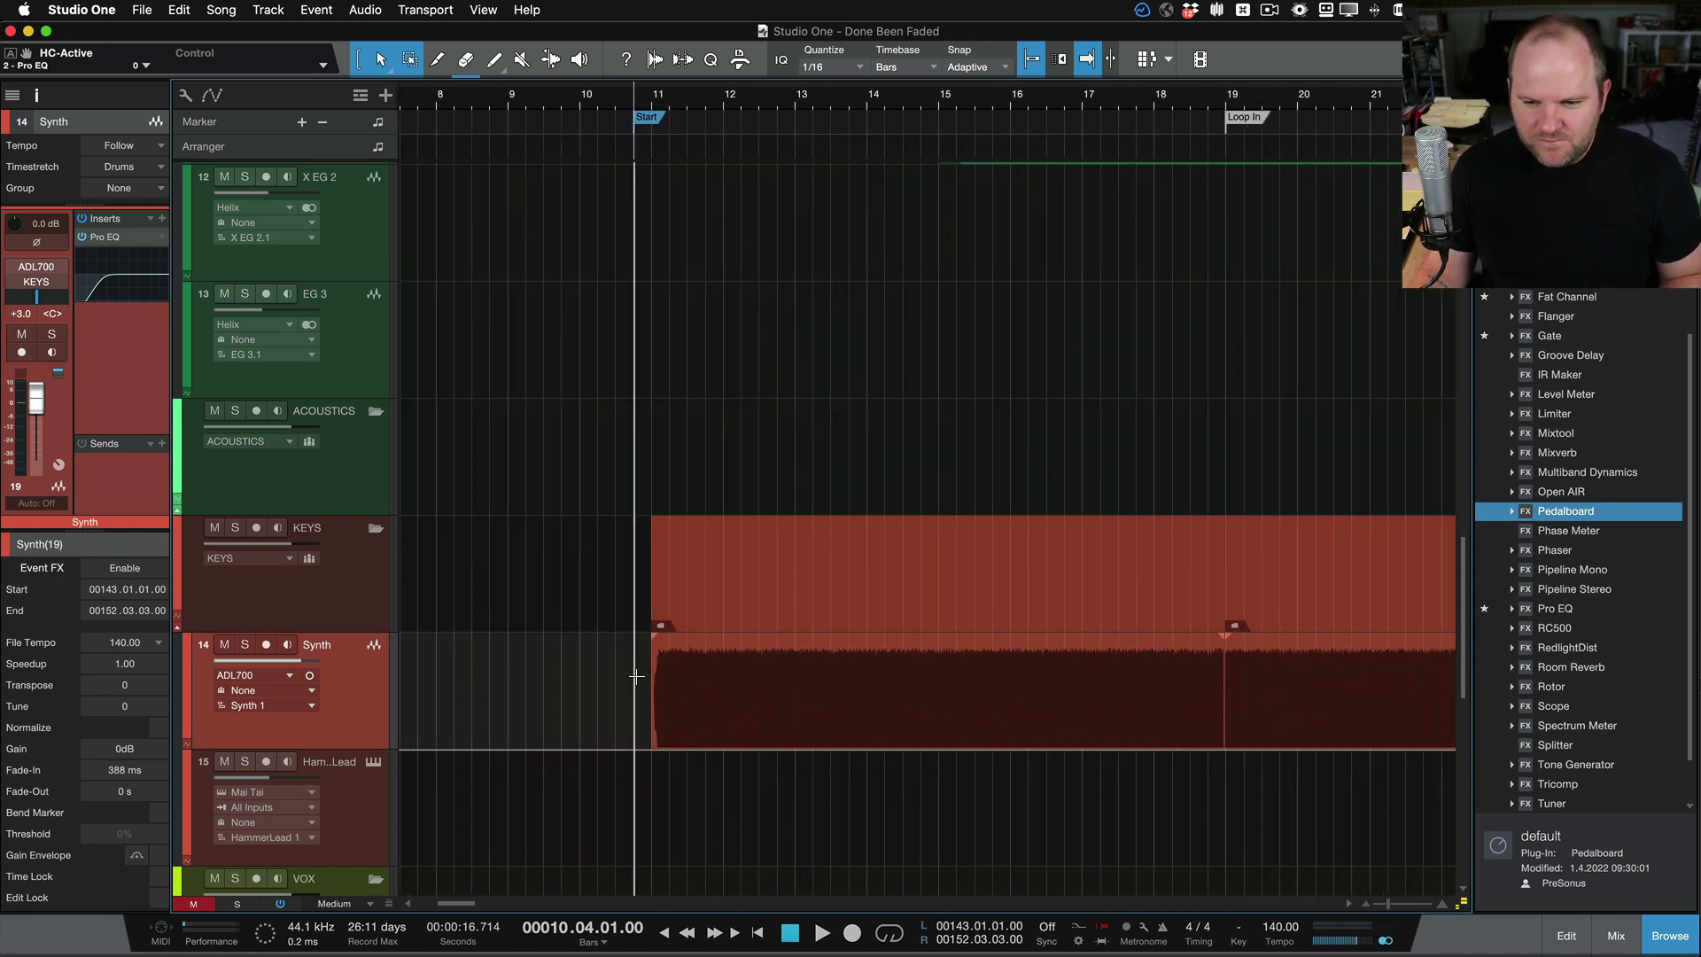
pyautogui.scroll(2, 636, 676)
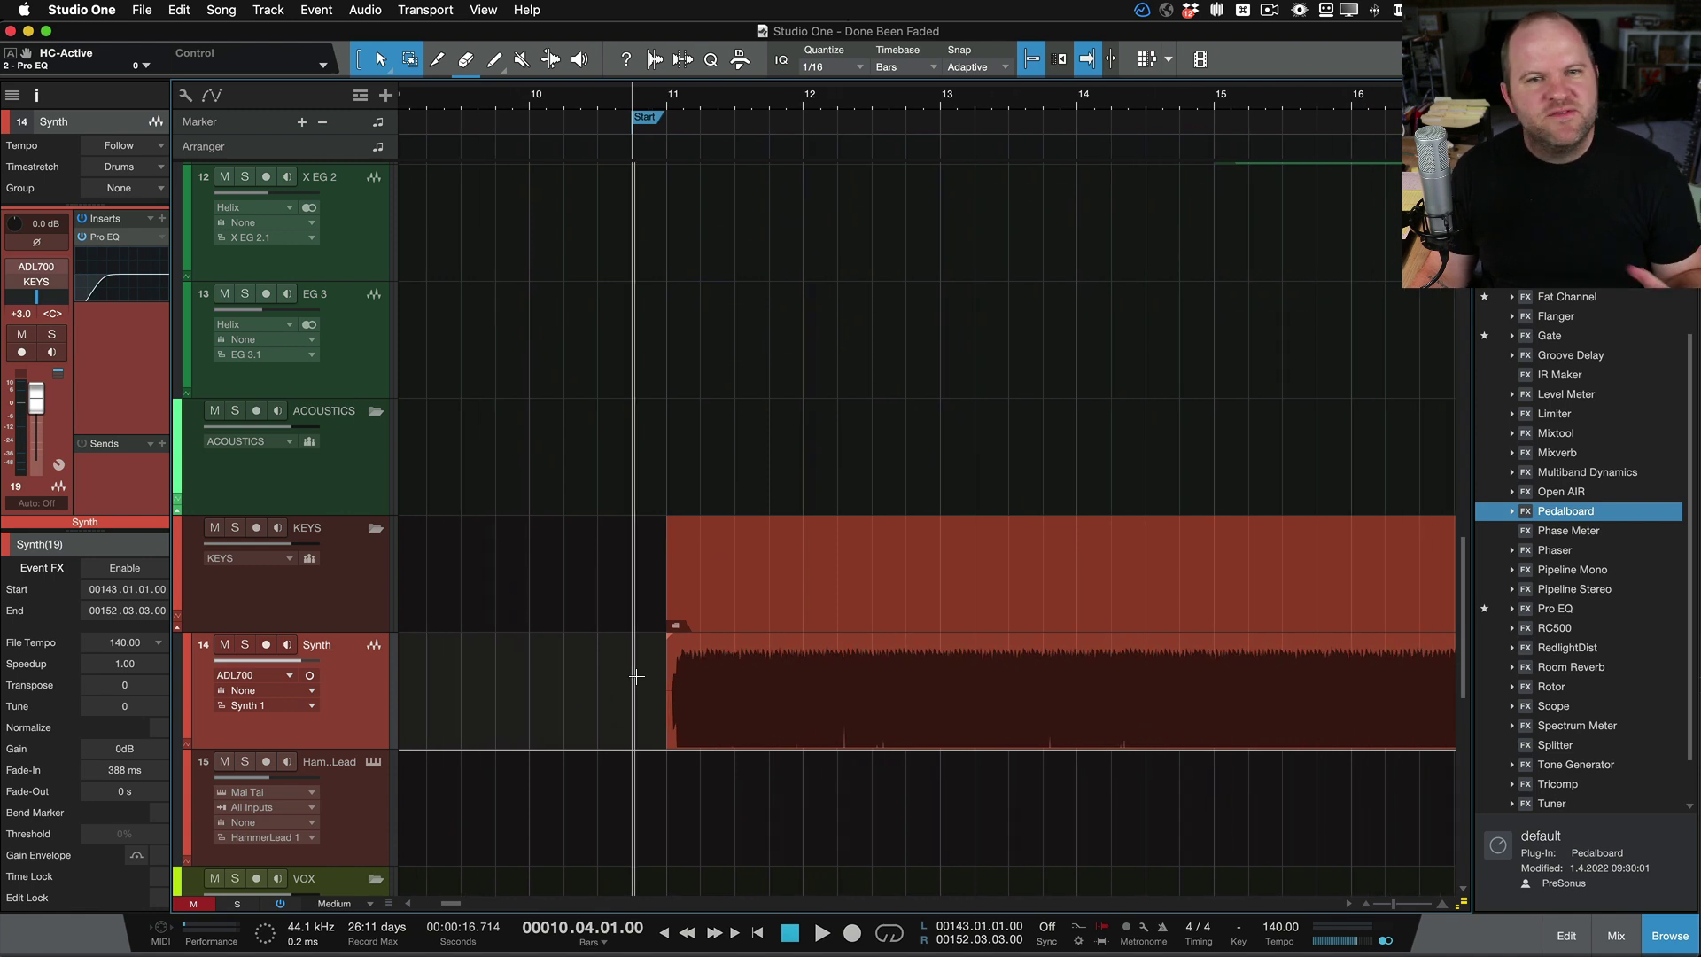
pyautogui.hscroll(5, 636, 676)
pyautogui.scroll(-1, 634, 676)
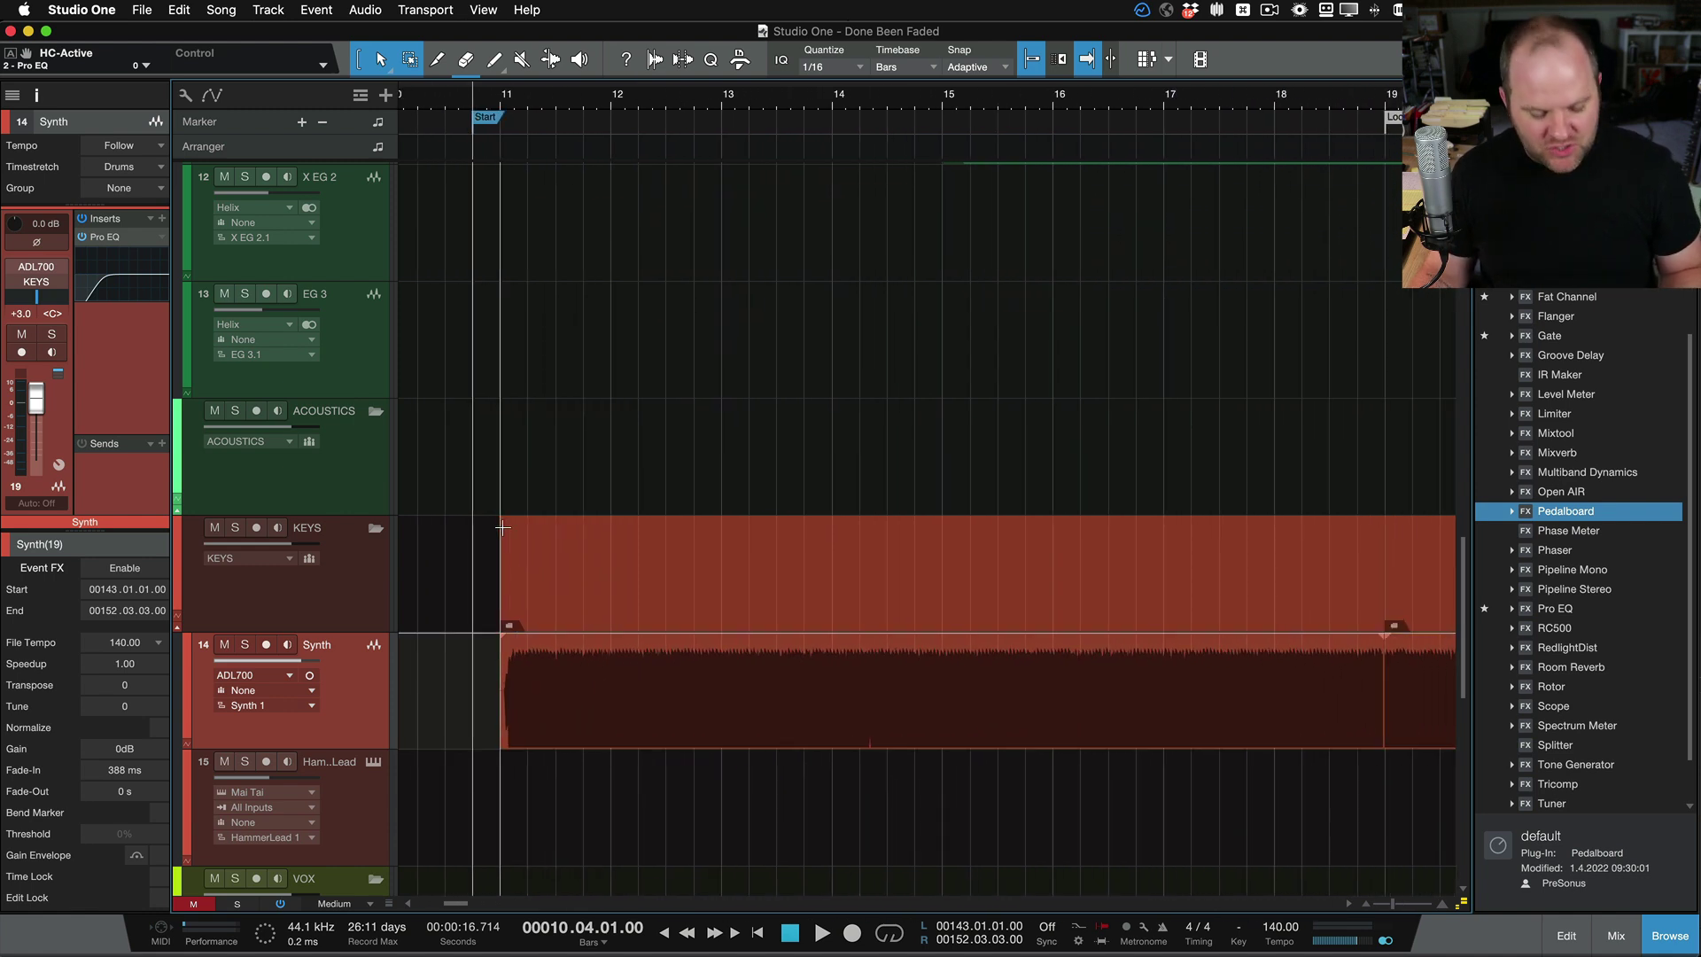
pyautogui.press('space')
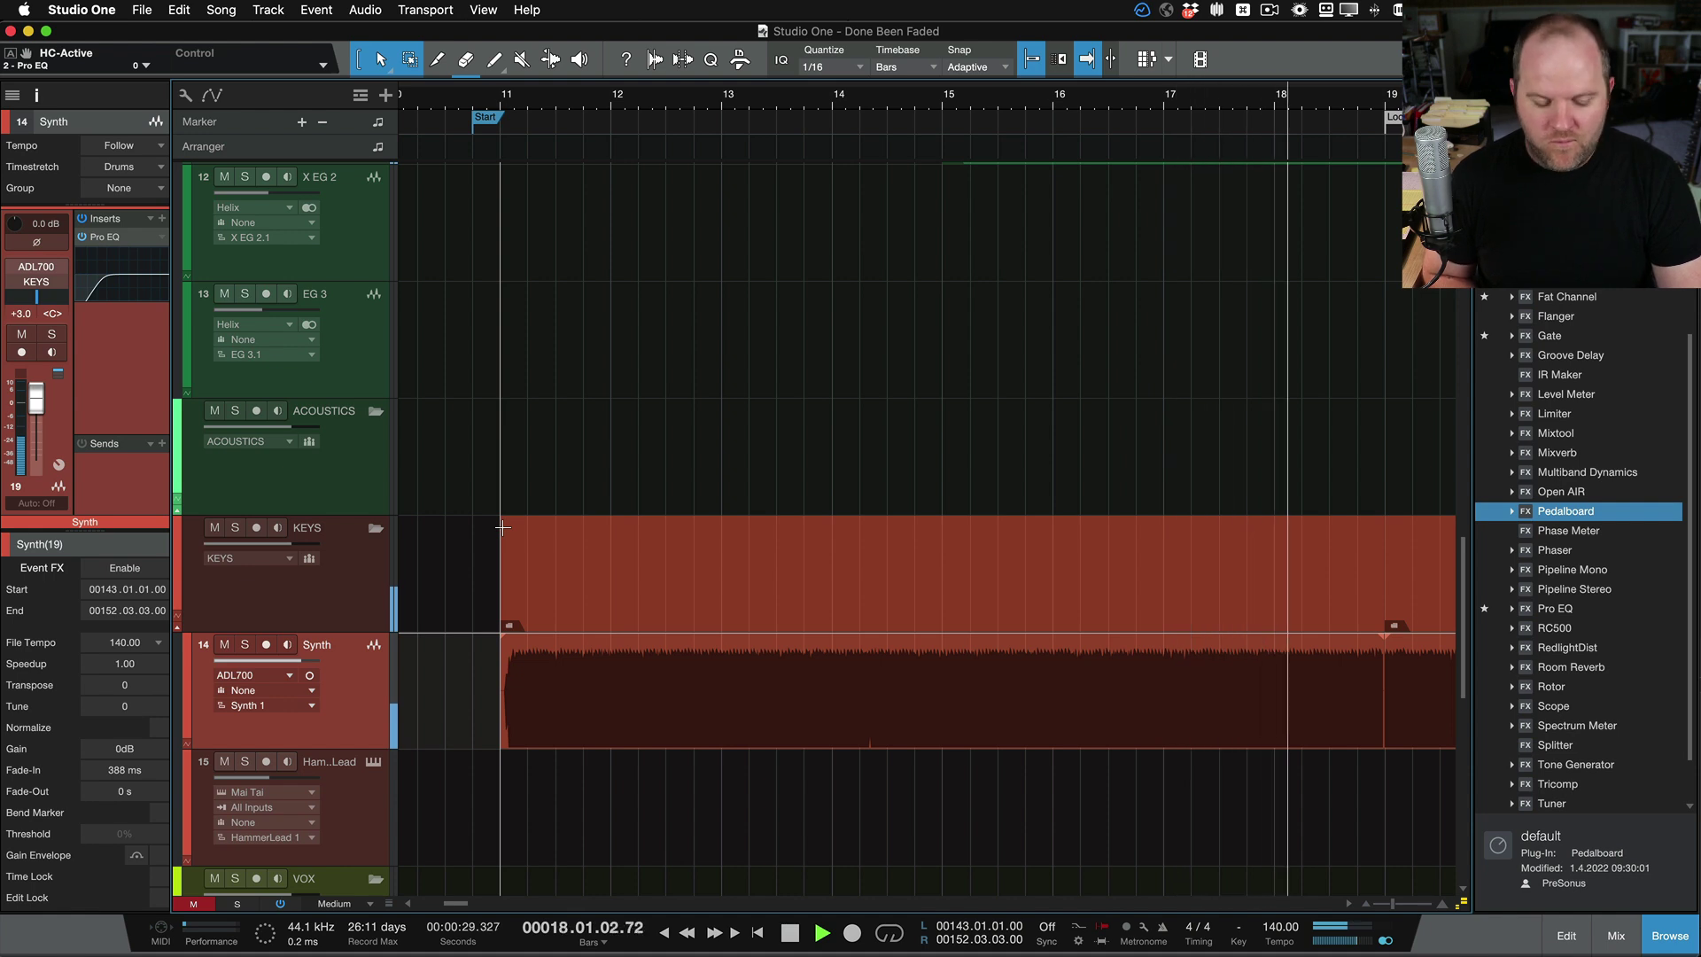
pyautogui.press('space')
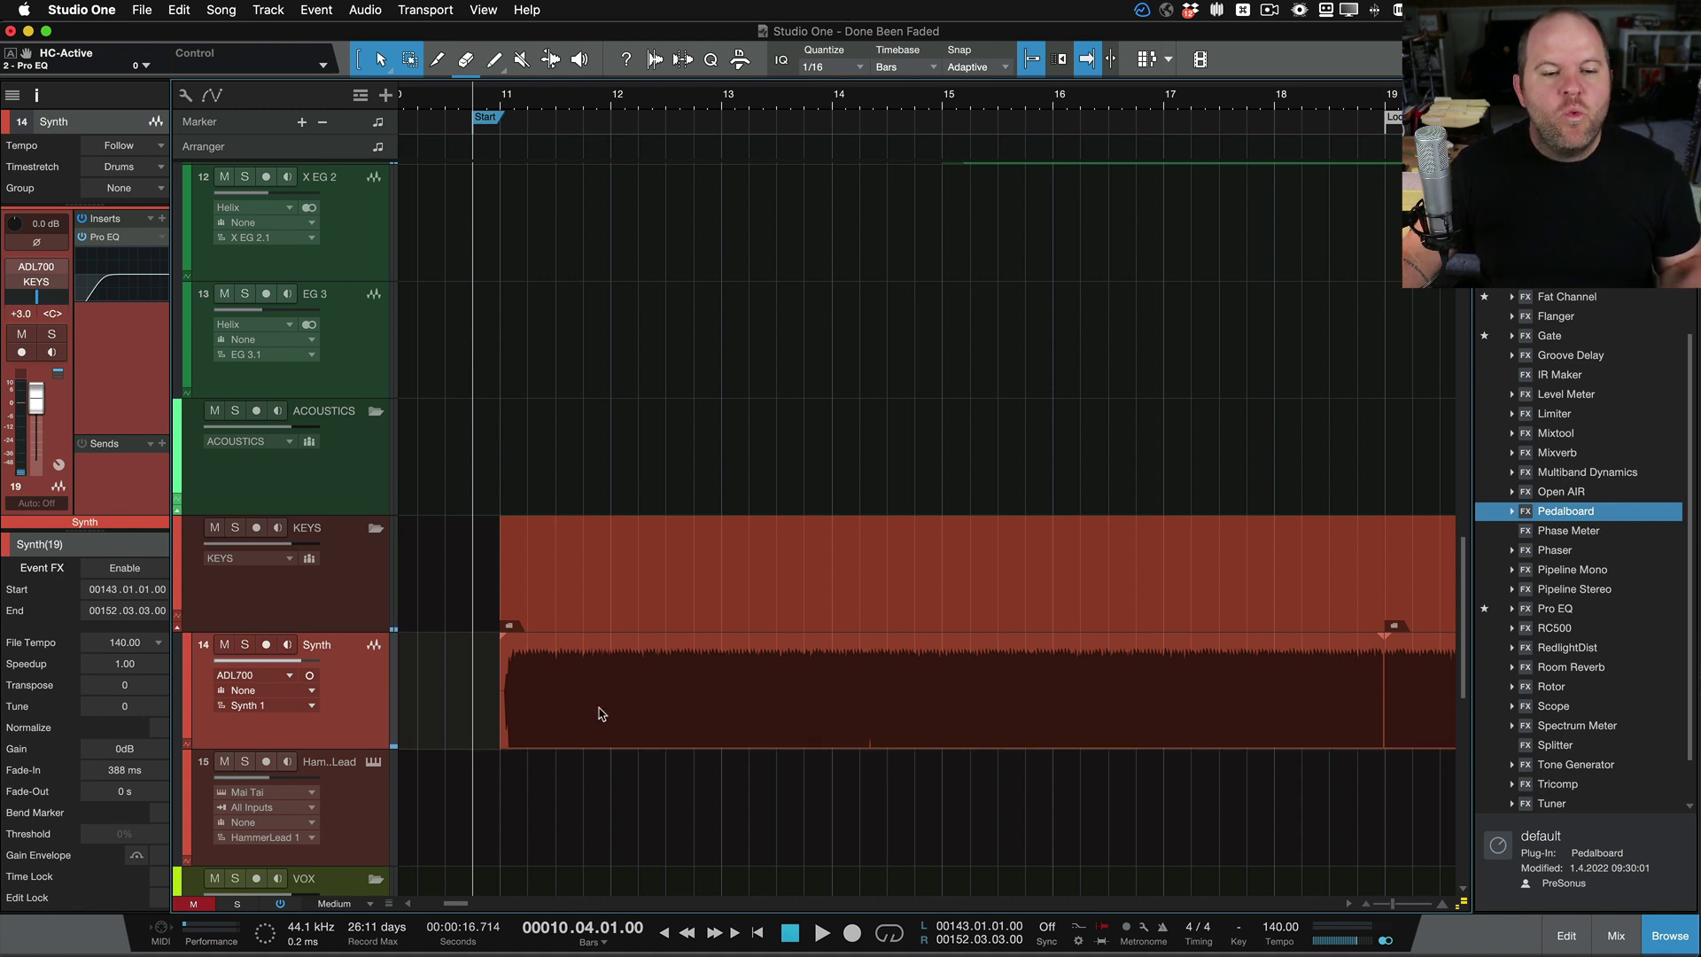
# Enlarge the track height, select the first Synth event and set the loop range to it, bars 11 to 19
pyautogui.hotkey('alt', 'e')
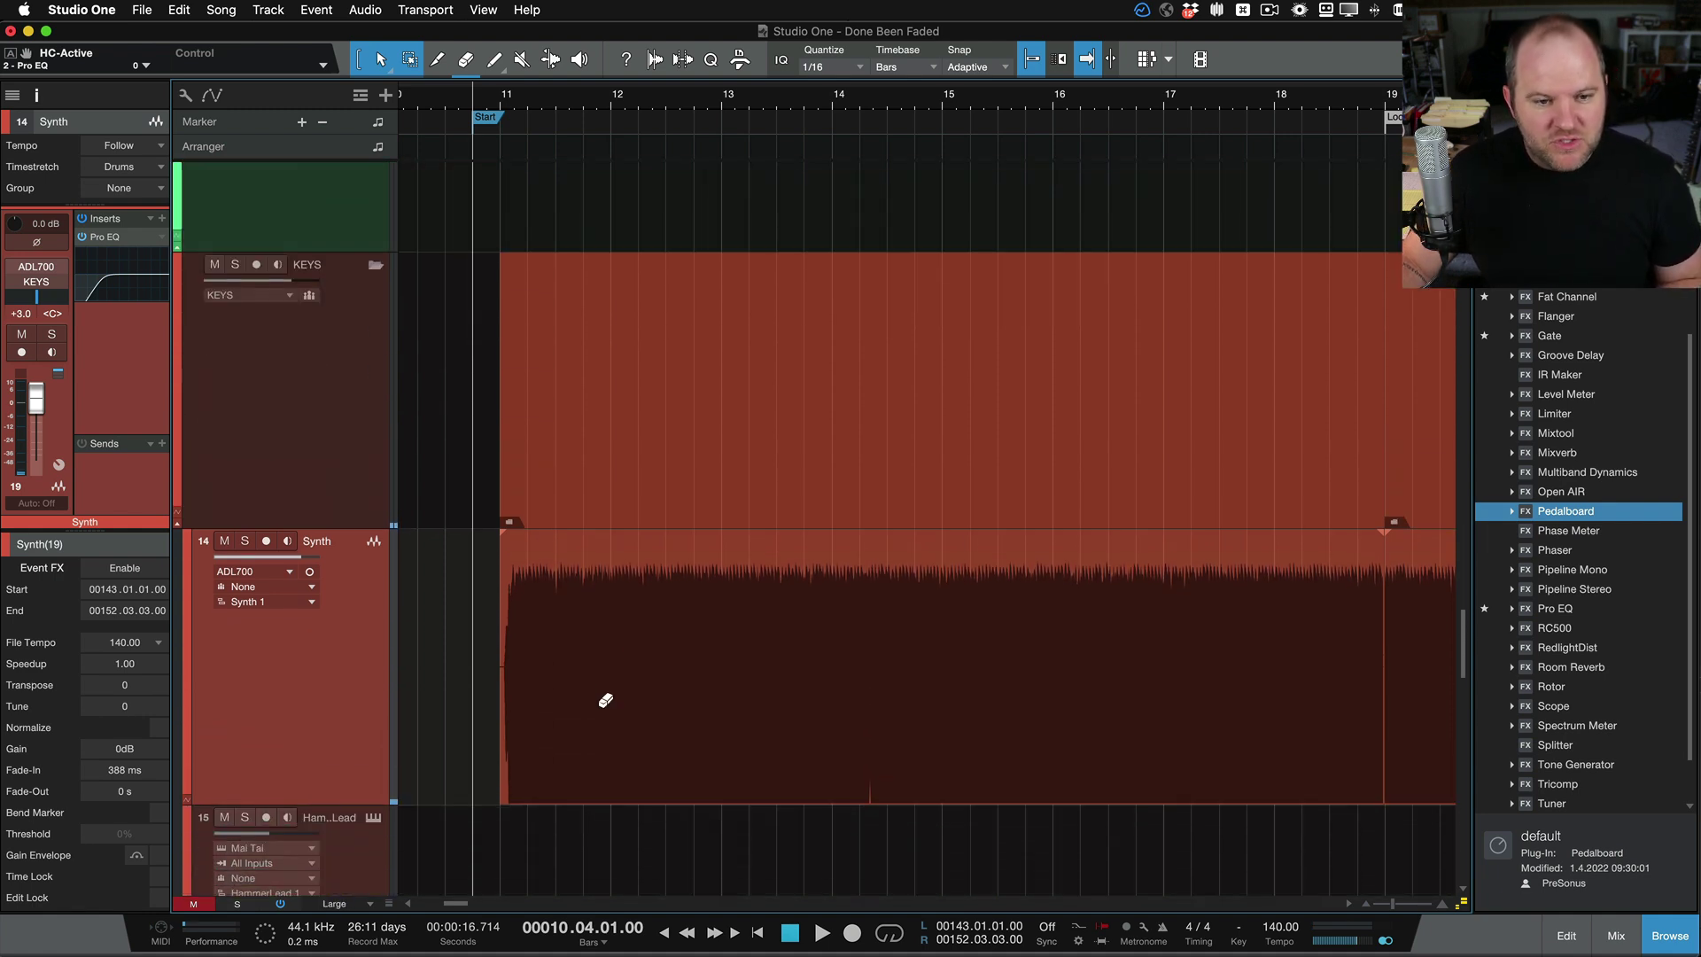
pyautogui.click(606, 733)
pyautogui.press('p')
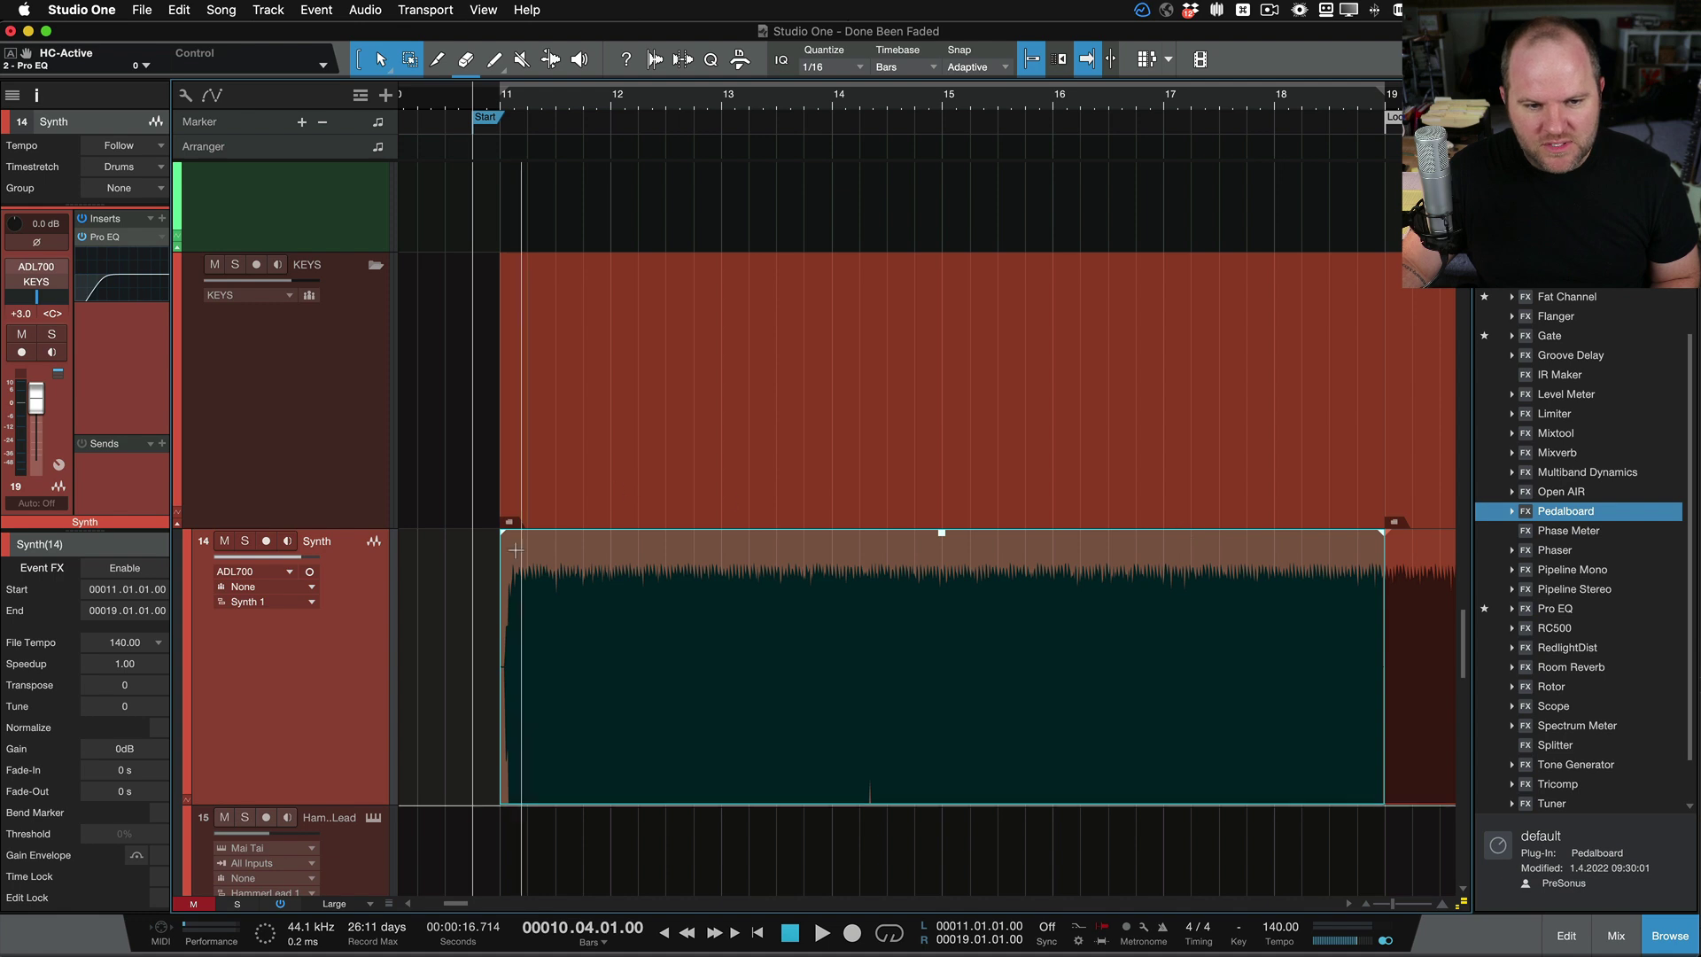
# Apply a linear fade-in of about 13.31 s to the first Synth event and play it back
pyautogui.moveTo(502, 540)
pyautogui.mouseDown()
pyautogui.moveTo(1036, 603)
pyautogui.moveTo(520, 559)
pyautogui.moveTo(851, 595)
pyautogui.moveTo(1364, 627)
pyautogui.mouseUp()
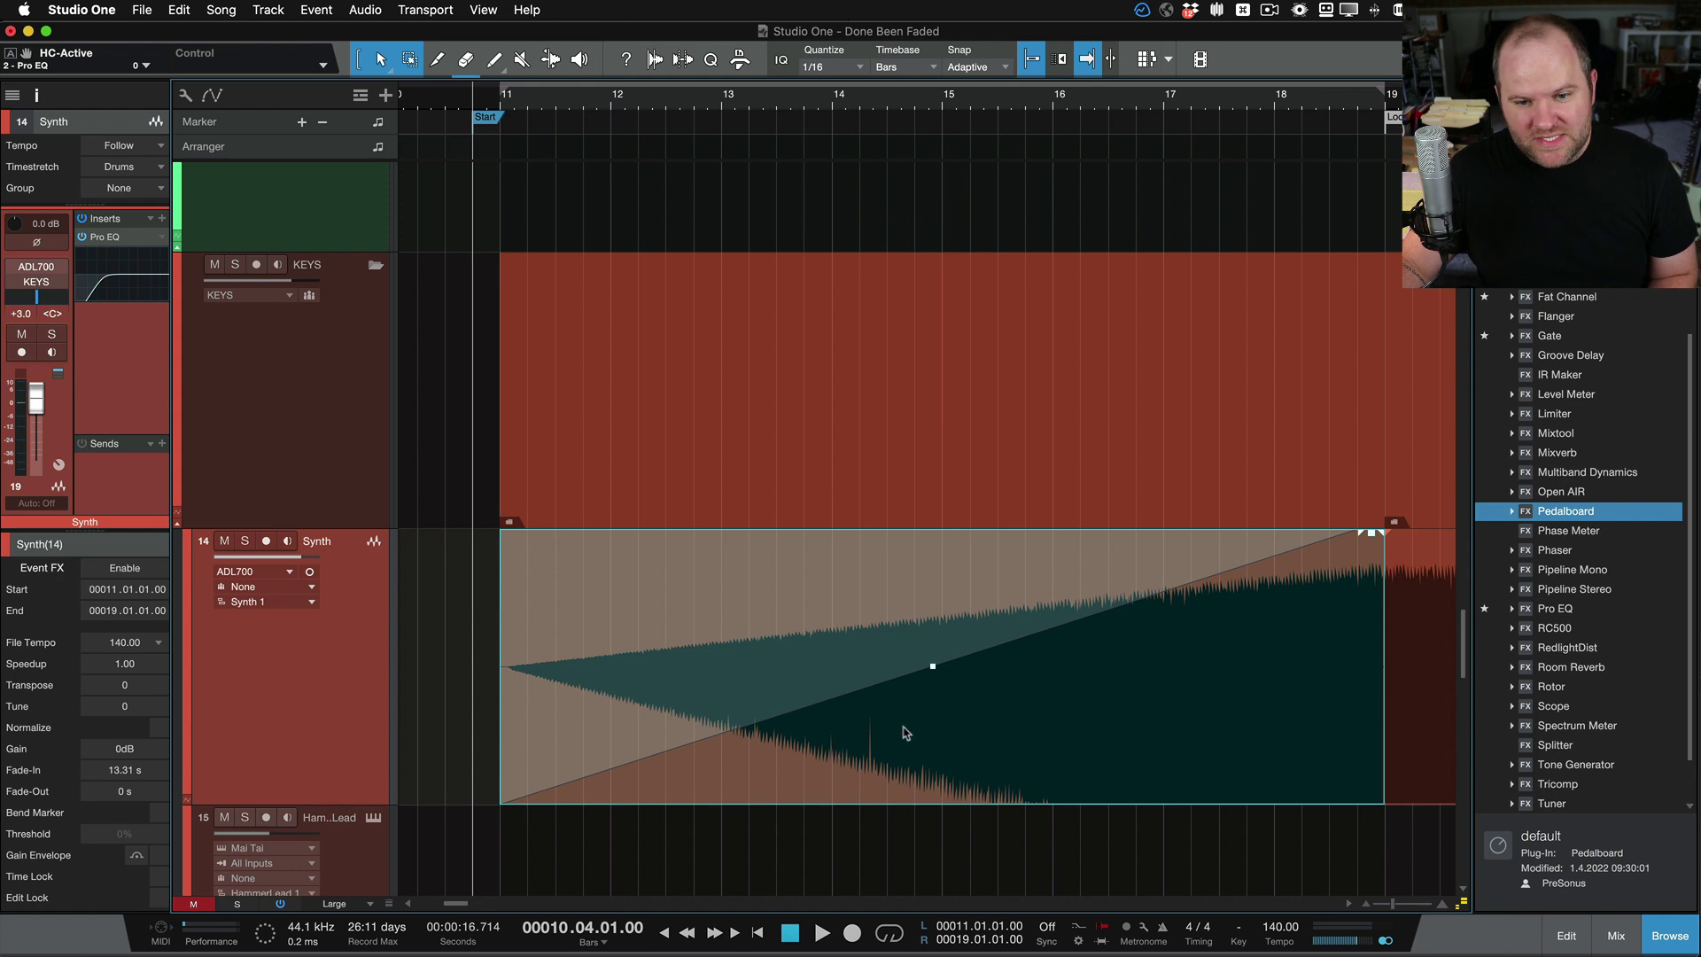
pyautogui.moveTo(936, 667); pyautogui.dragTo(997, 668)
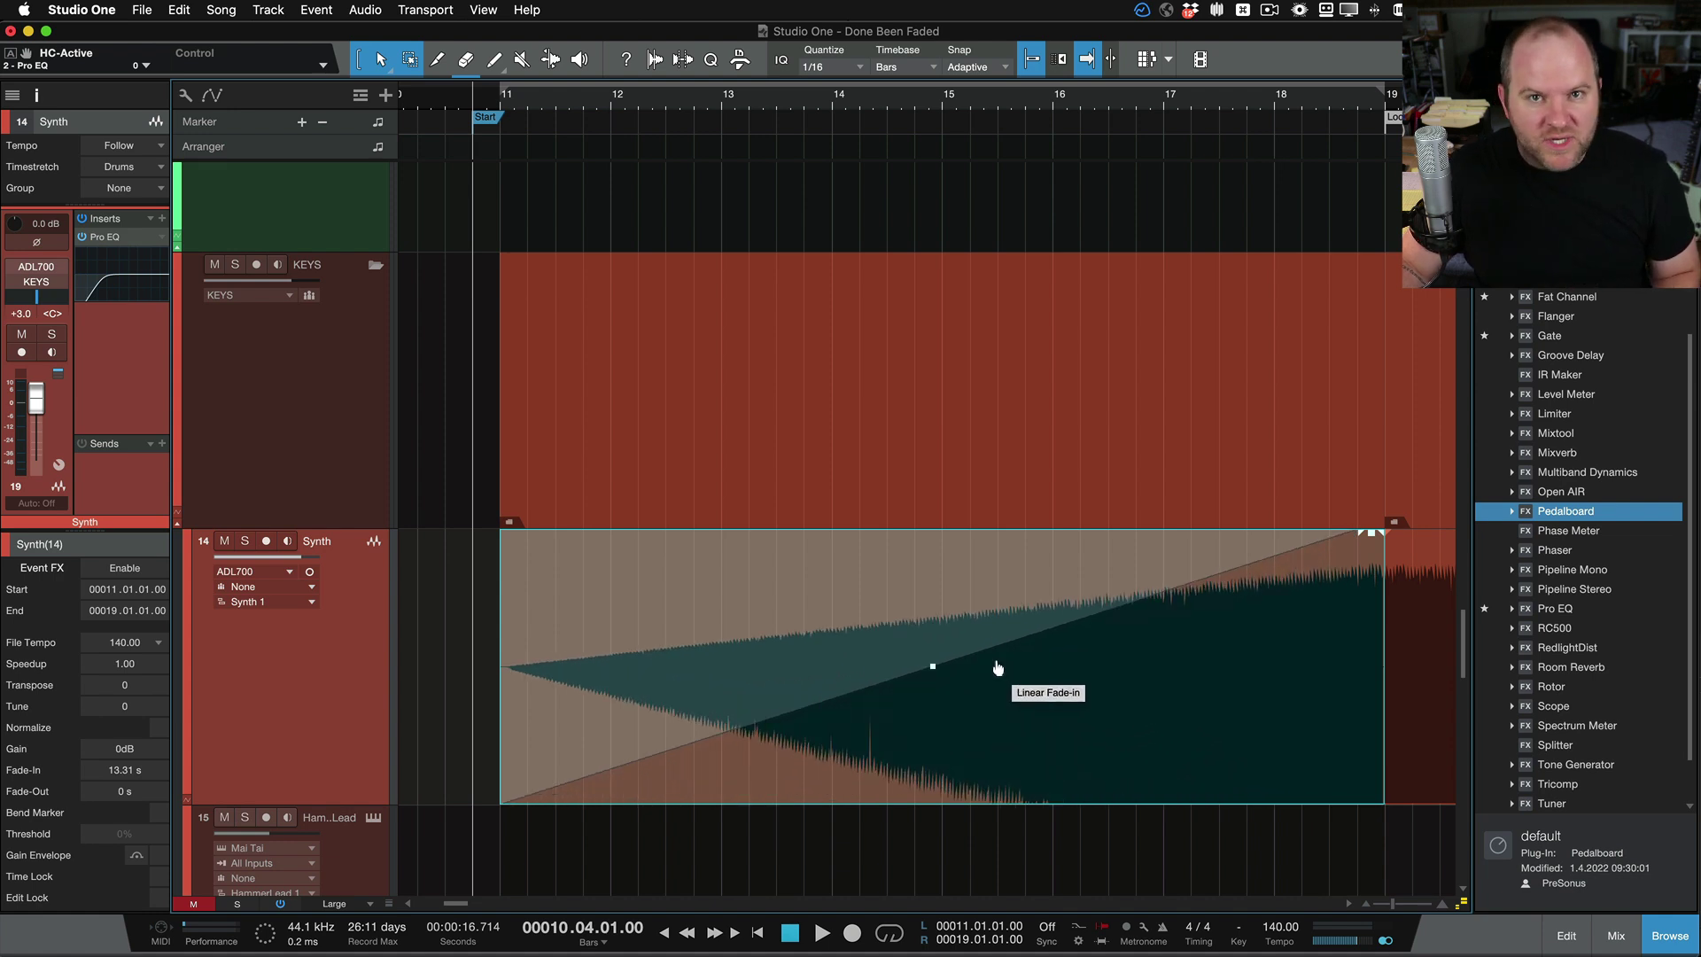
pyautogui.press('space')
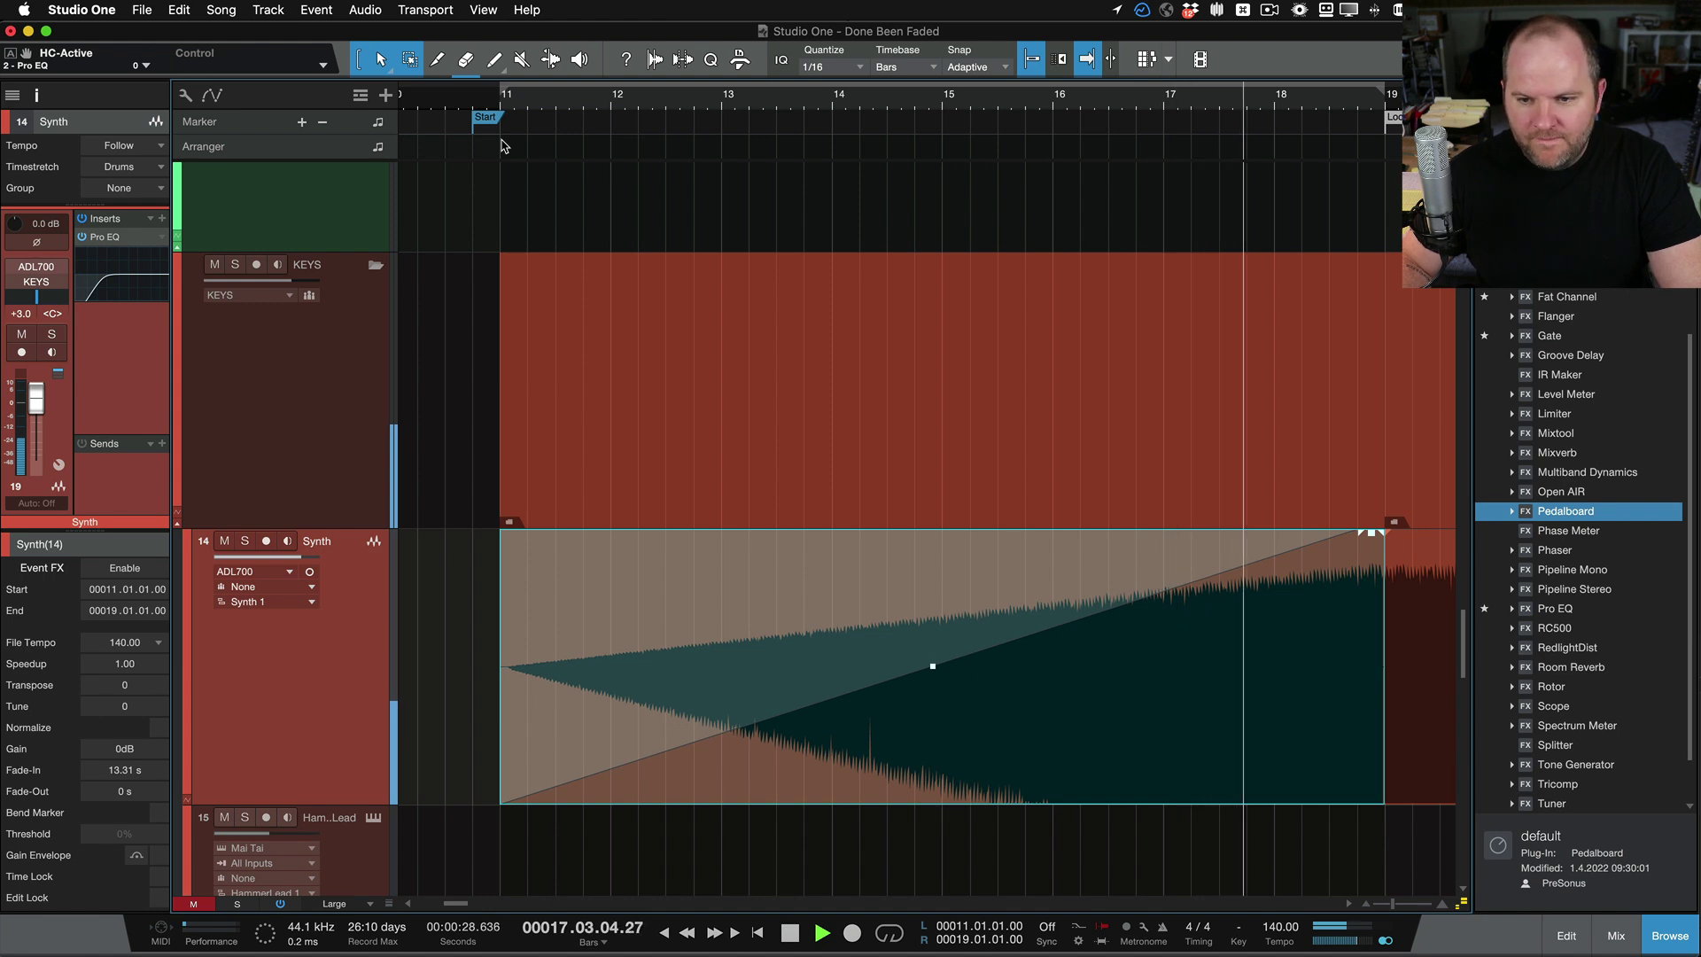
pyautogui.press('space')
# Remove the fade-in from the first Synth event by setting it to 0 s
pyautogui.moveTo(1326, 532)
pyautogui.mouseDown()
pyautogui.moveTo(736, 543)
pyautogui.moveTo(1304, 555)
pyautogui.mouseUp()
pyautogui.hotkey('ctrl', 'z')
pyautogui.hscroll(-5, 1049, 703)
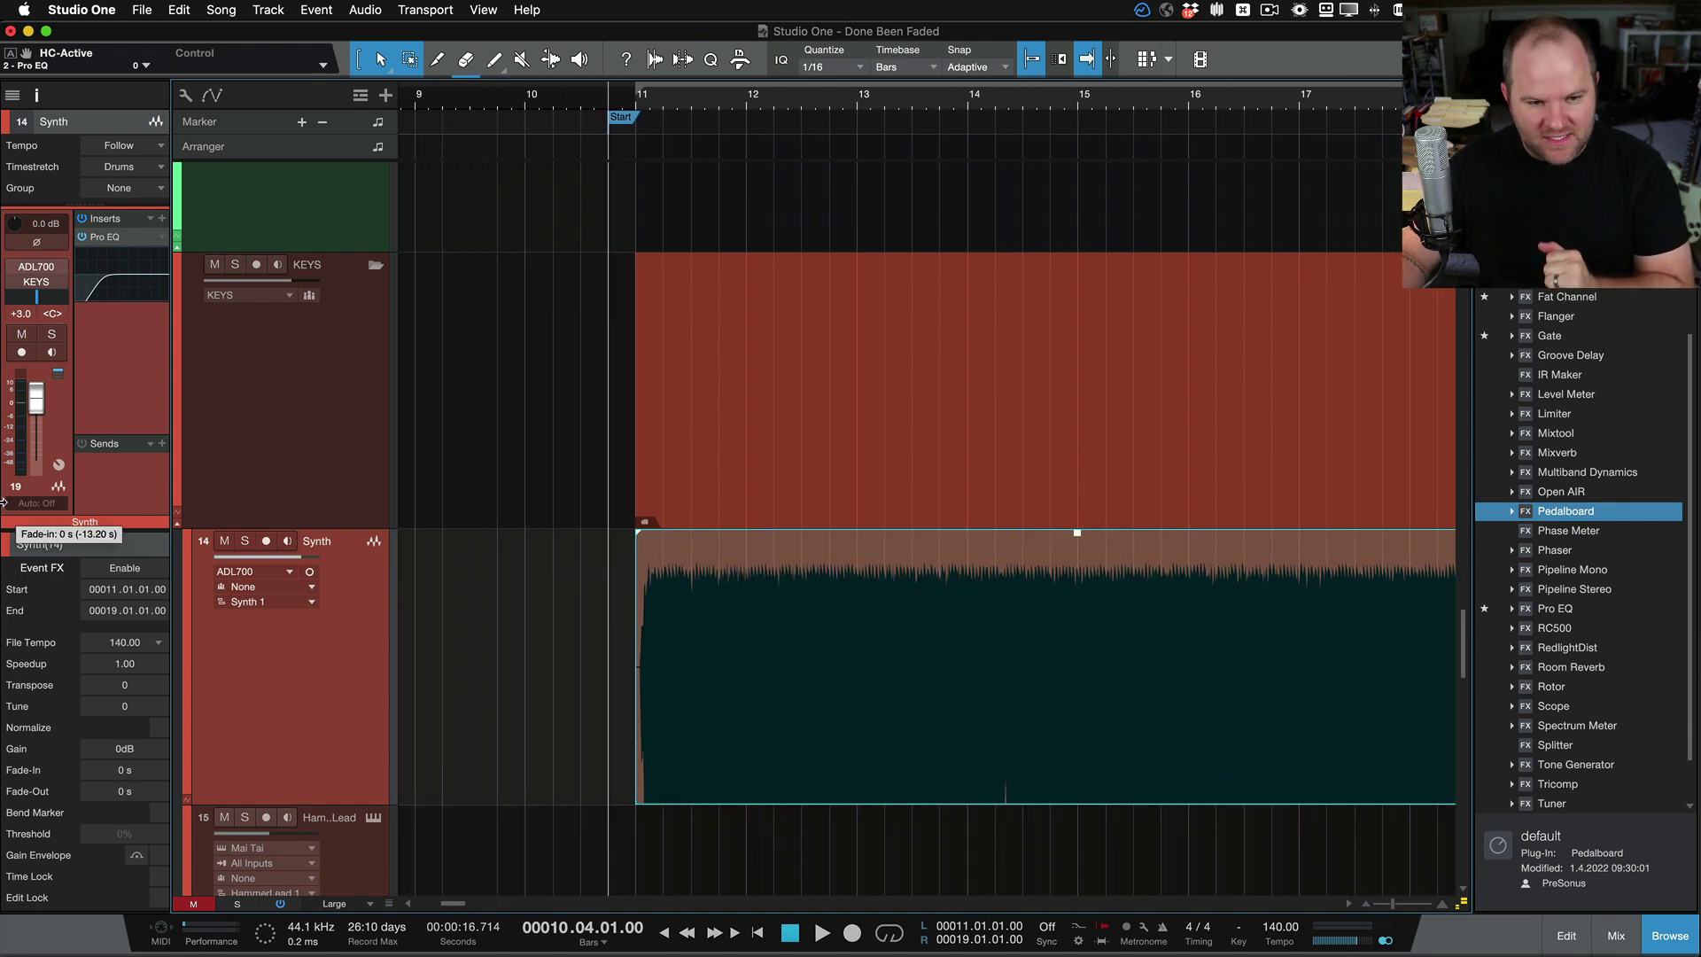
# Open the Pro EQ insert on the Synth track and activate its high cut (HC) filter
pyautogui.hscroll(3, 1049, 705)
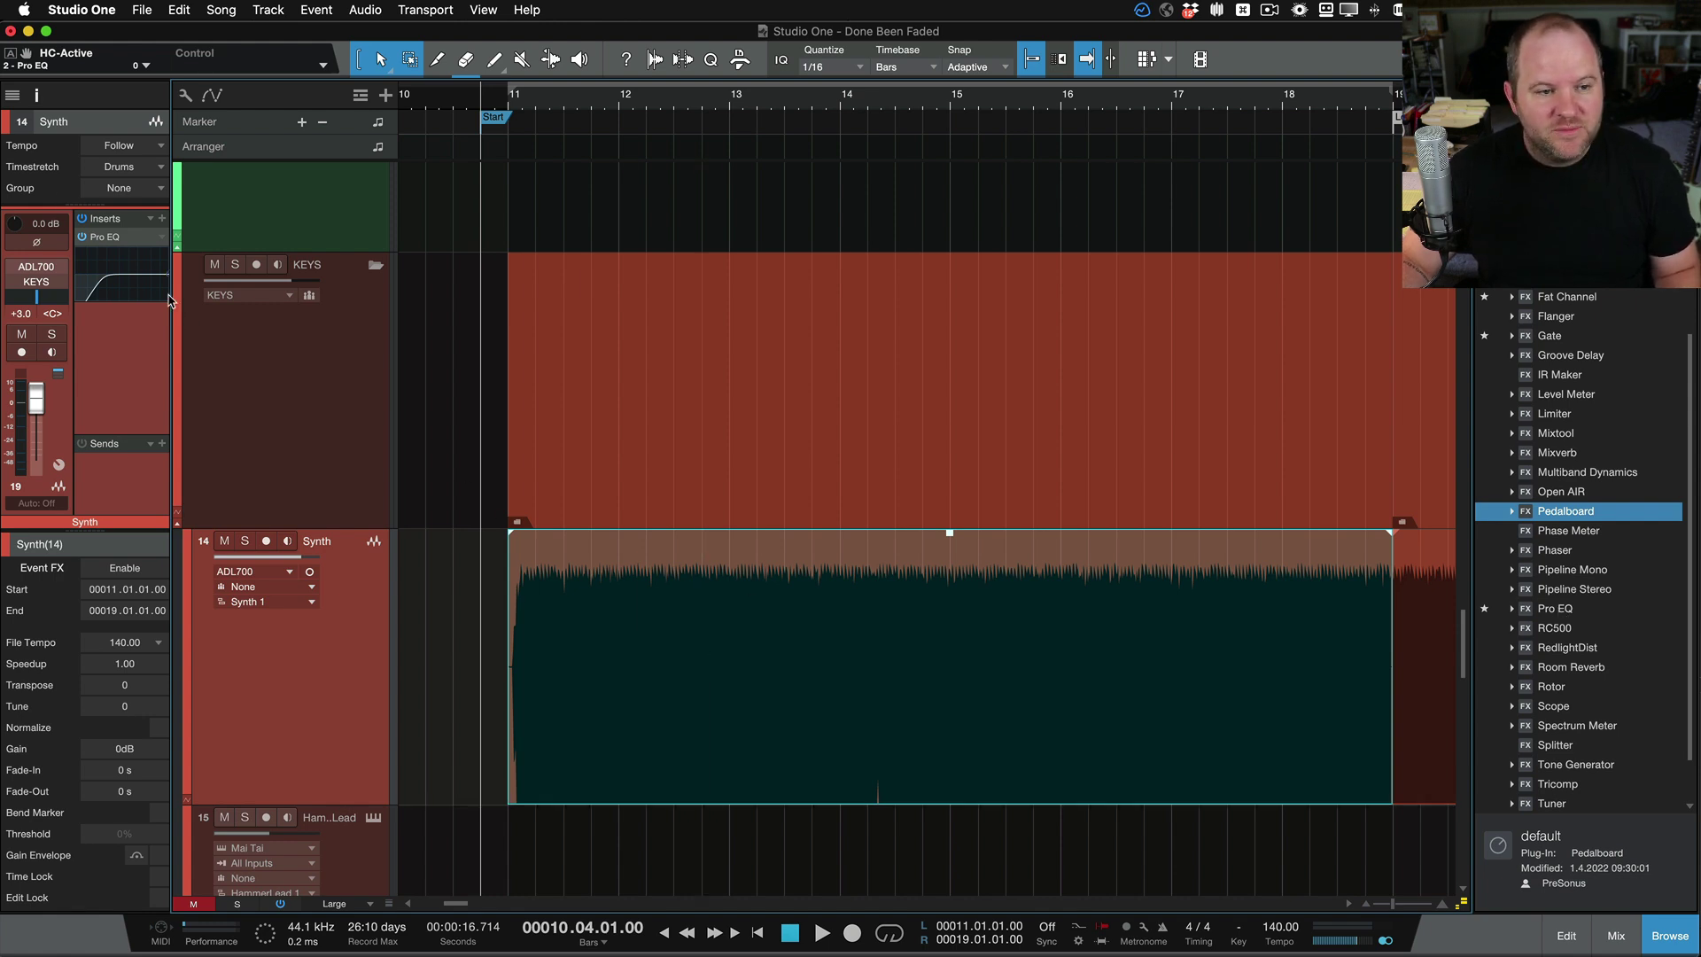
pyautogui.click(124, 242)
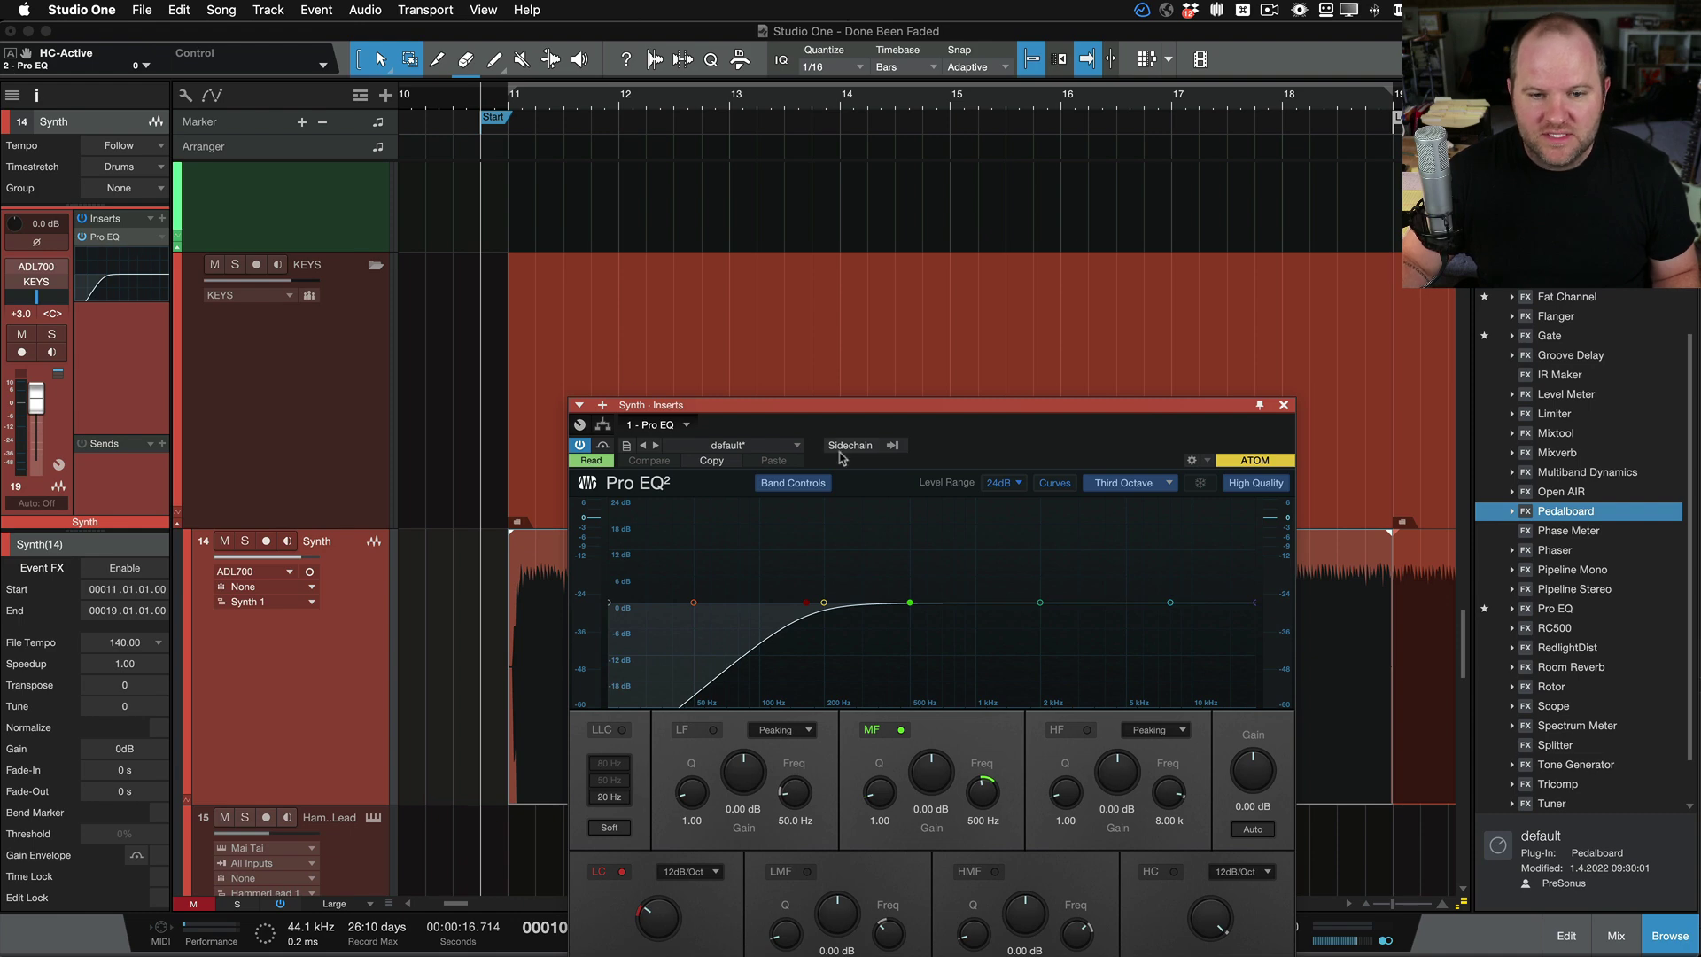
pyautogui.moveTo(843, 413); pyautogui.dragTo(791, 226)
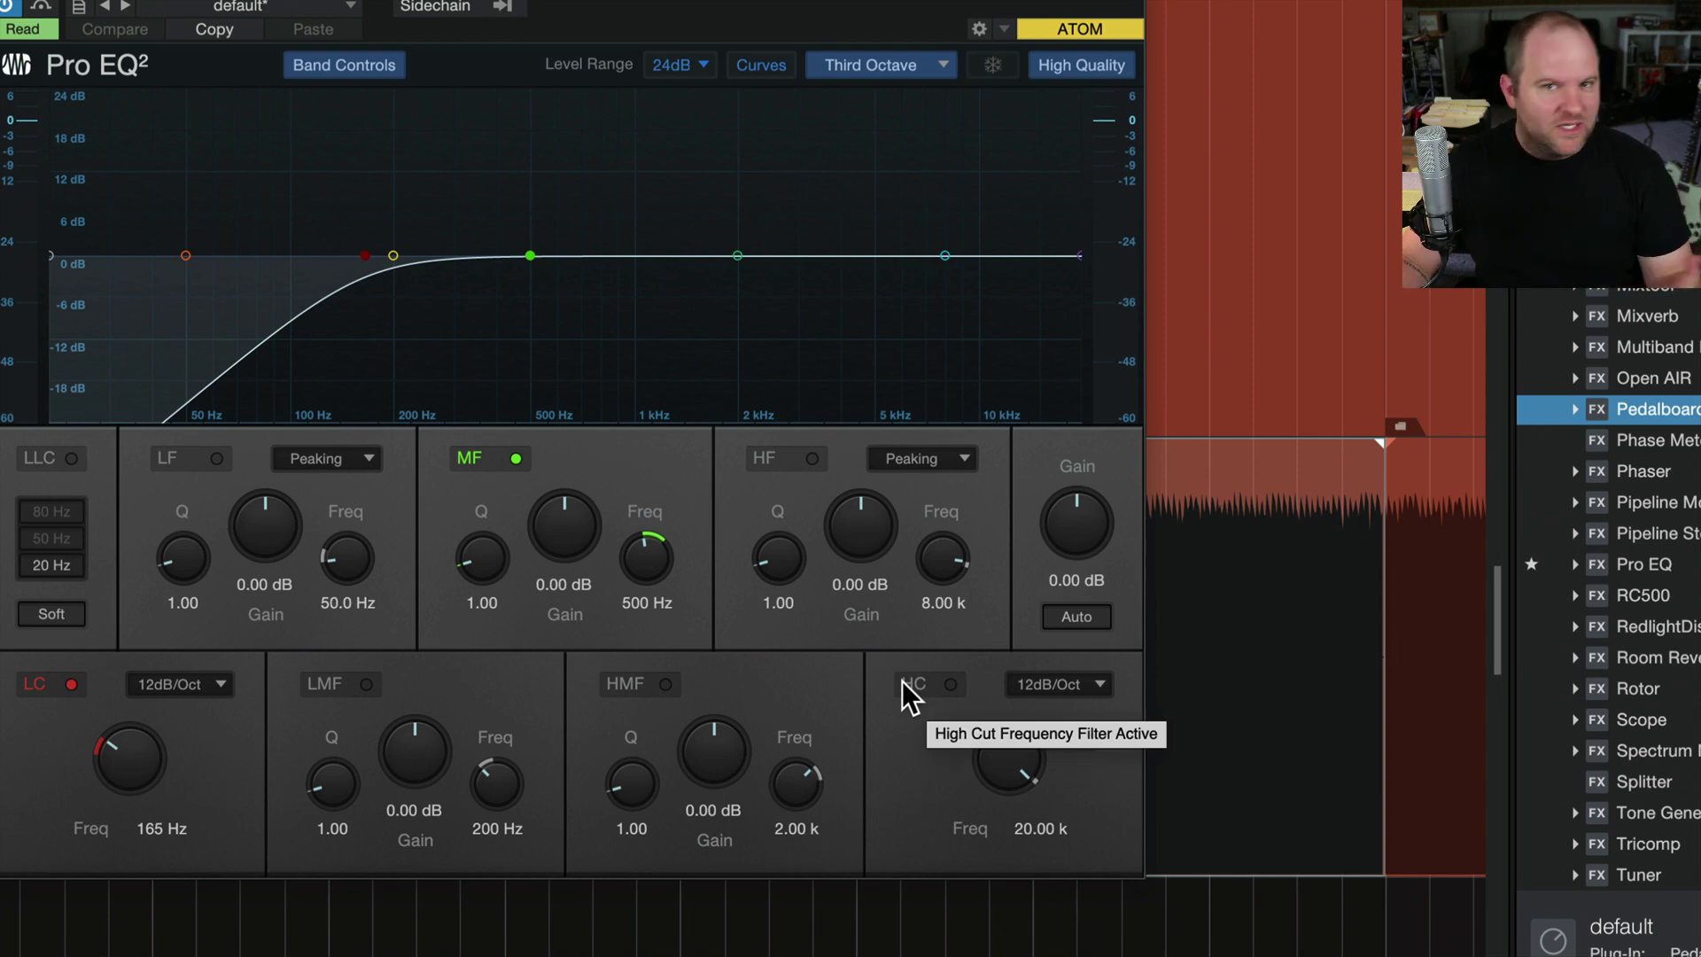
pyautogui.click(951, 685)
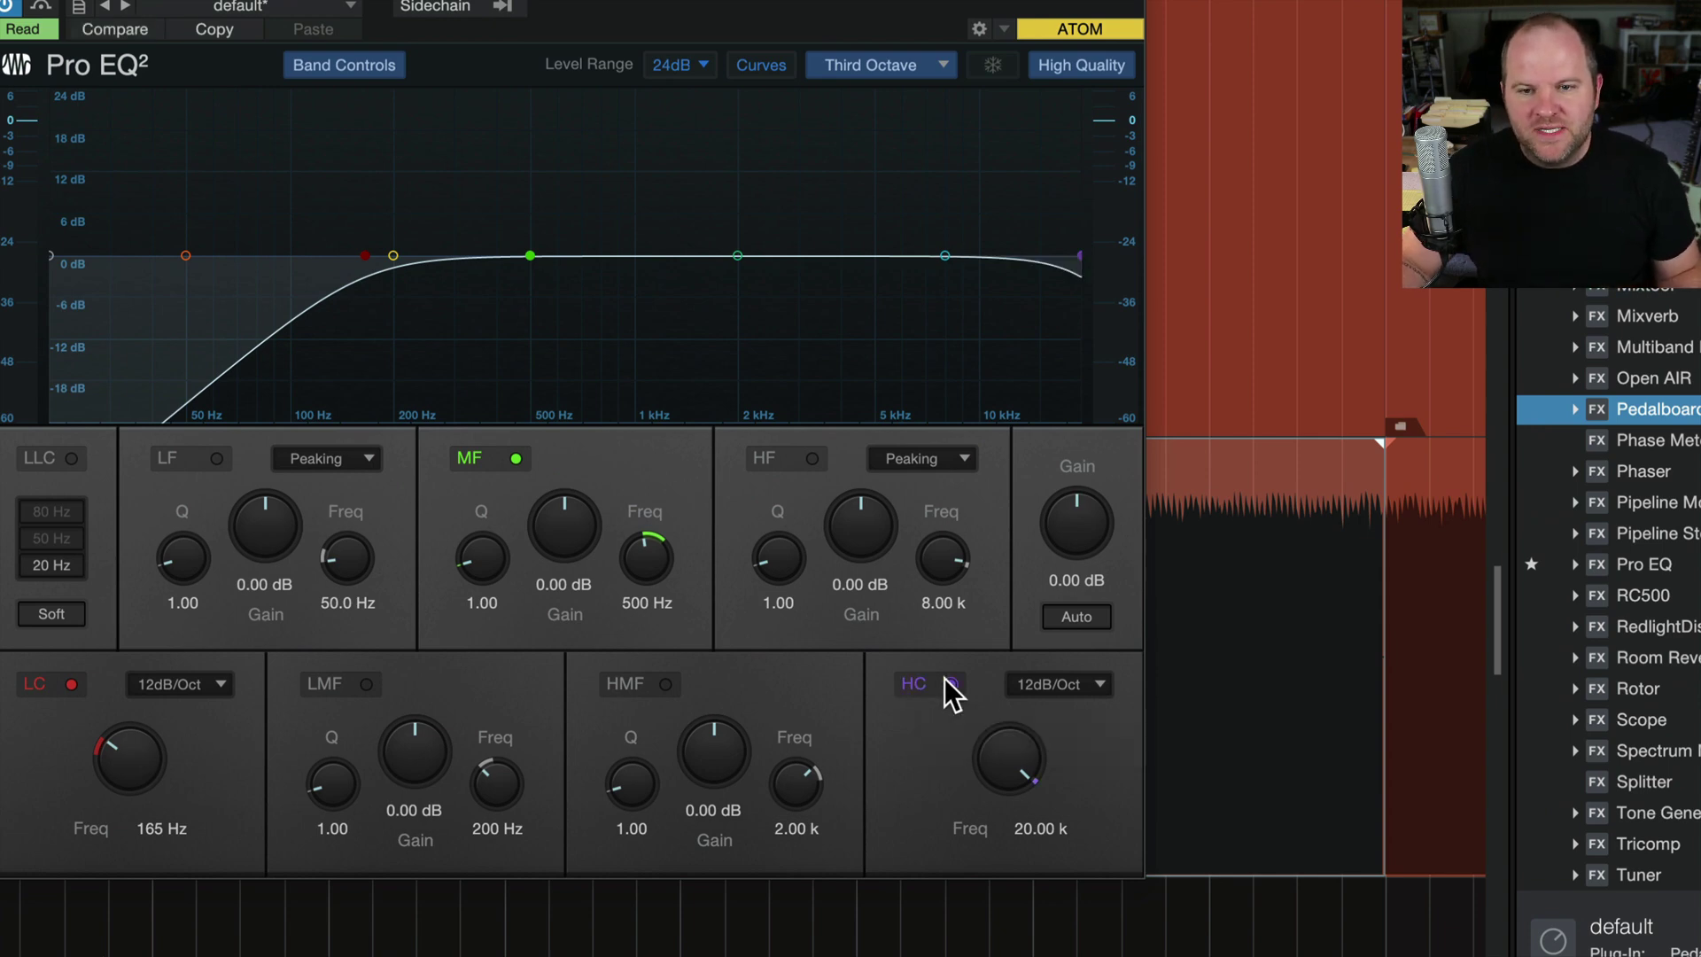
pyautogui.moveTo(1032, 778); pyautogui.dragTo(1044, 483)
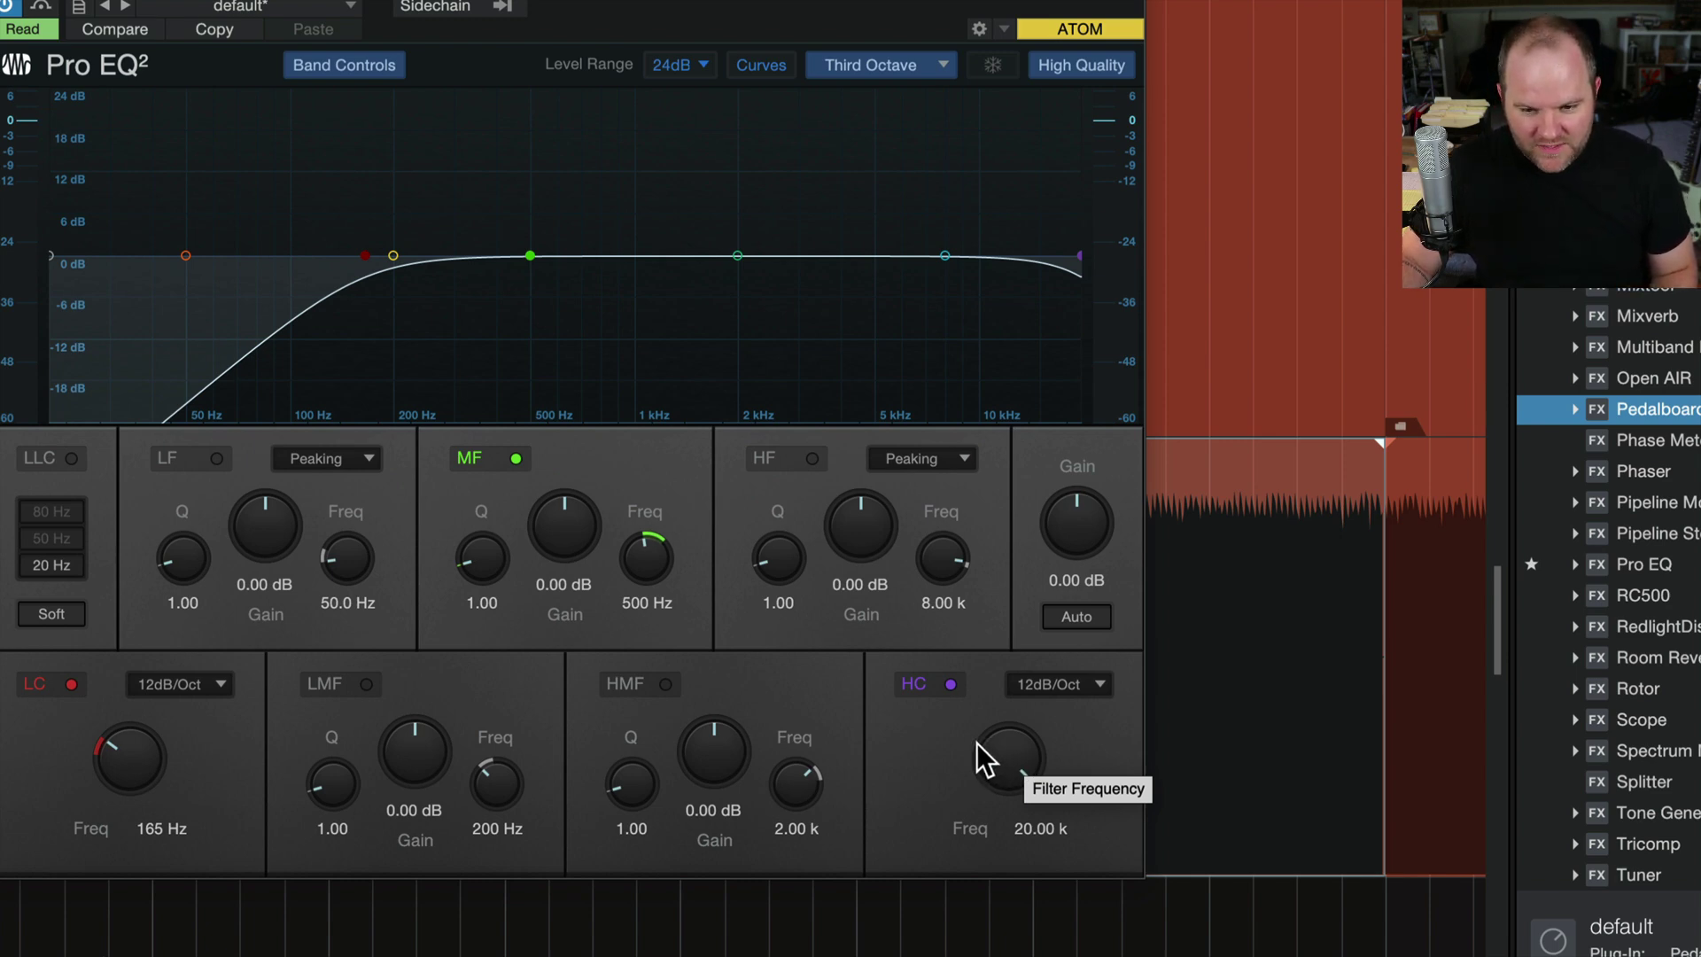
pyautogui.moveTo(1010, 759); pyautogui.dragTo(998, 642)
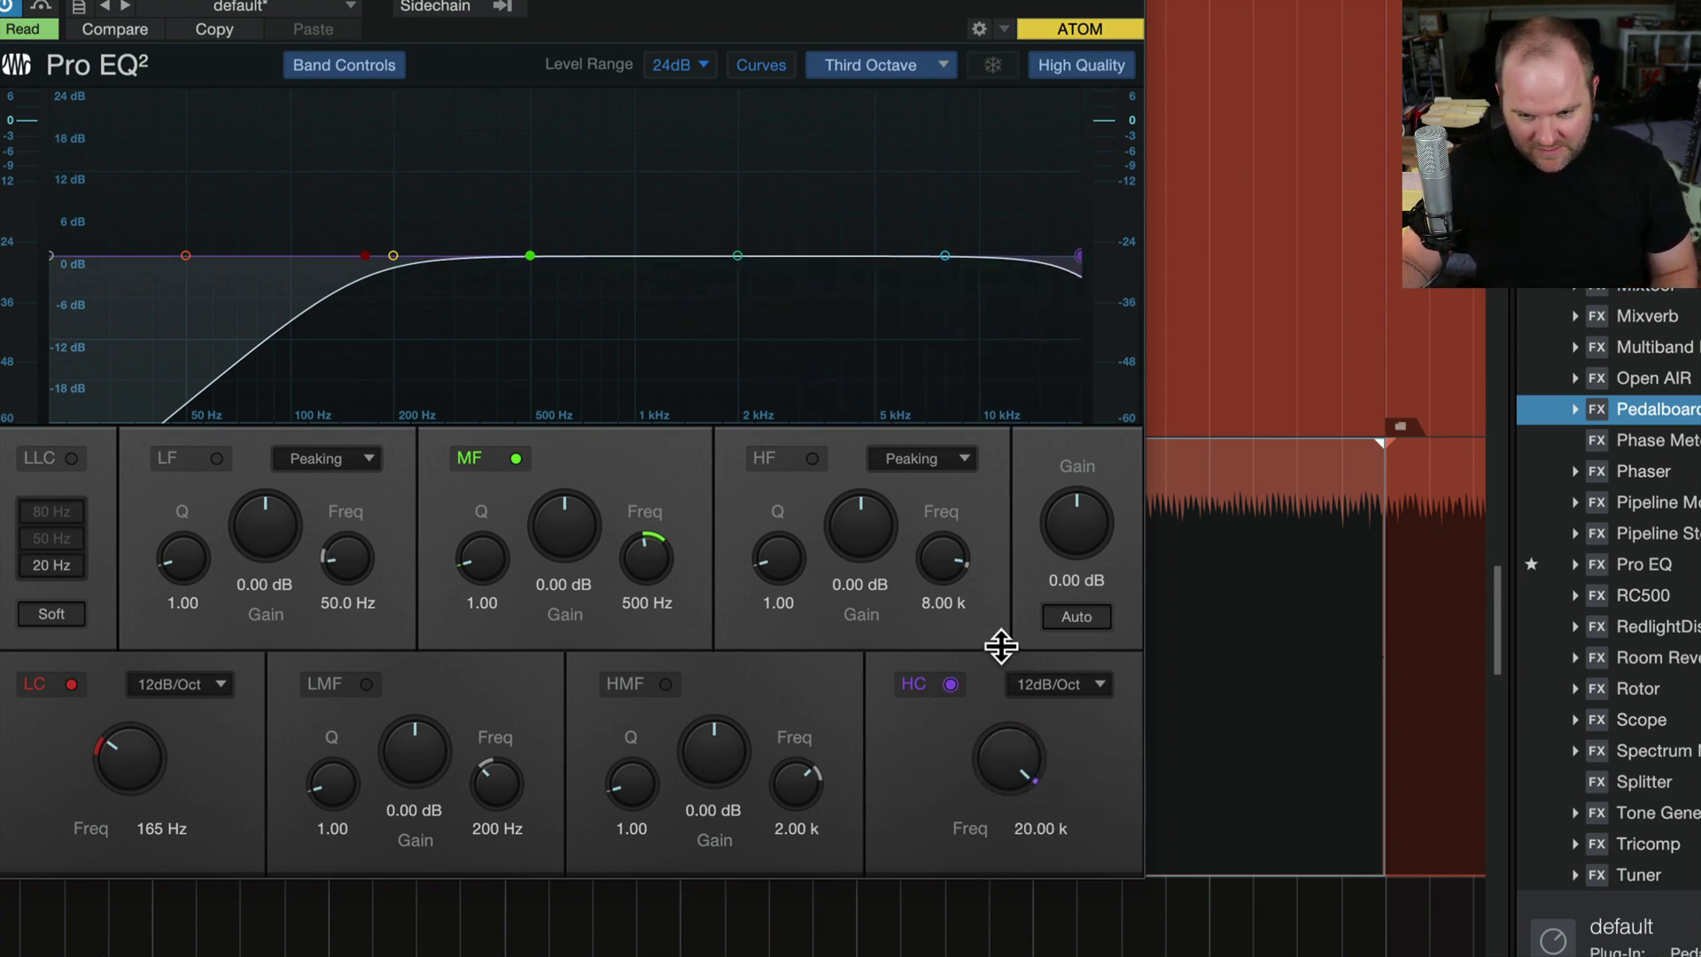
# Create automation for the Pro EQ's HC-Frequency, close the EQ window and display that parameter on the Synth track
pyautogui.rightClick(1016, 740)
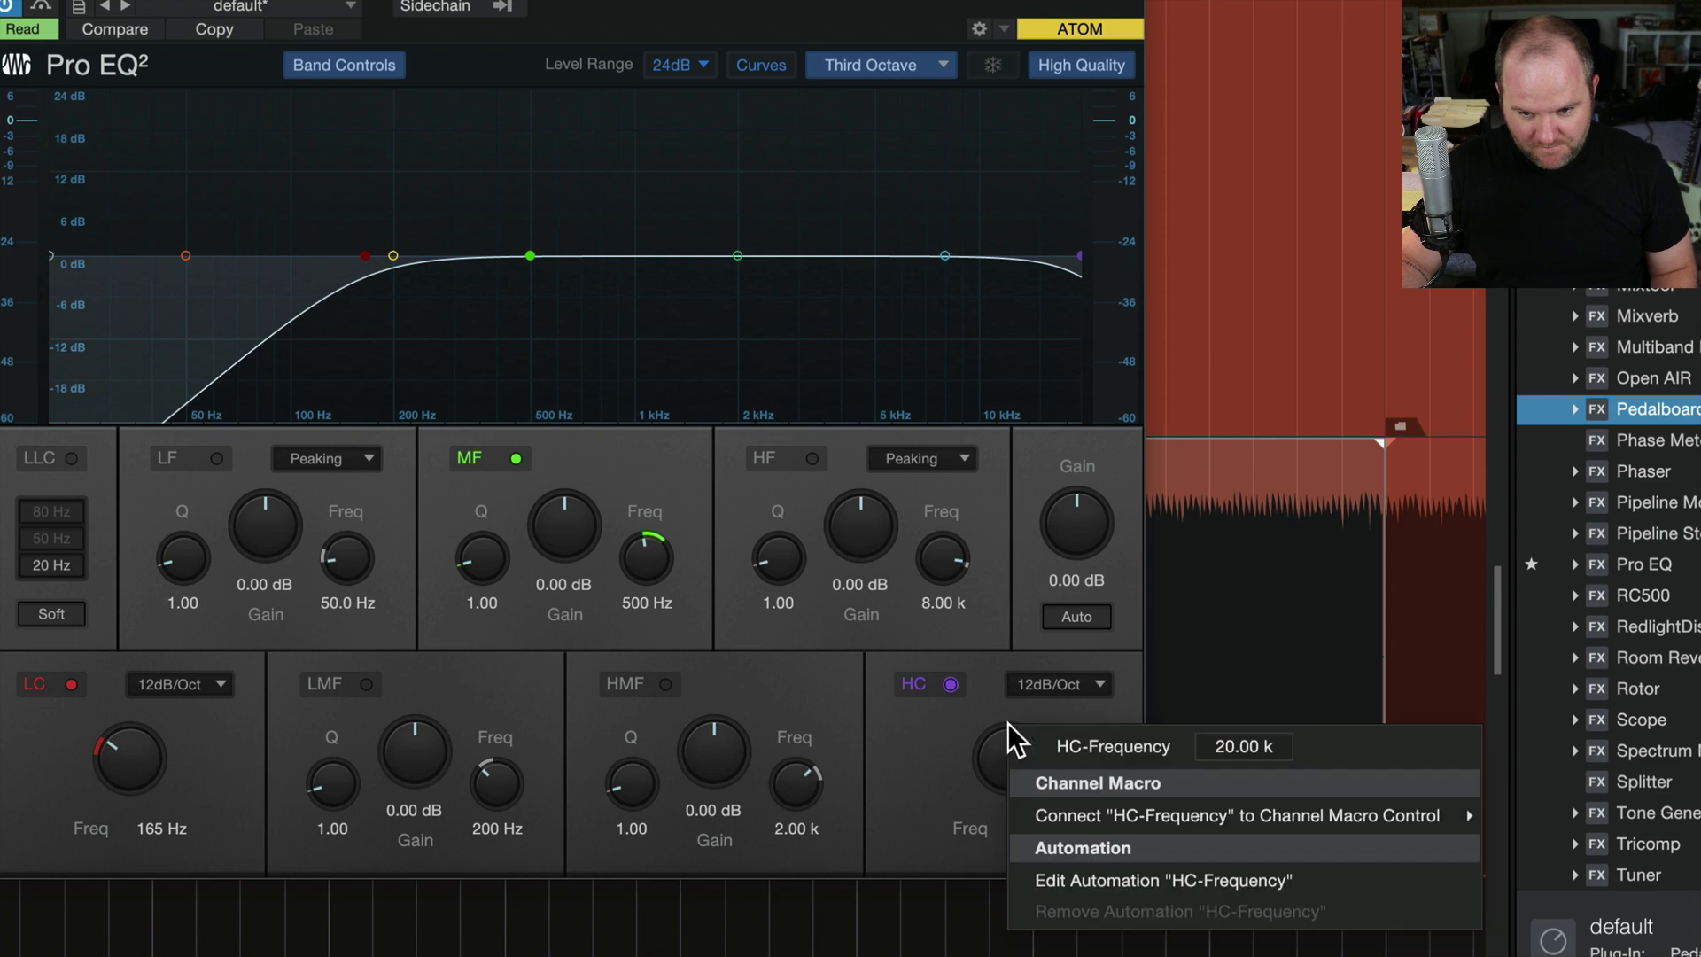
pyautogui.click(1107, 887)
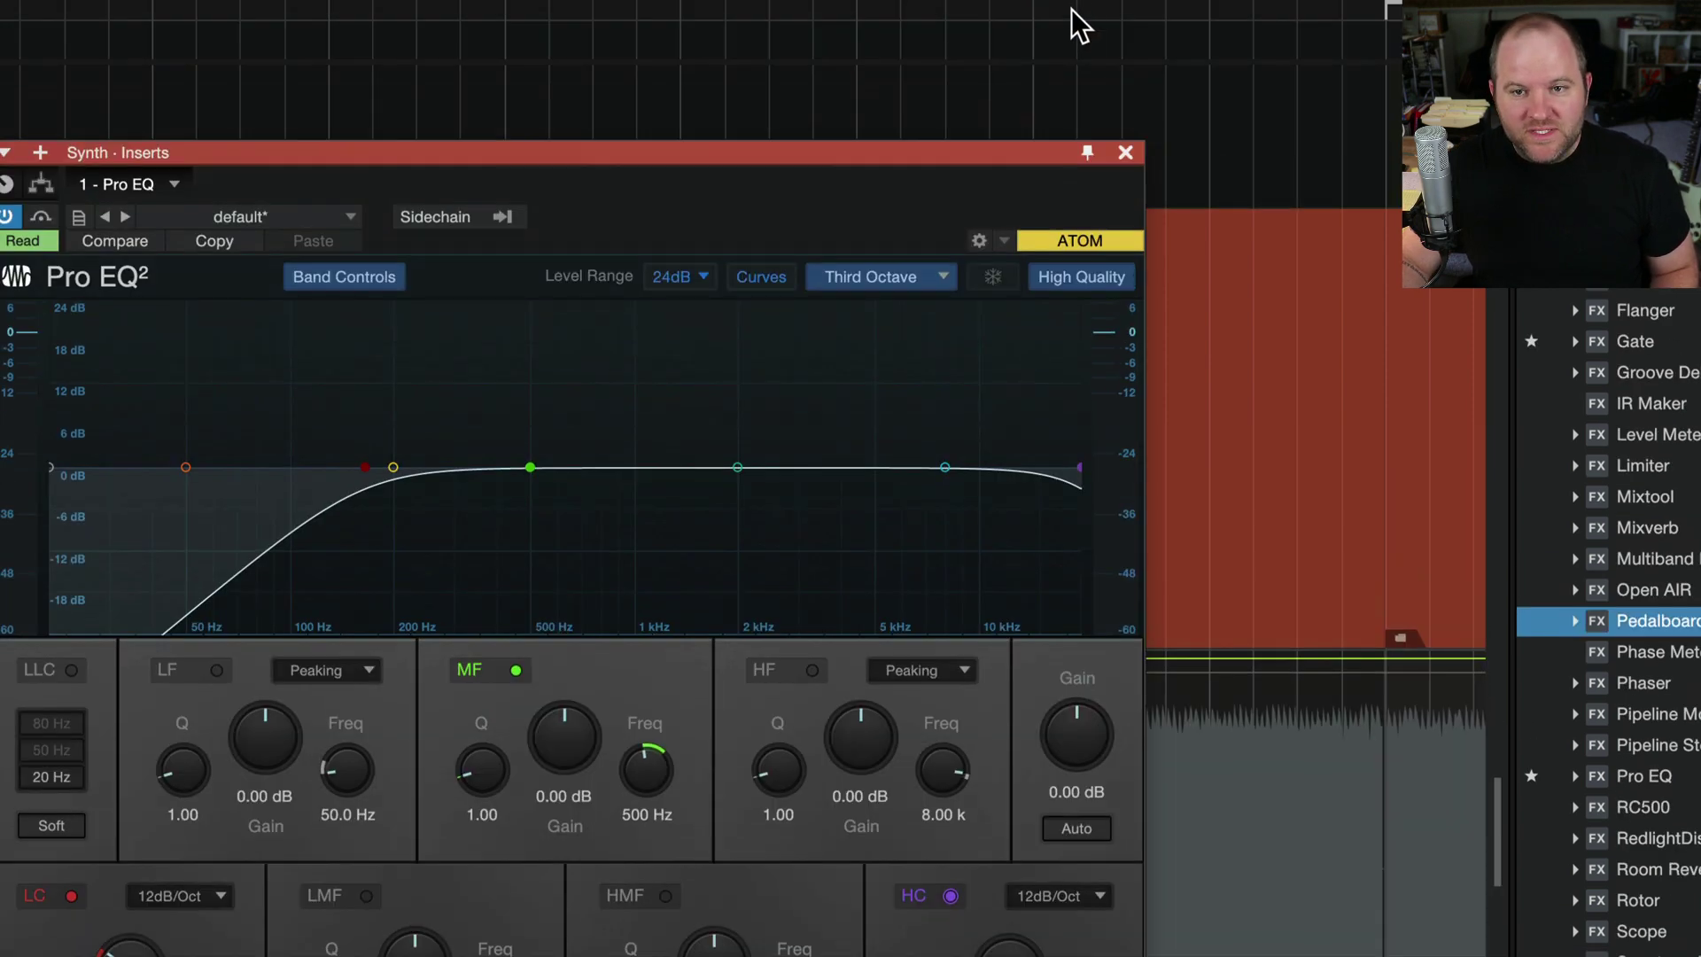
pyautogui.click(1125, 152)
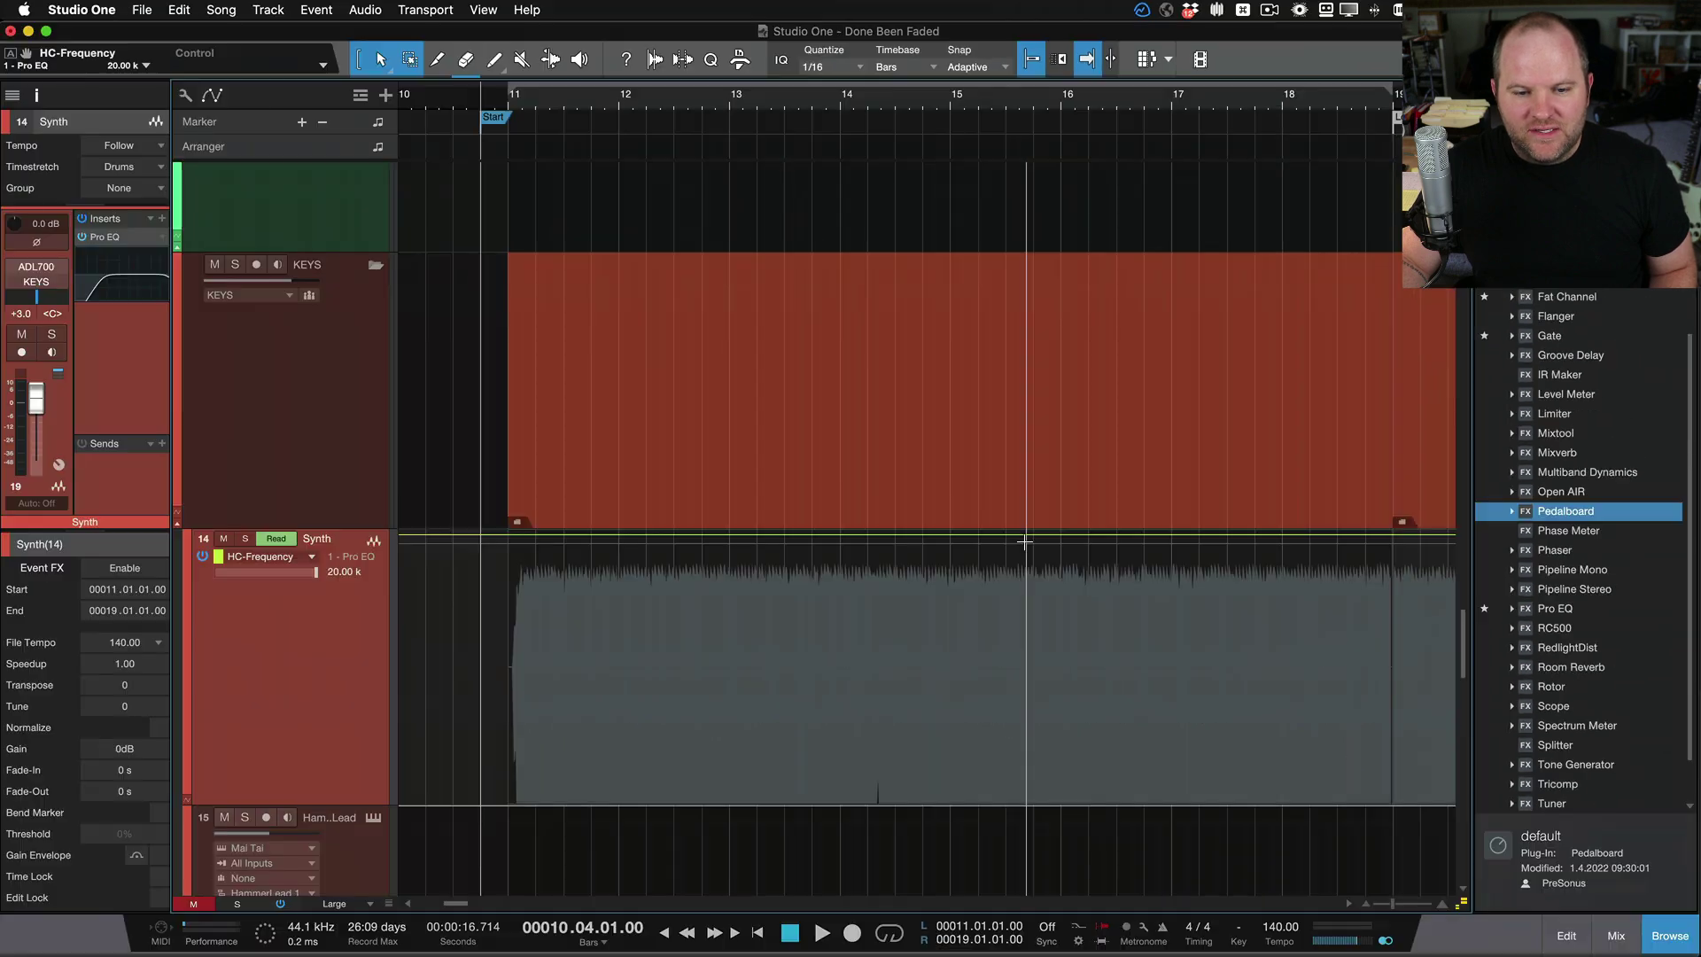
pyautogui.click(621, 729)
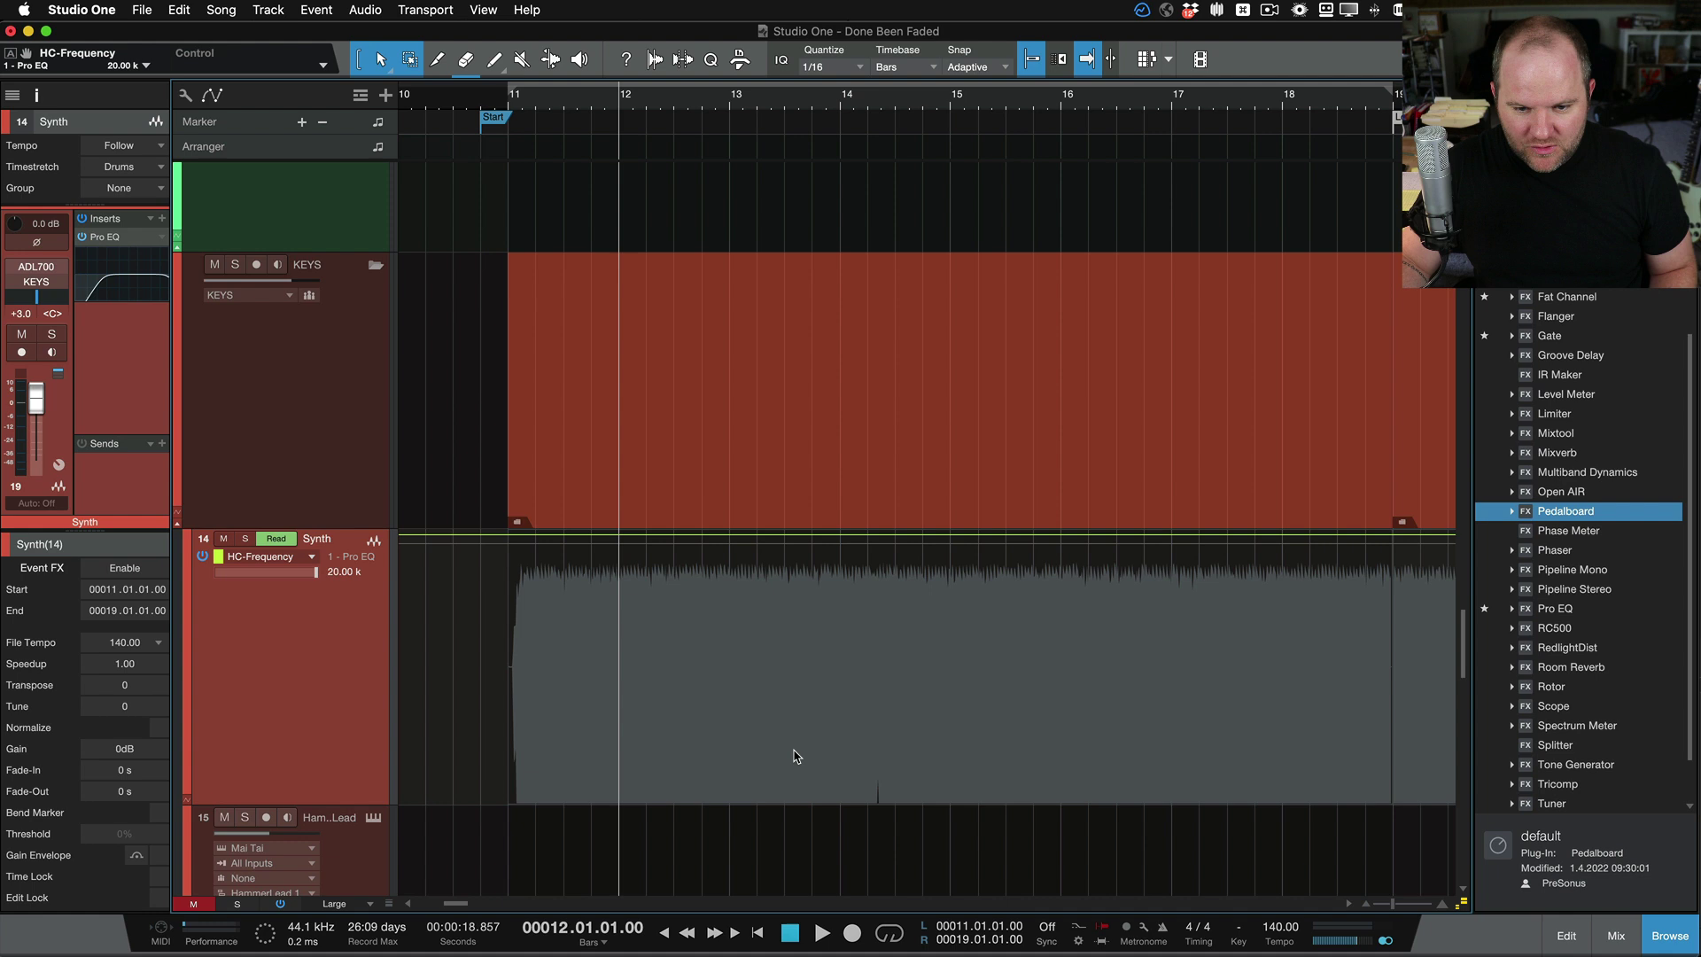
pyautogui.hscroll(2, 677, 590)
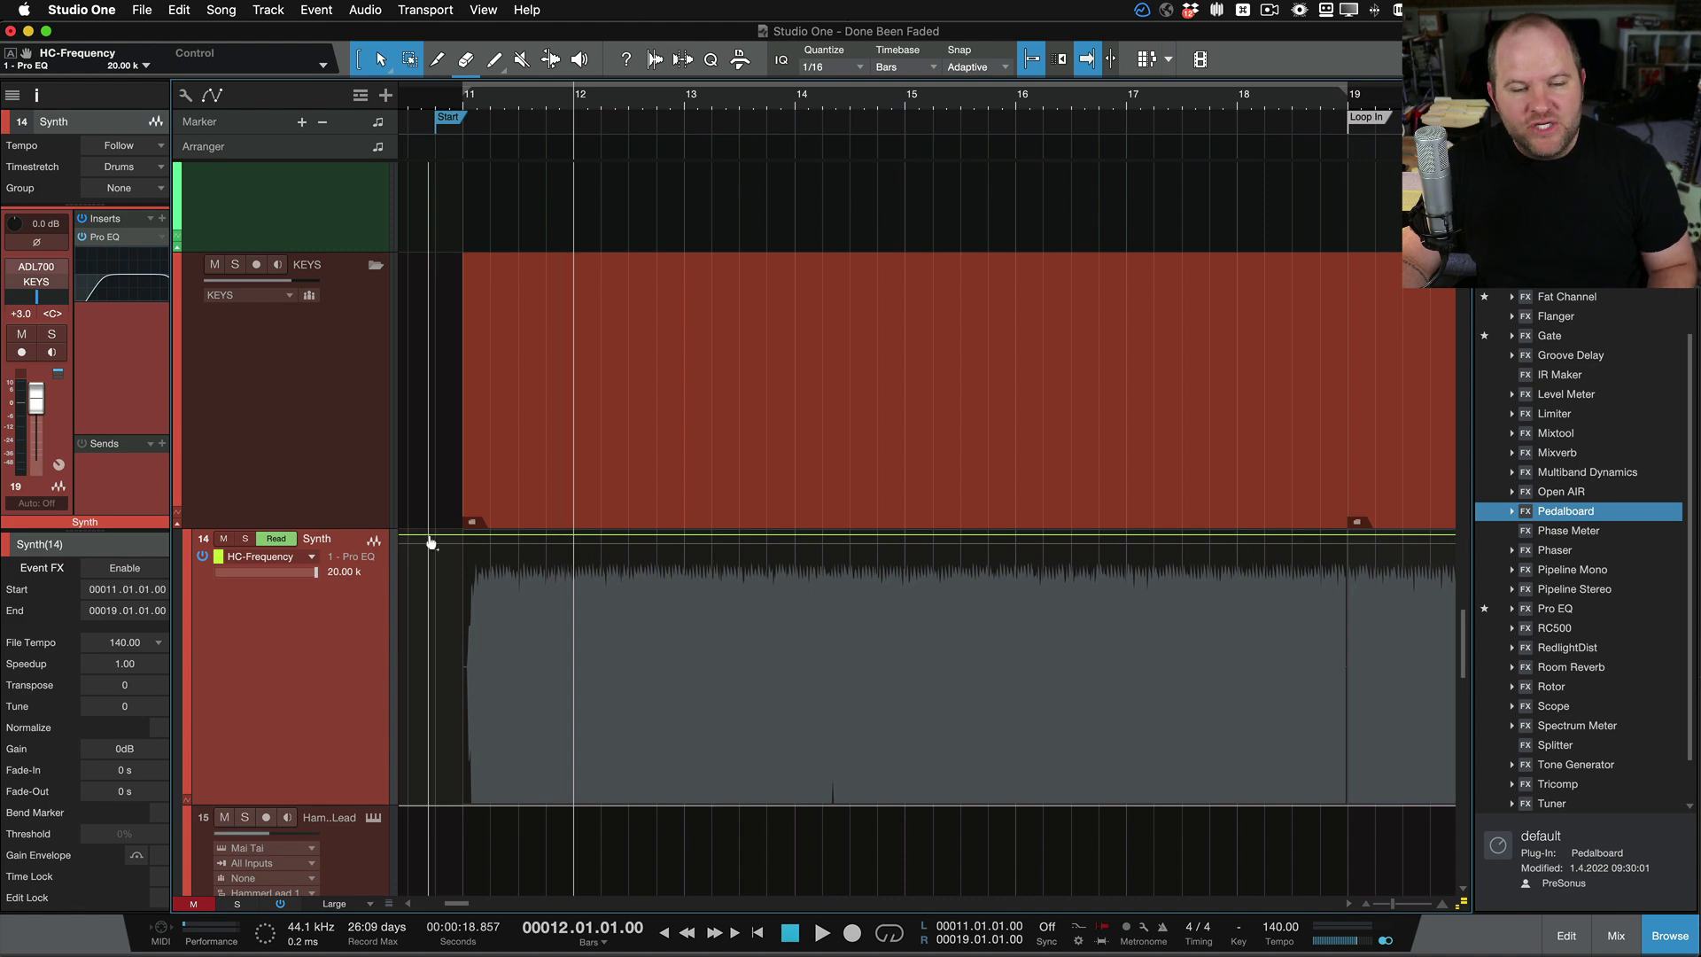
pyautogui.click(249, 558)
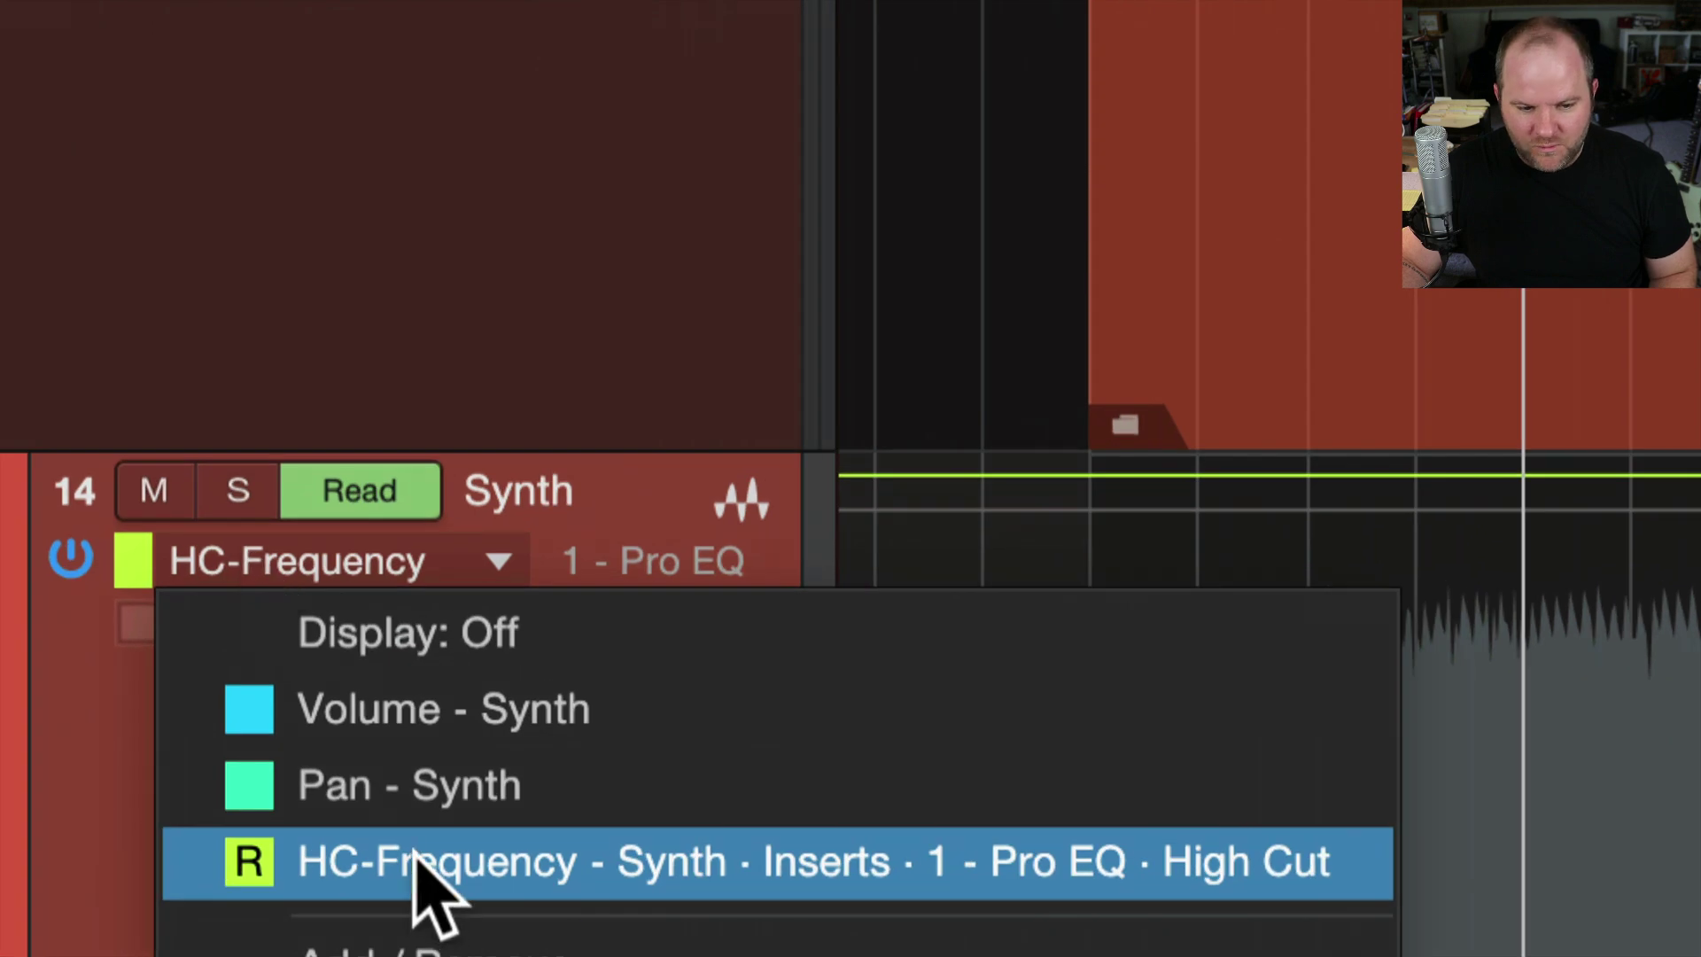
pyautogui.click(416, 857)
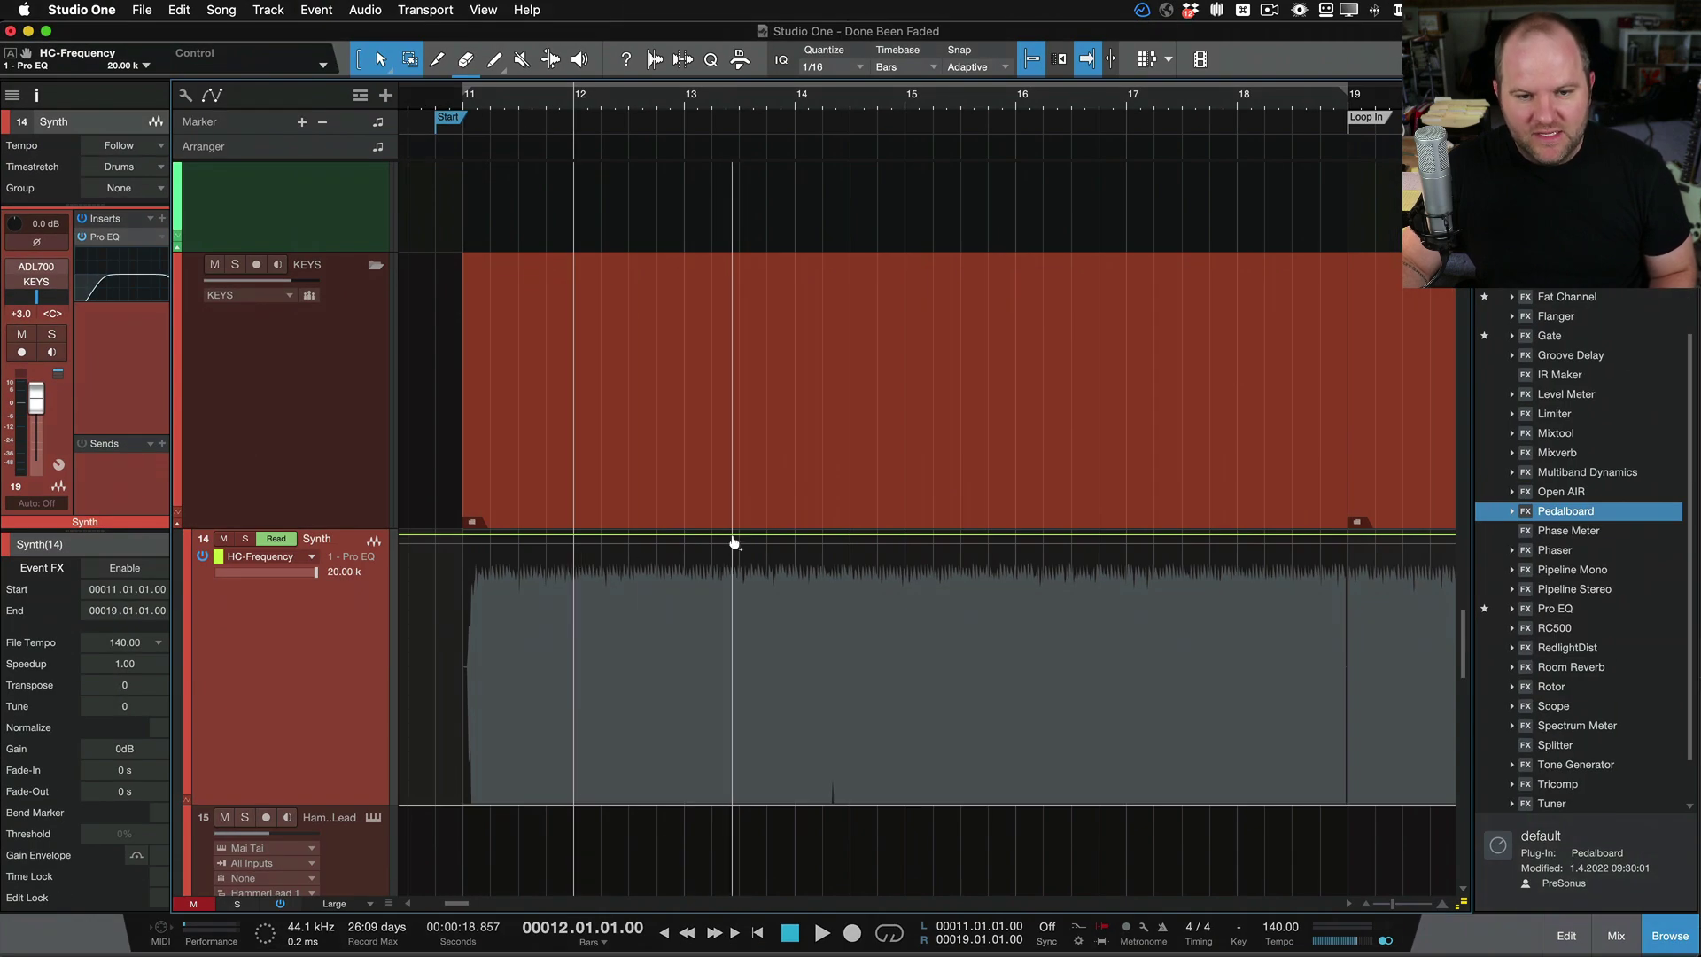
# Lower the HC-Frequency automation line to 20.0 Hz, moving the EQ window out of the way
pyautogui.moveTo(733, 539); pyautogui.dragTo(726, 658)
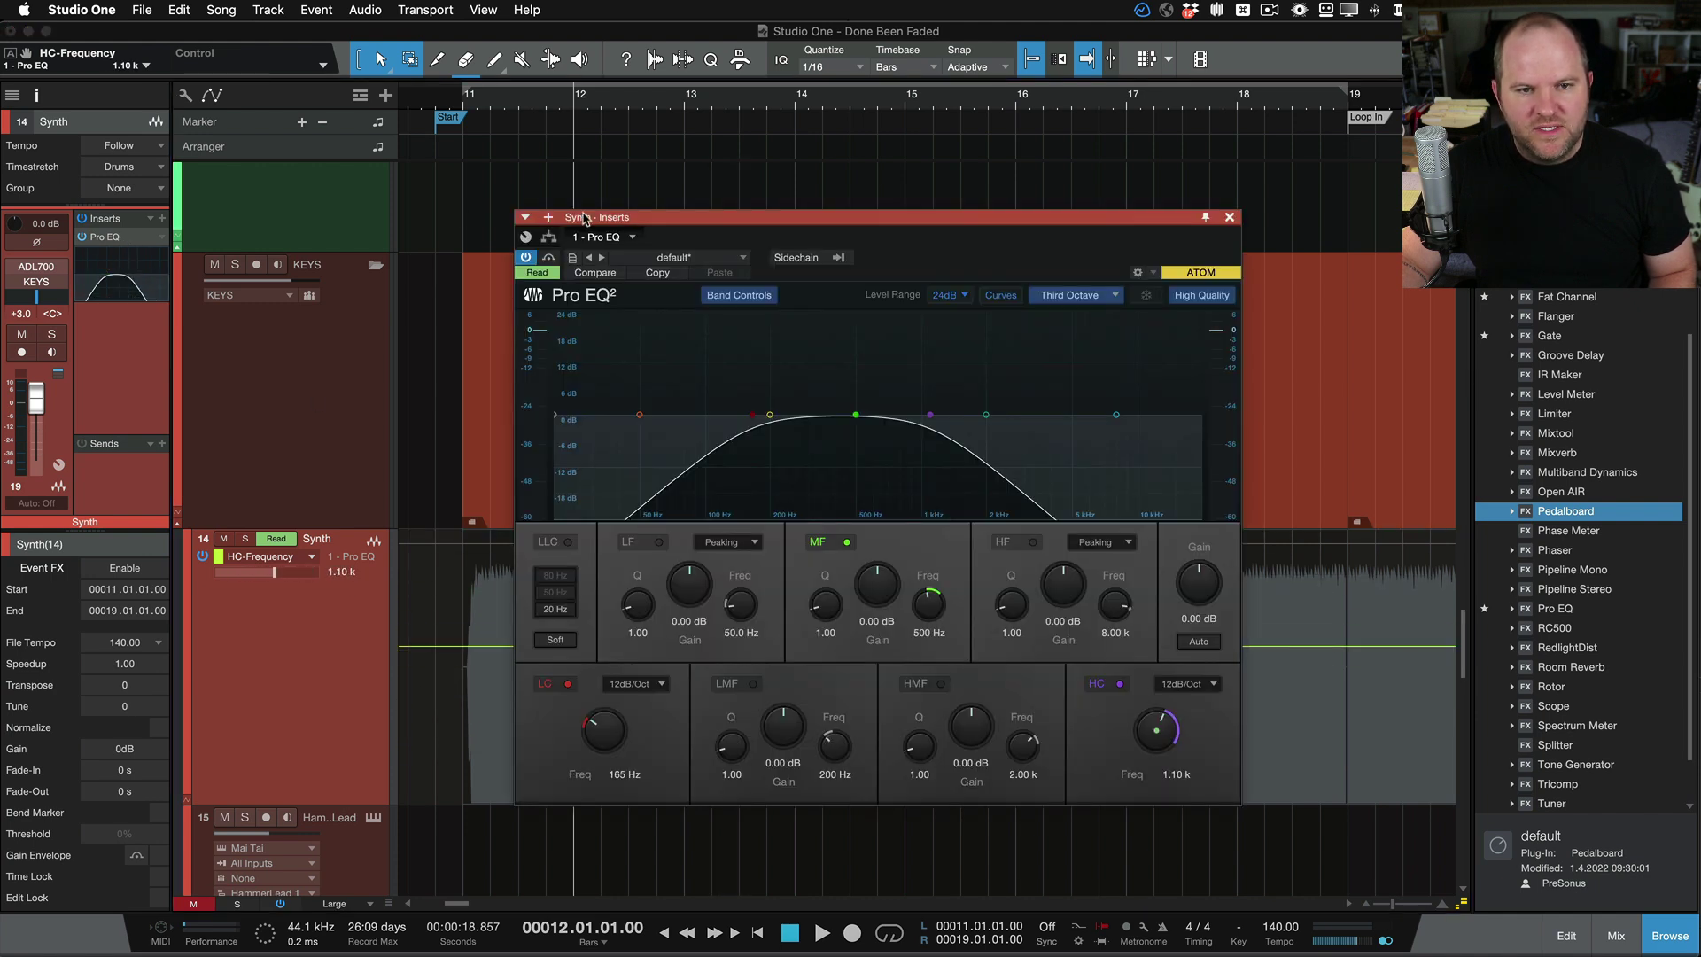
pyautogui.moveTo(623, 217); pyautogui.dragTo(0, 33)
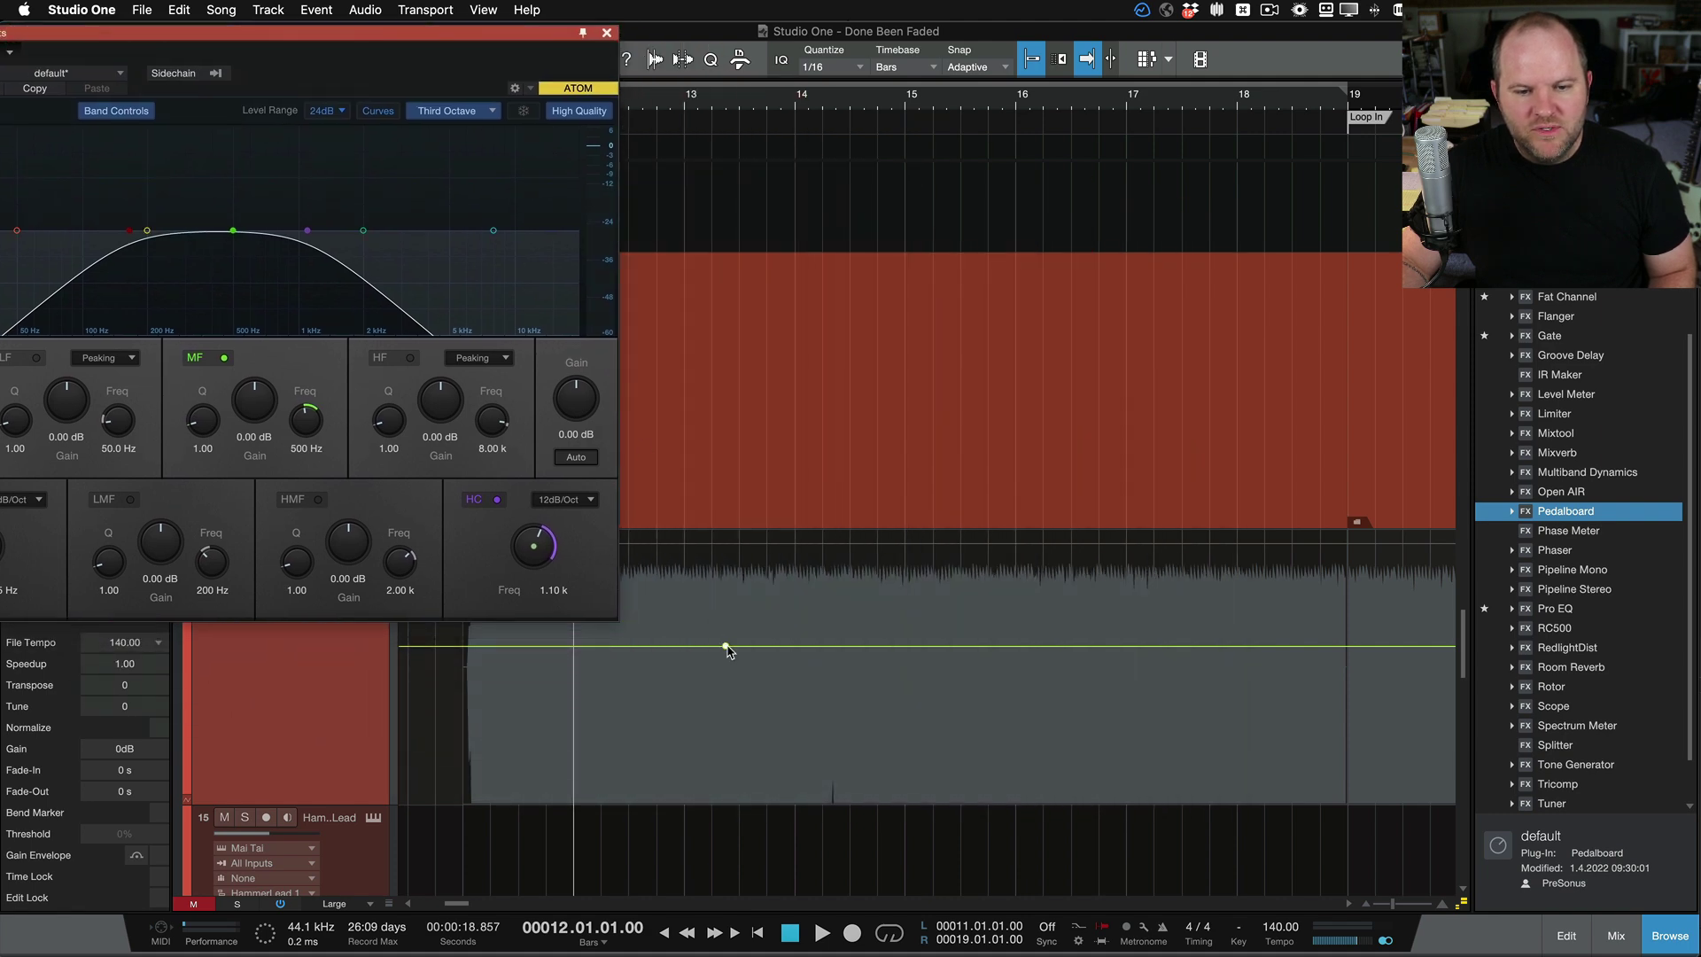
pyautogui.moveTo(723, 649); pyautogui.dragTo(697, 851)
# Shape the HC-Frequency automation into a straight ramp from 20.0 Hz at bar 11 to the maximum frequency at bar 19
pyautogui.click(472, 802)
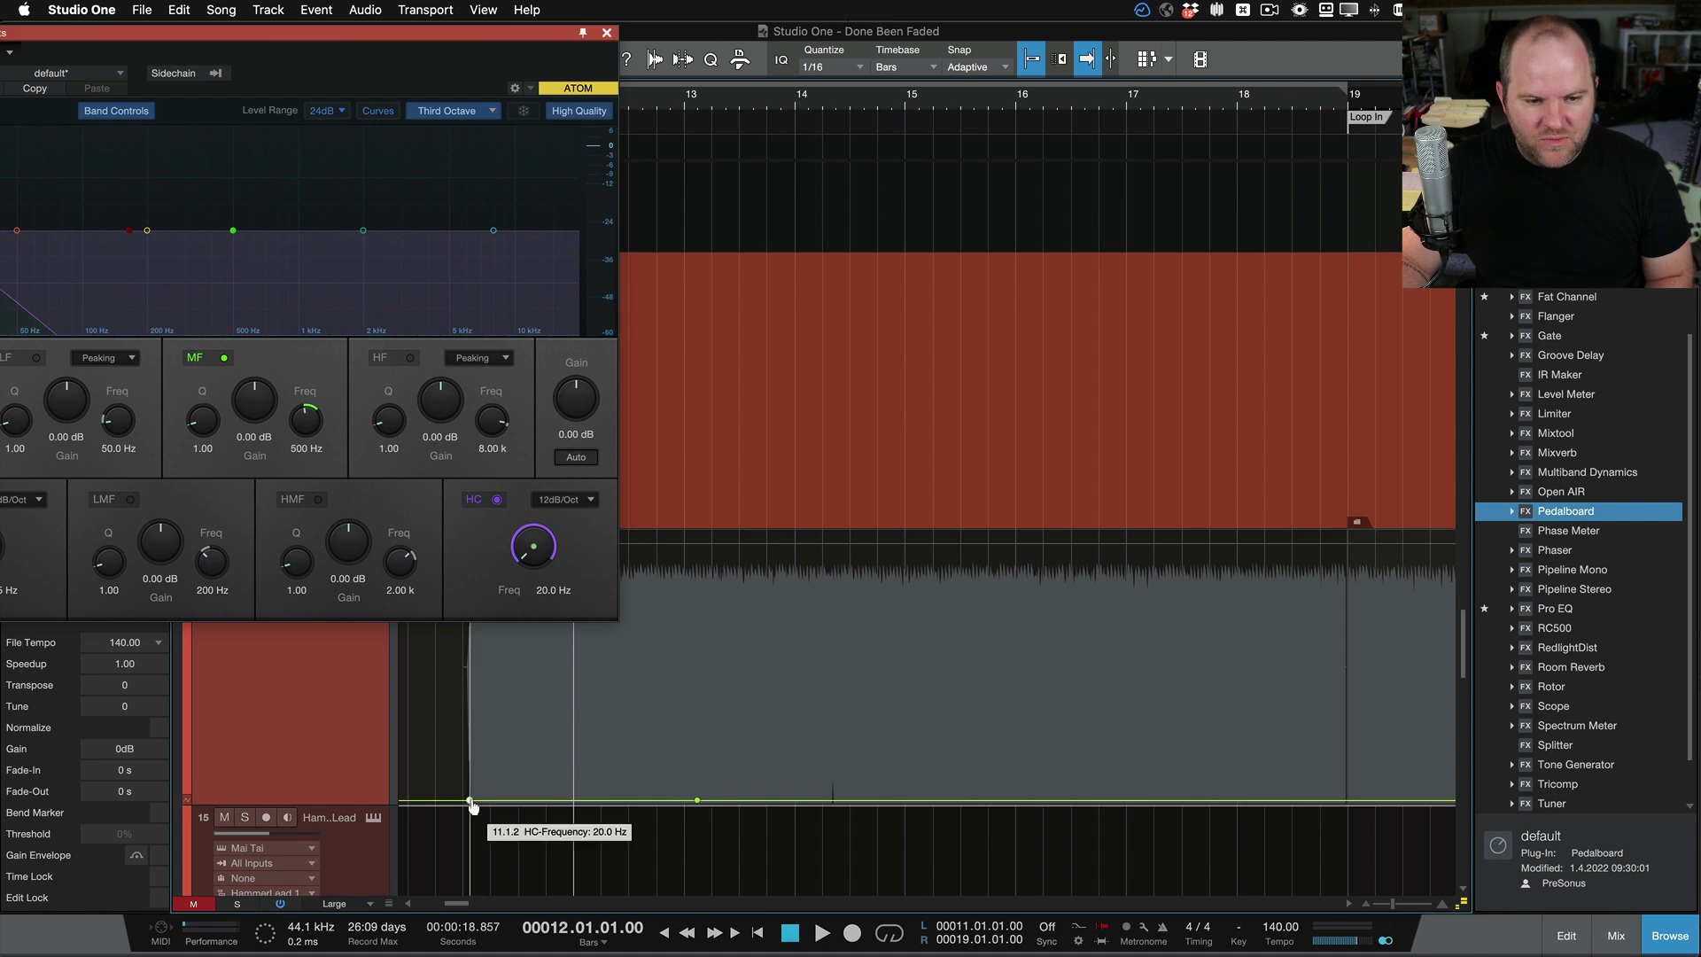
pyautogui.moveTo(472, 805); pyautogui.dragTo(468, 804)
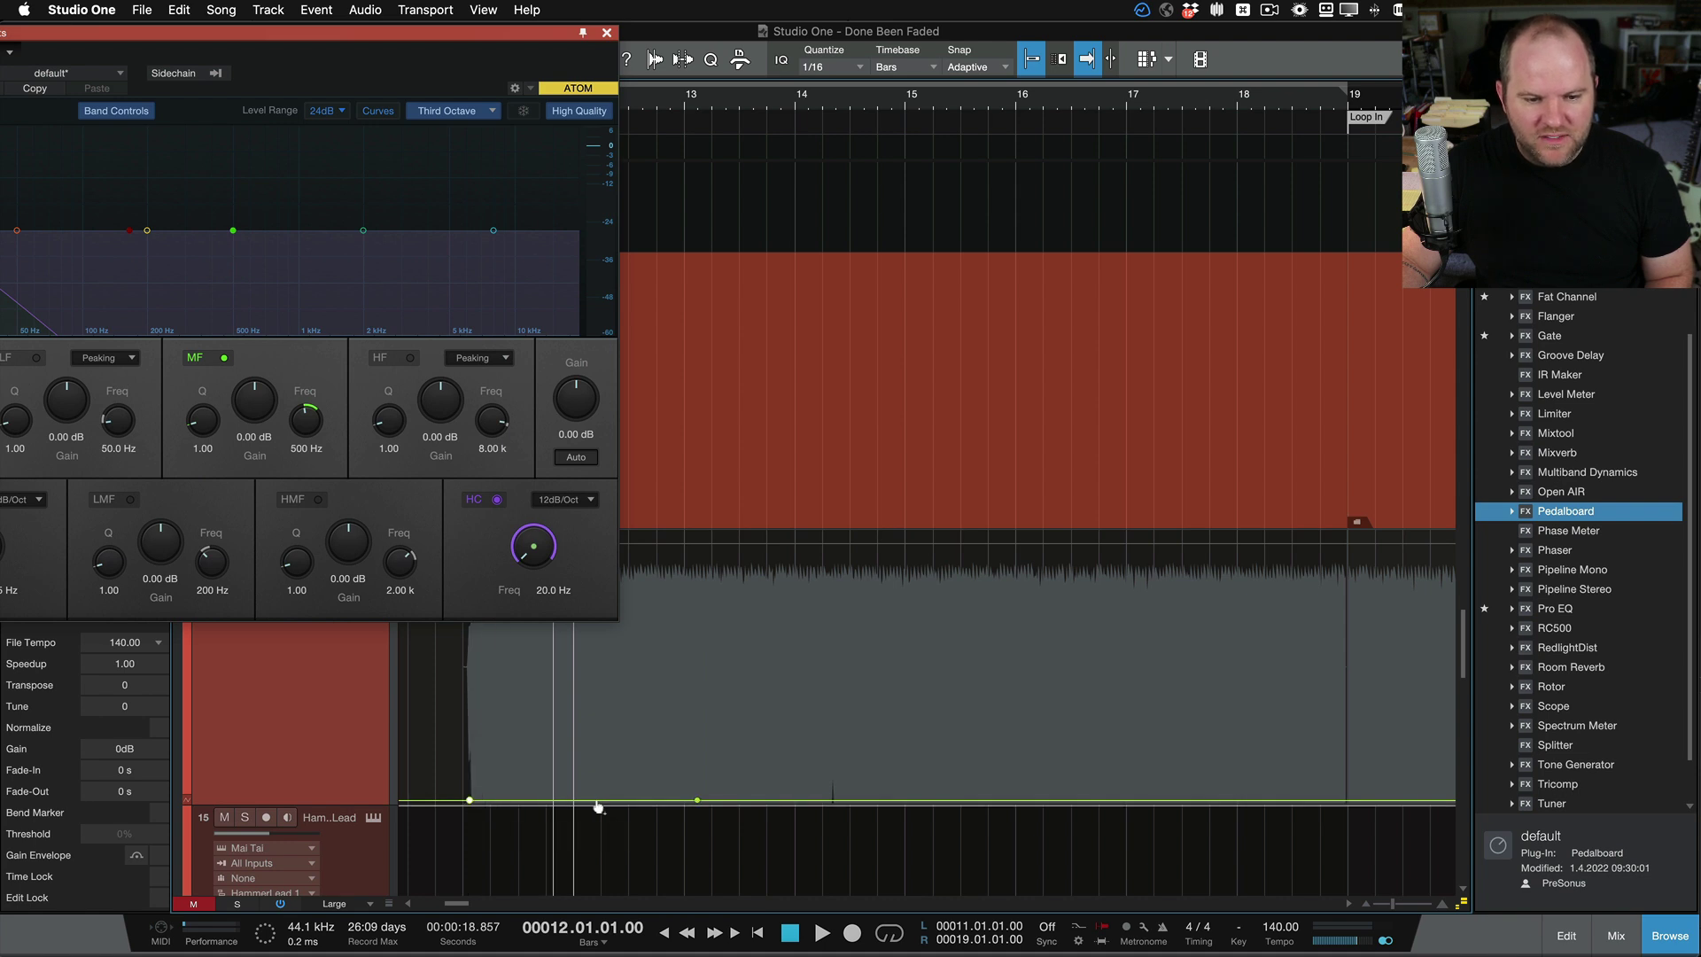
pyautogui.click(475, 808)
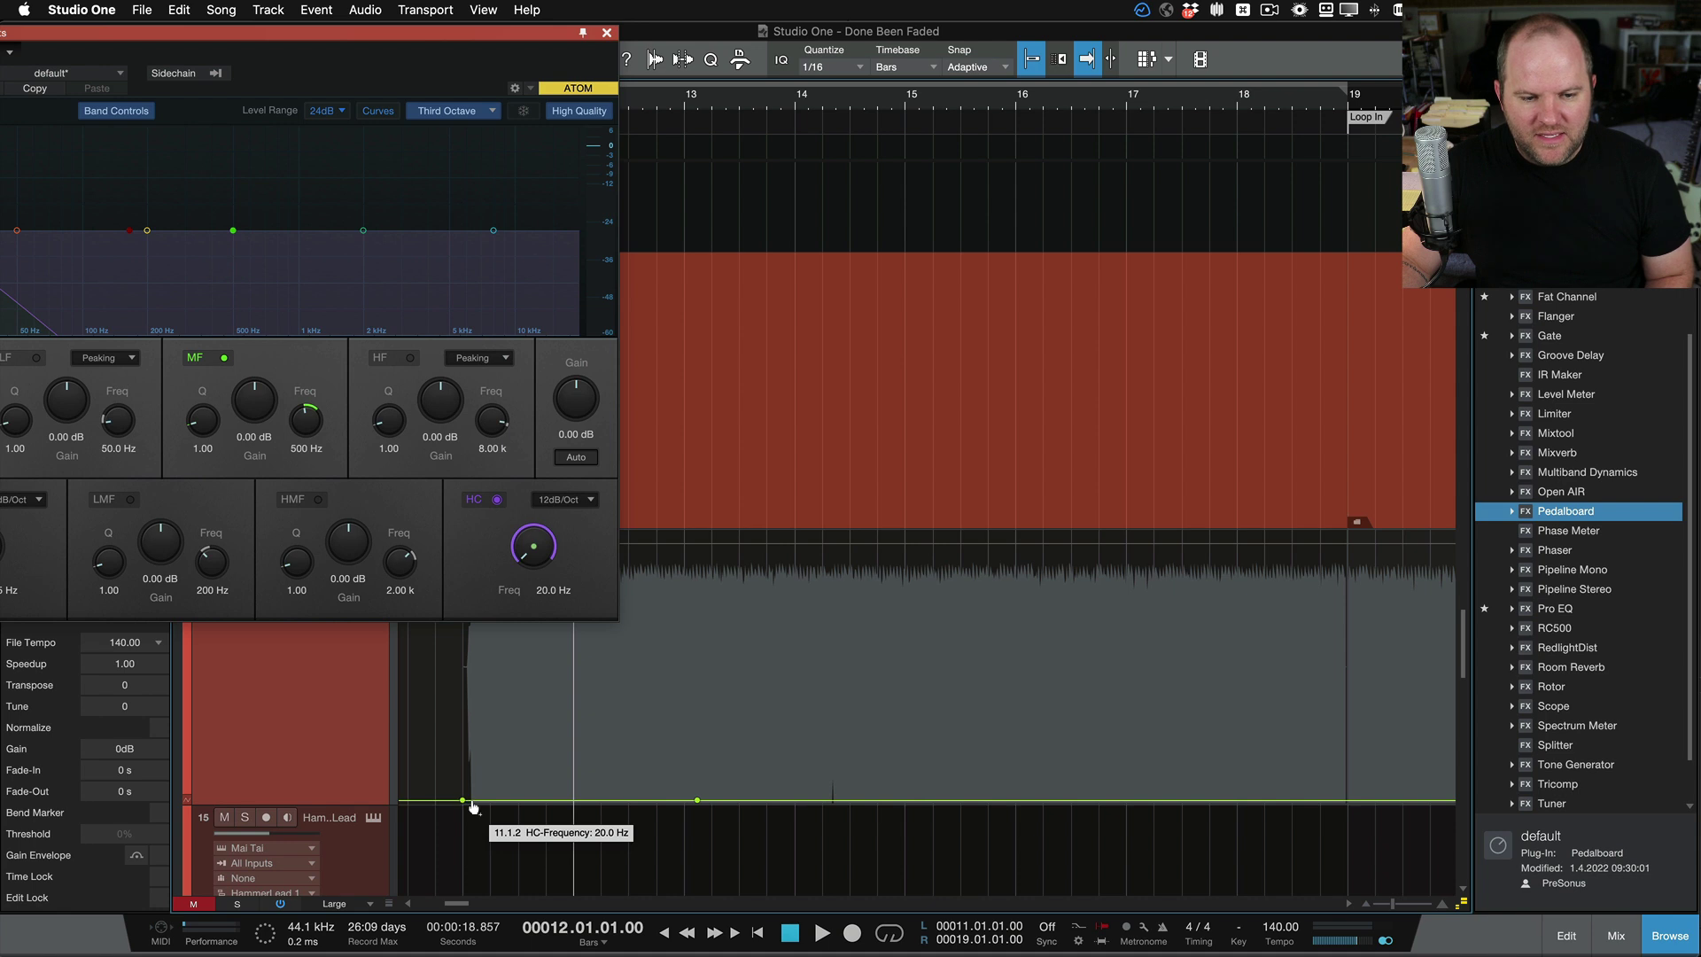
pyautogui.click(662, 801)
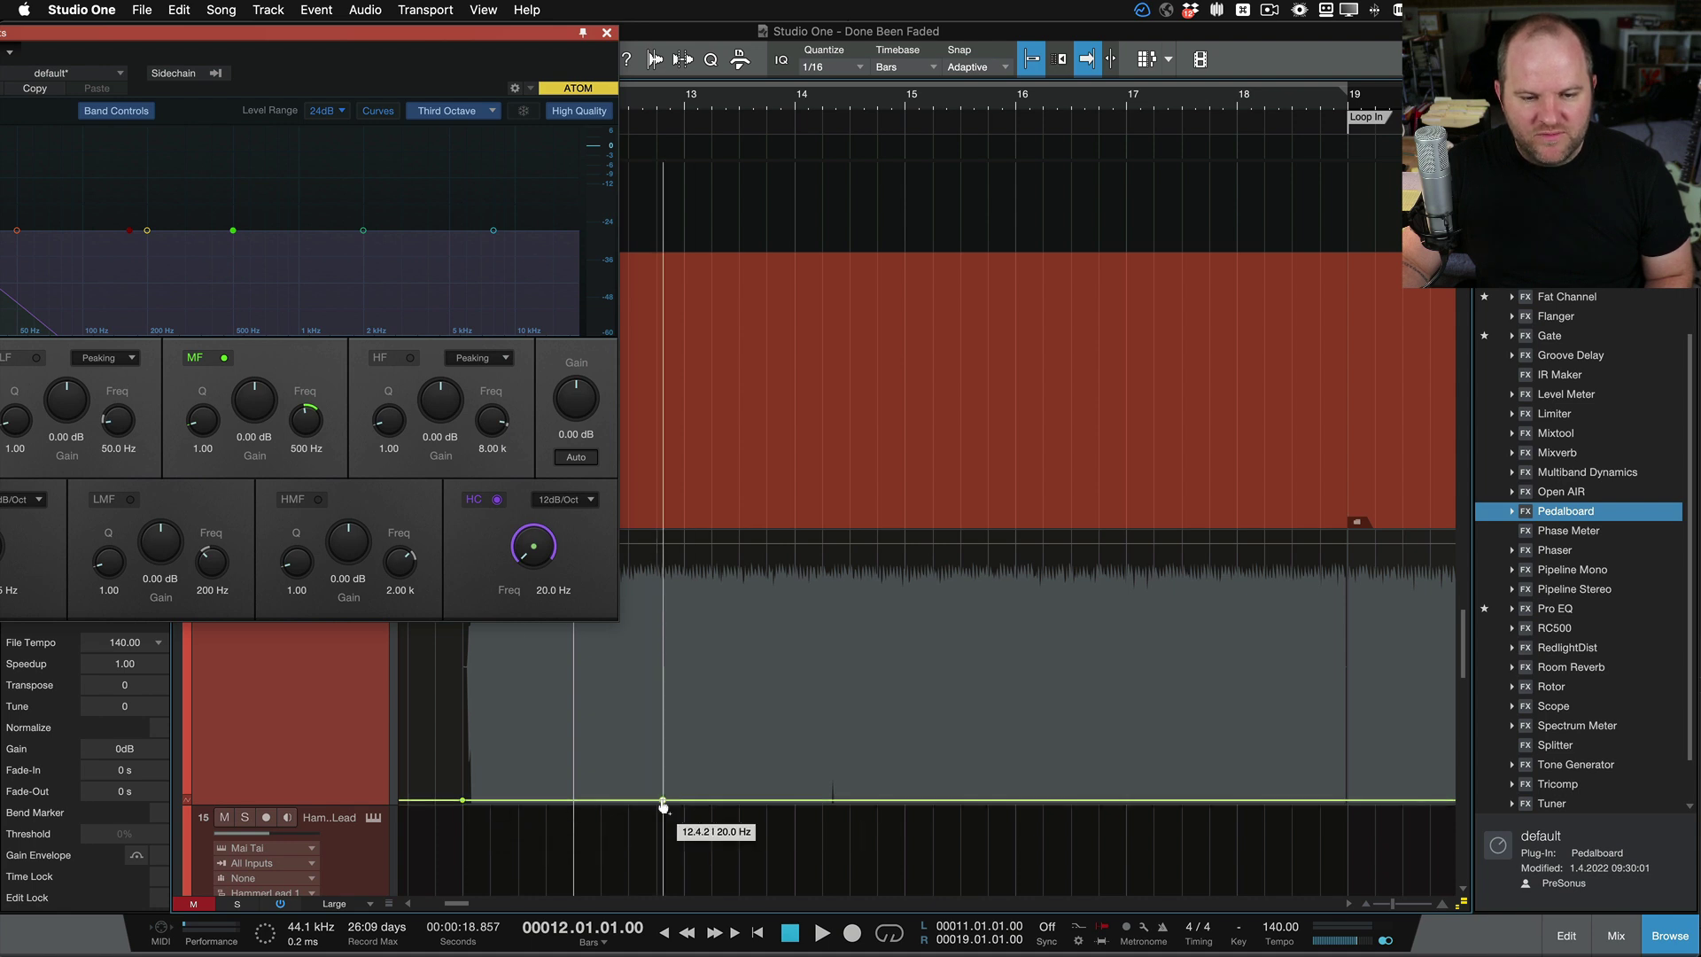
pyautogui.click(733, 801)
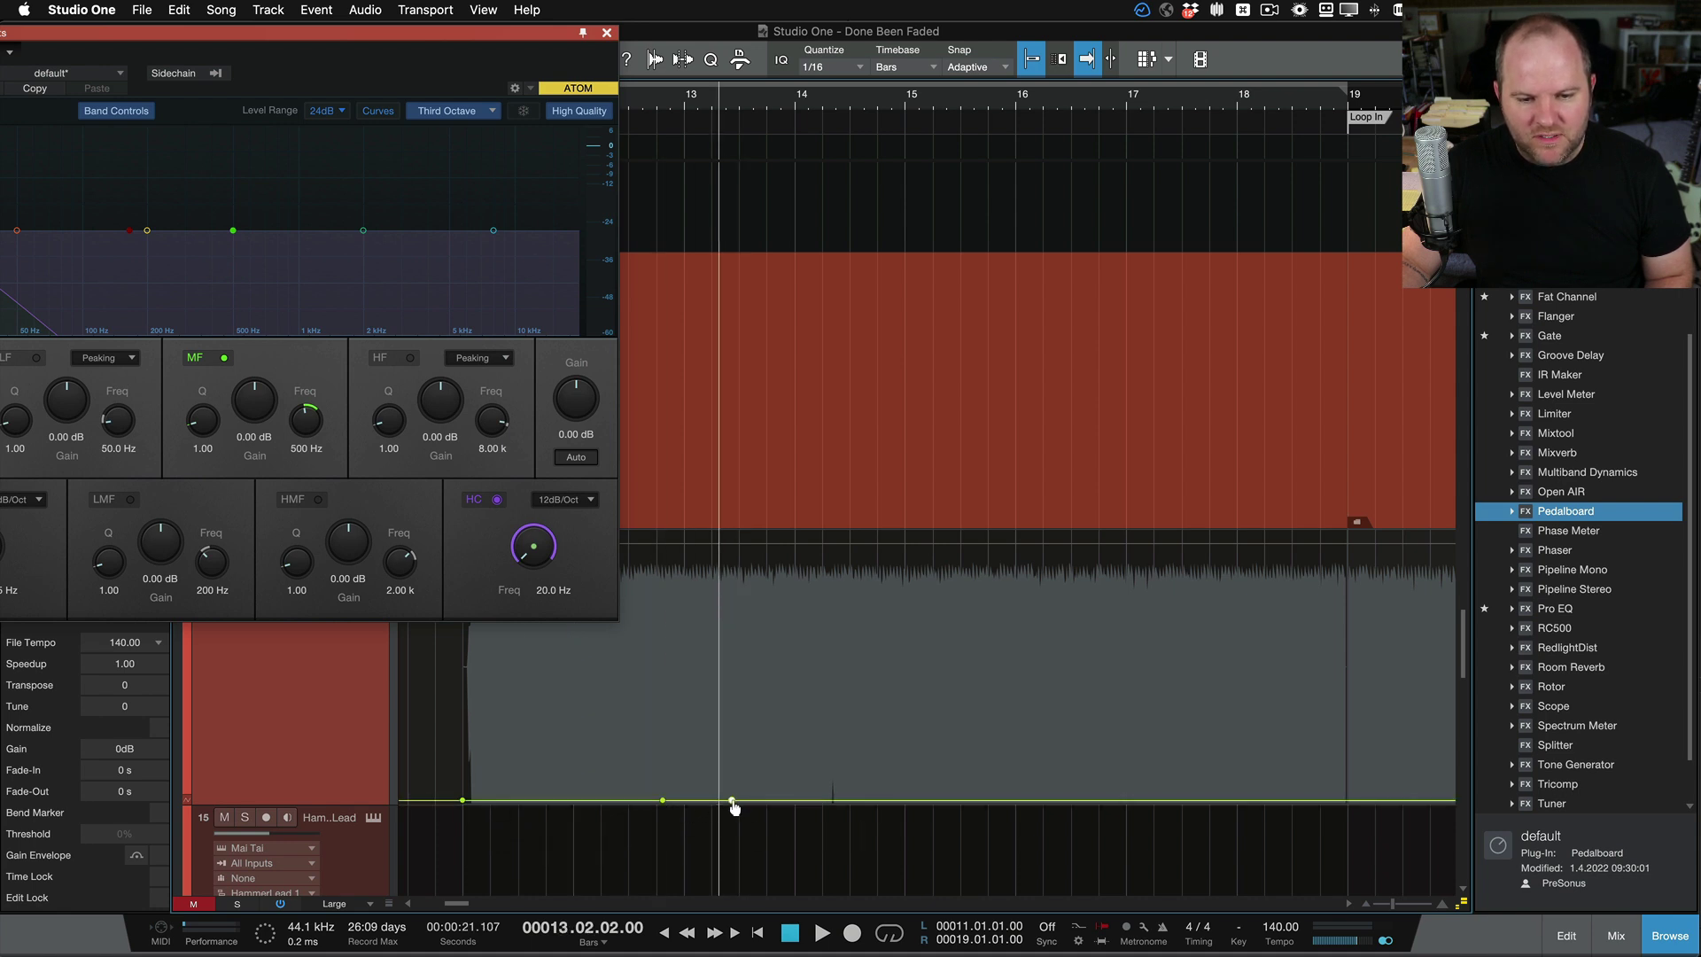
pyautogui.moveTo(735, 802); pyautogui.dragTo(1348, 531)
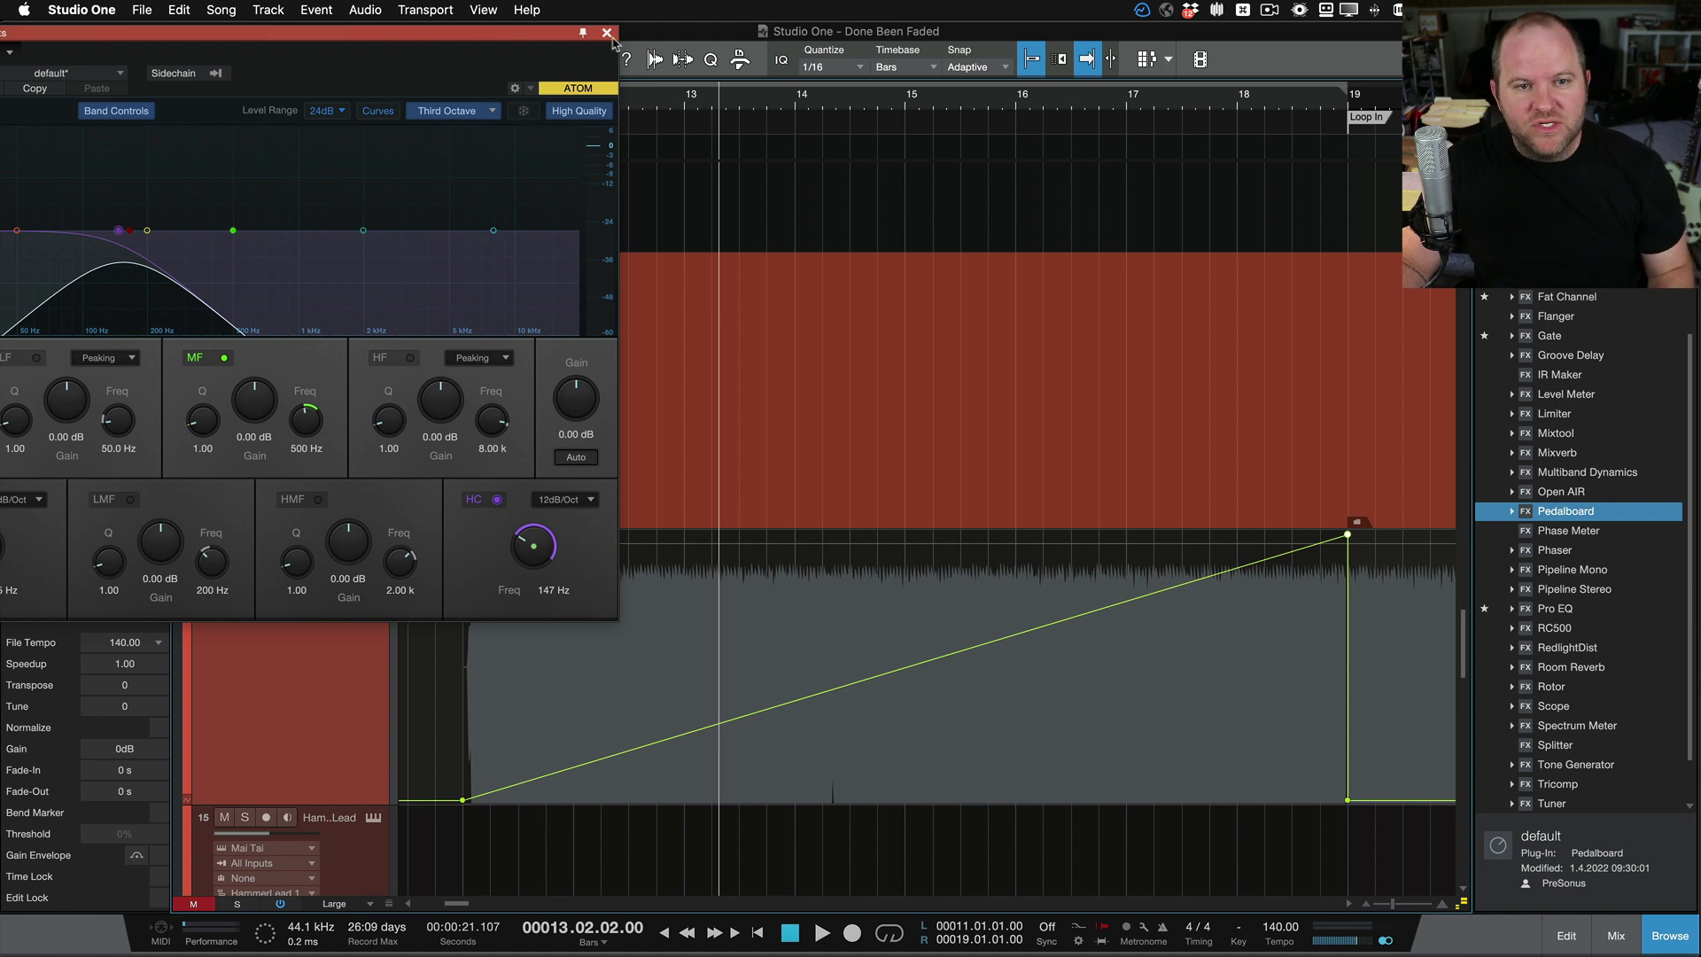
# Reposition the Pro EQ window so it is fully visible and place the playback cursor just before bar 11
pyautogui.moveTo(500, 44); pyautogui.dragTo(679, 167)
pyautogui.click(413, 85)
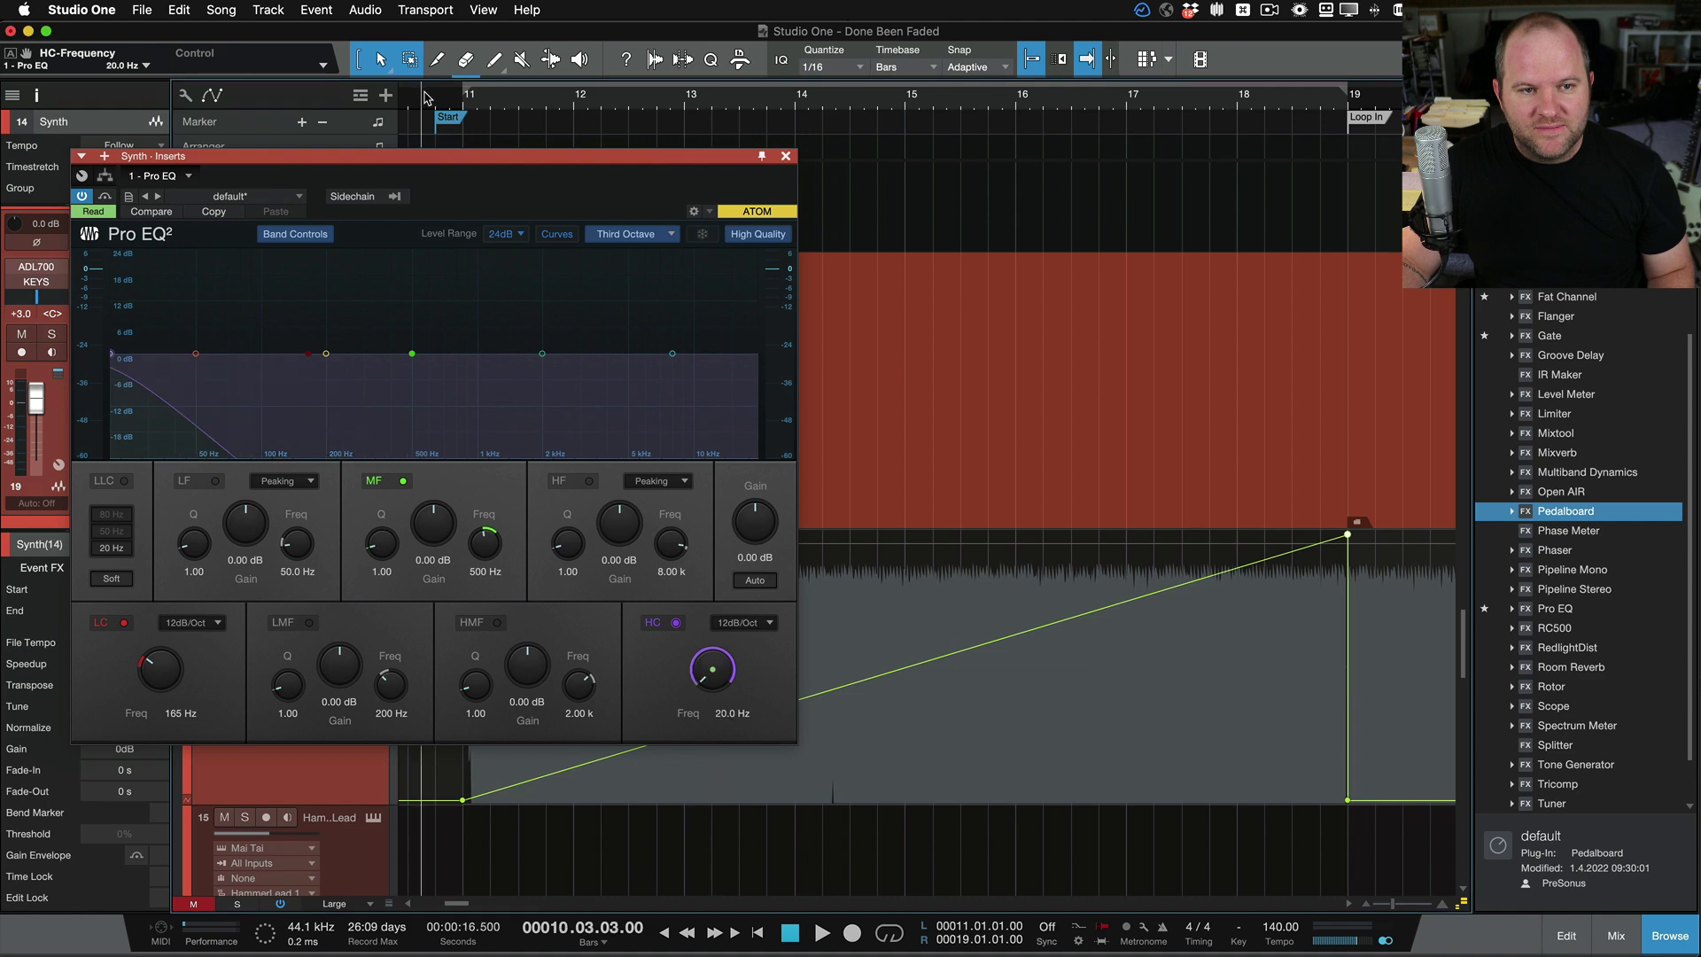
# Close the Pro EQ window and remove the 20.0 Hz HC-Frequency point at bar 19 to hold the maximum beyond the ramp
pyautogui.click(785, 155)
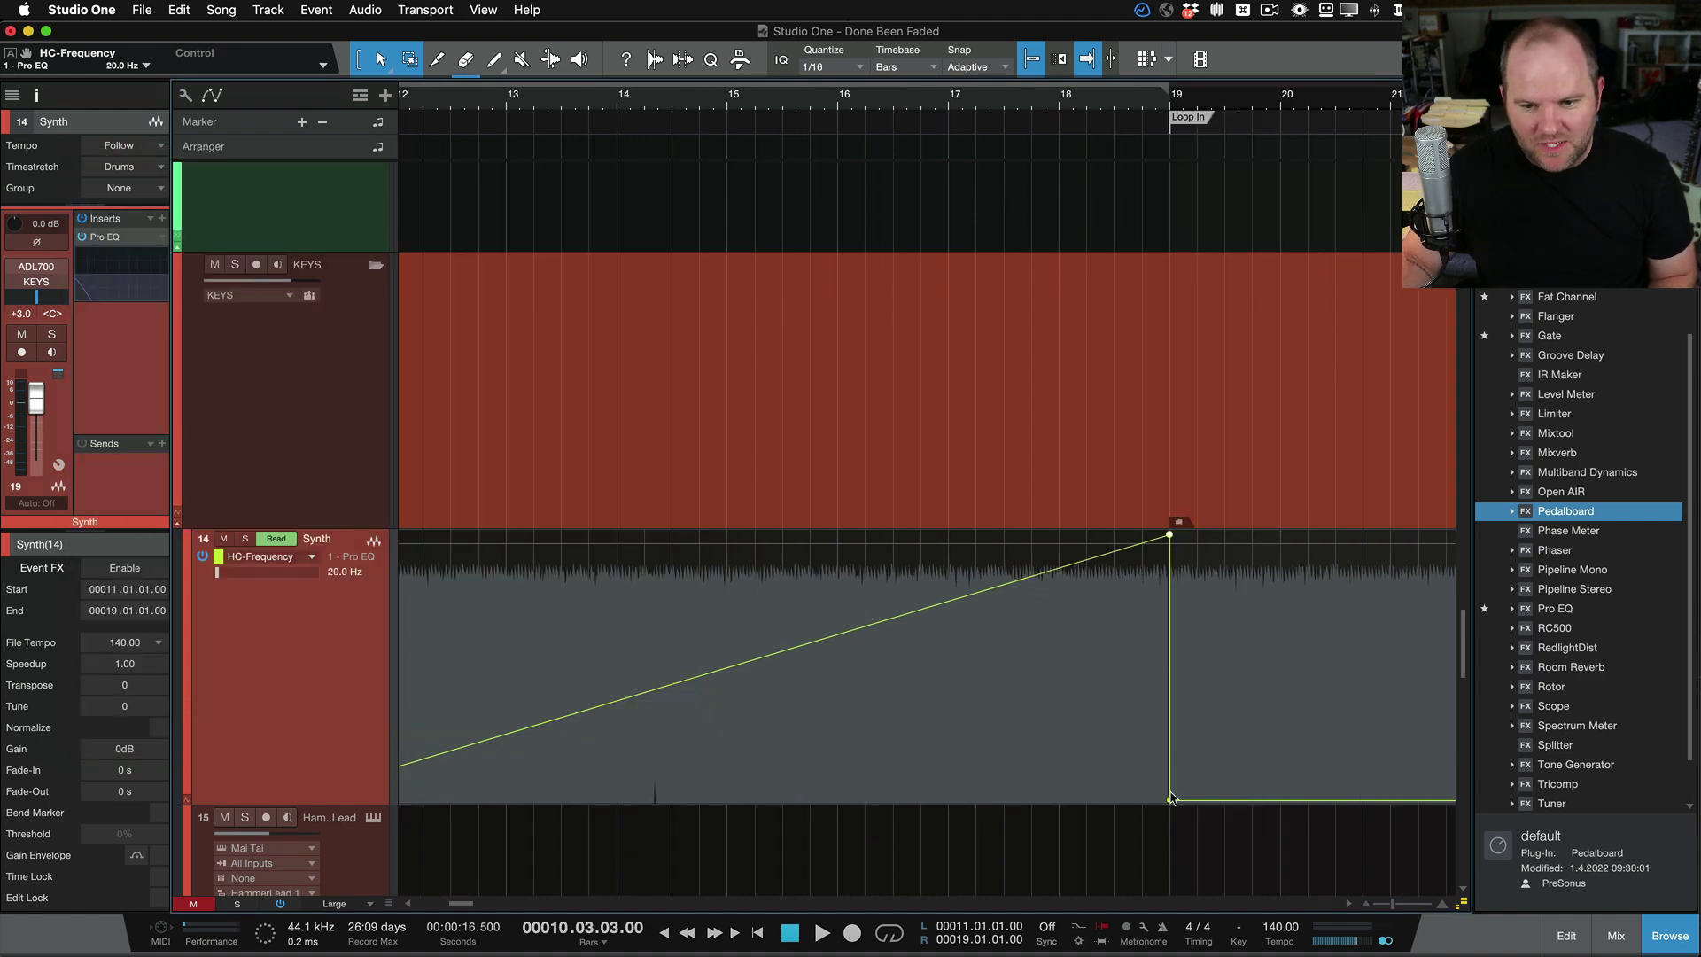
pyautogui.moveTo(1171, 806)
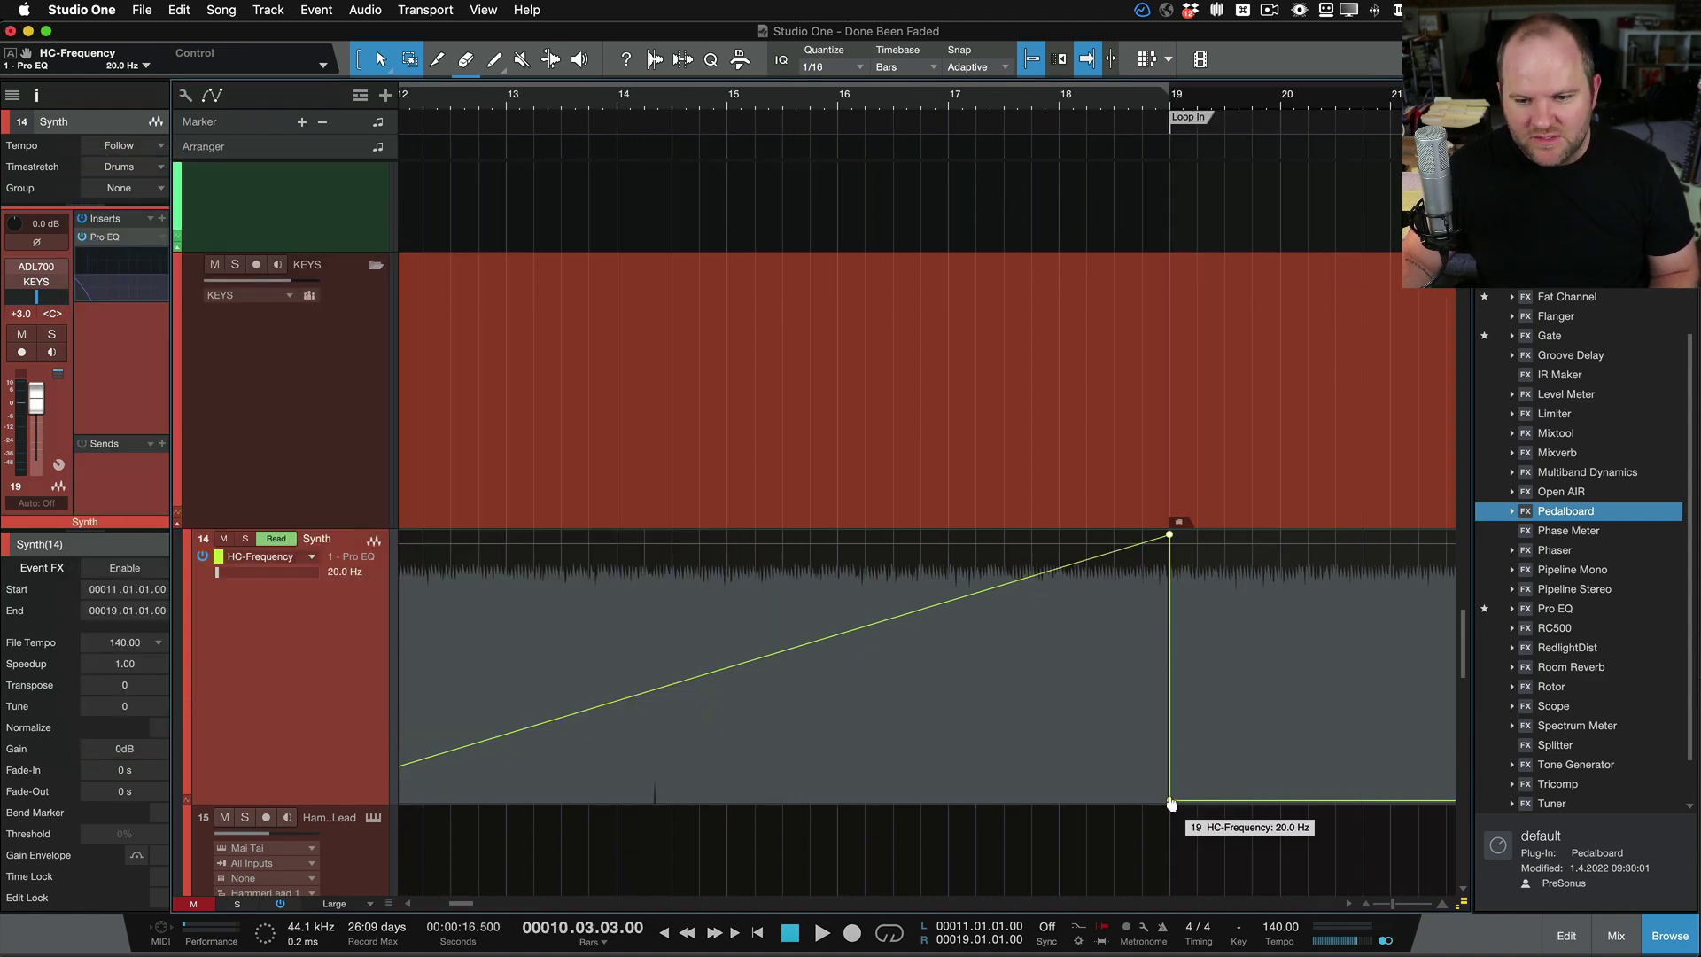
pyautogui.press('w')
pyautogui.press('w')
pyautogui.press('w')
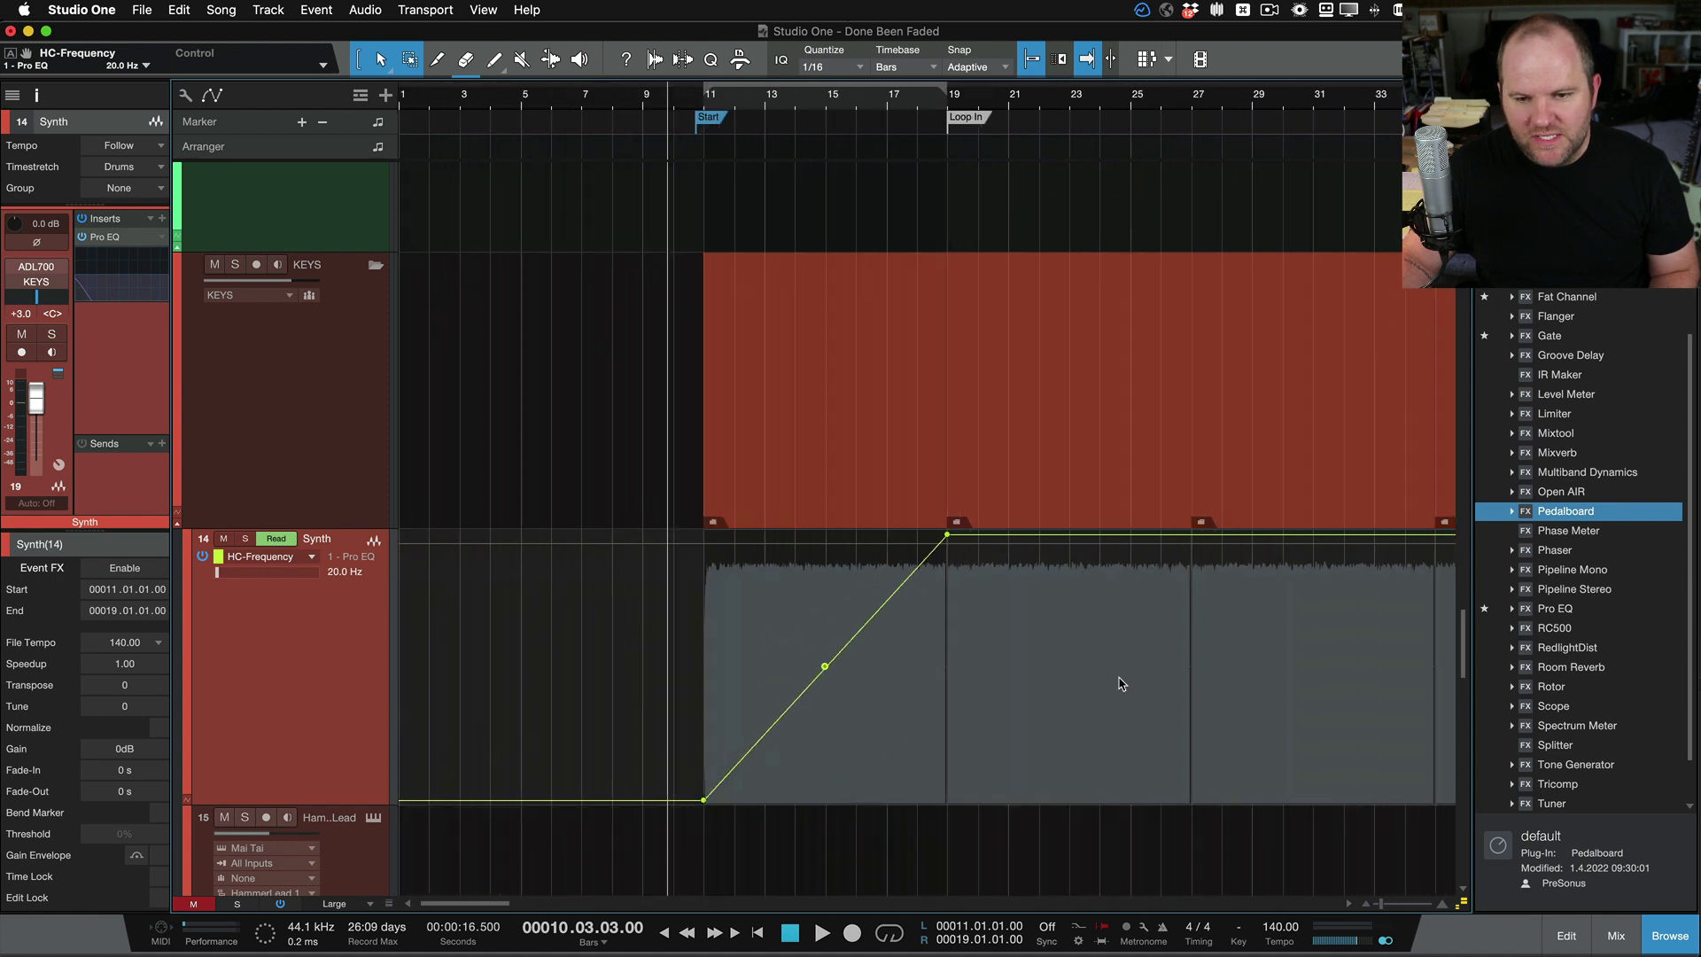
pyautogui.press('w')
pyautogui.press('w')
# Move the HC-Frequency ramp's end point earlier, to about halfway through bar 18, keeping it at the maximum frequency
pyautogui.click(608, 666)
pyautogui.press('e')
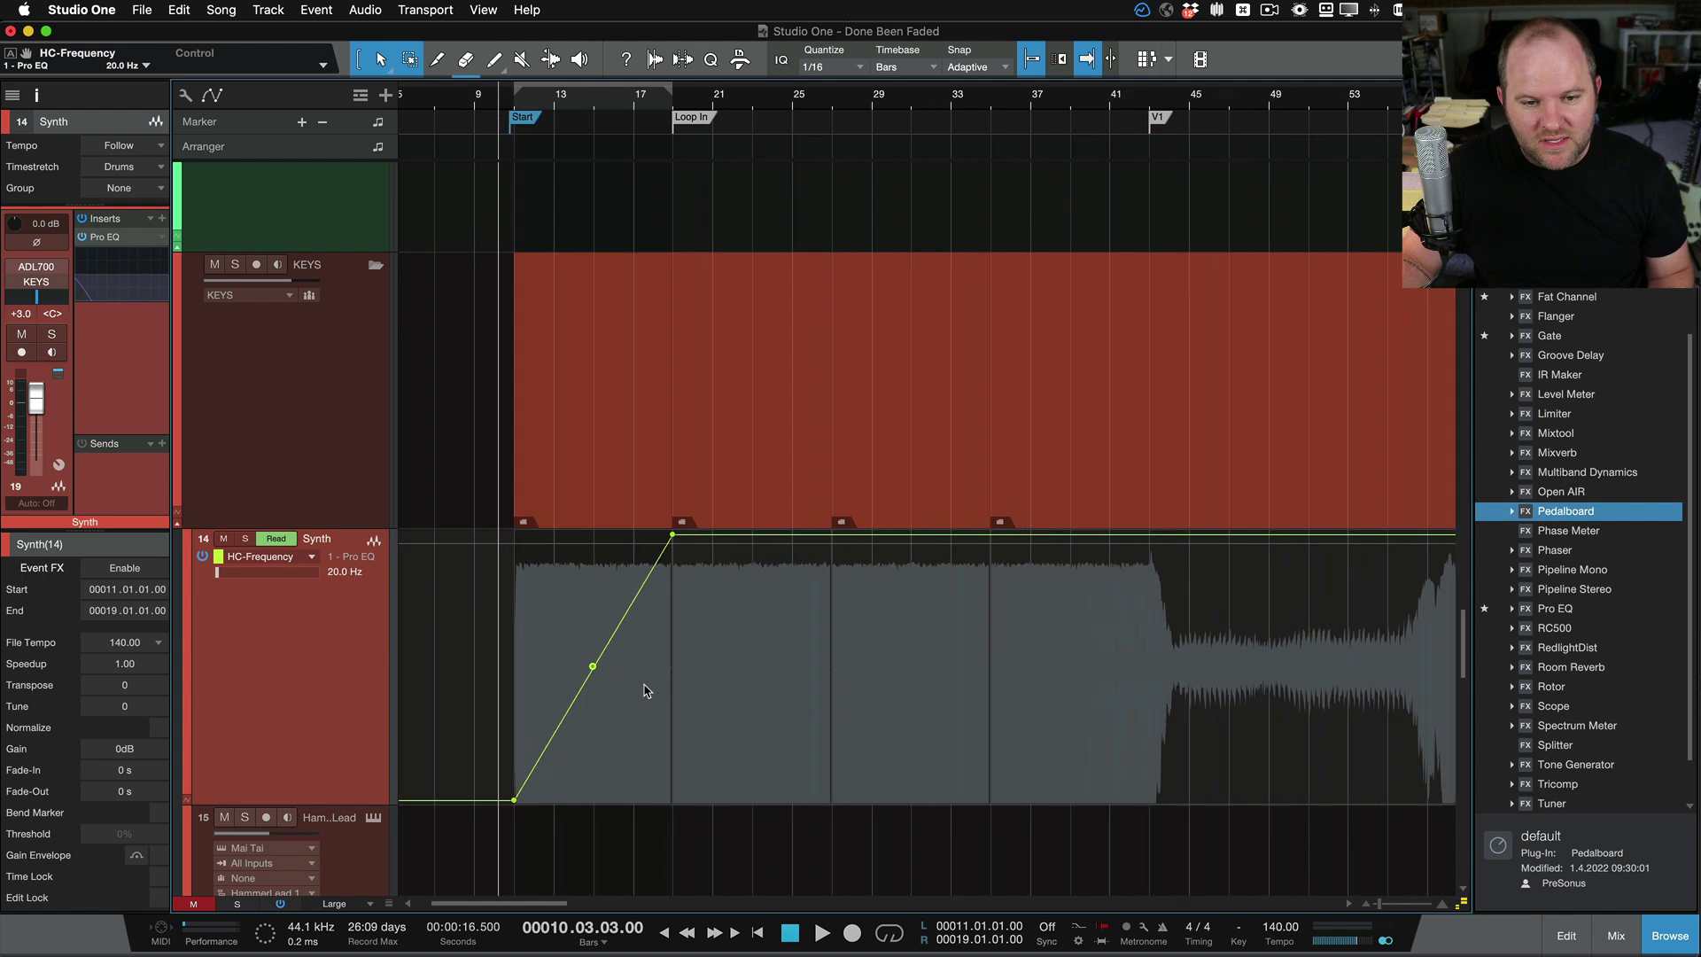
pyautogui.press('e')
pyautogui.press('e')
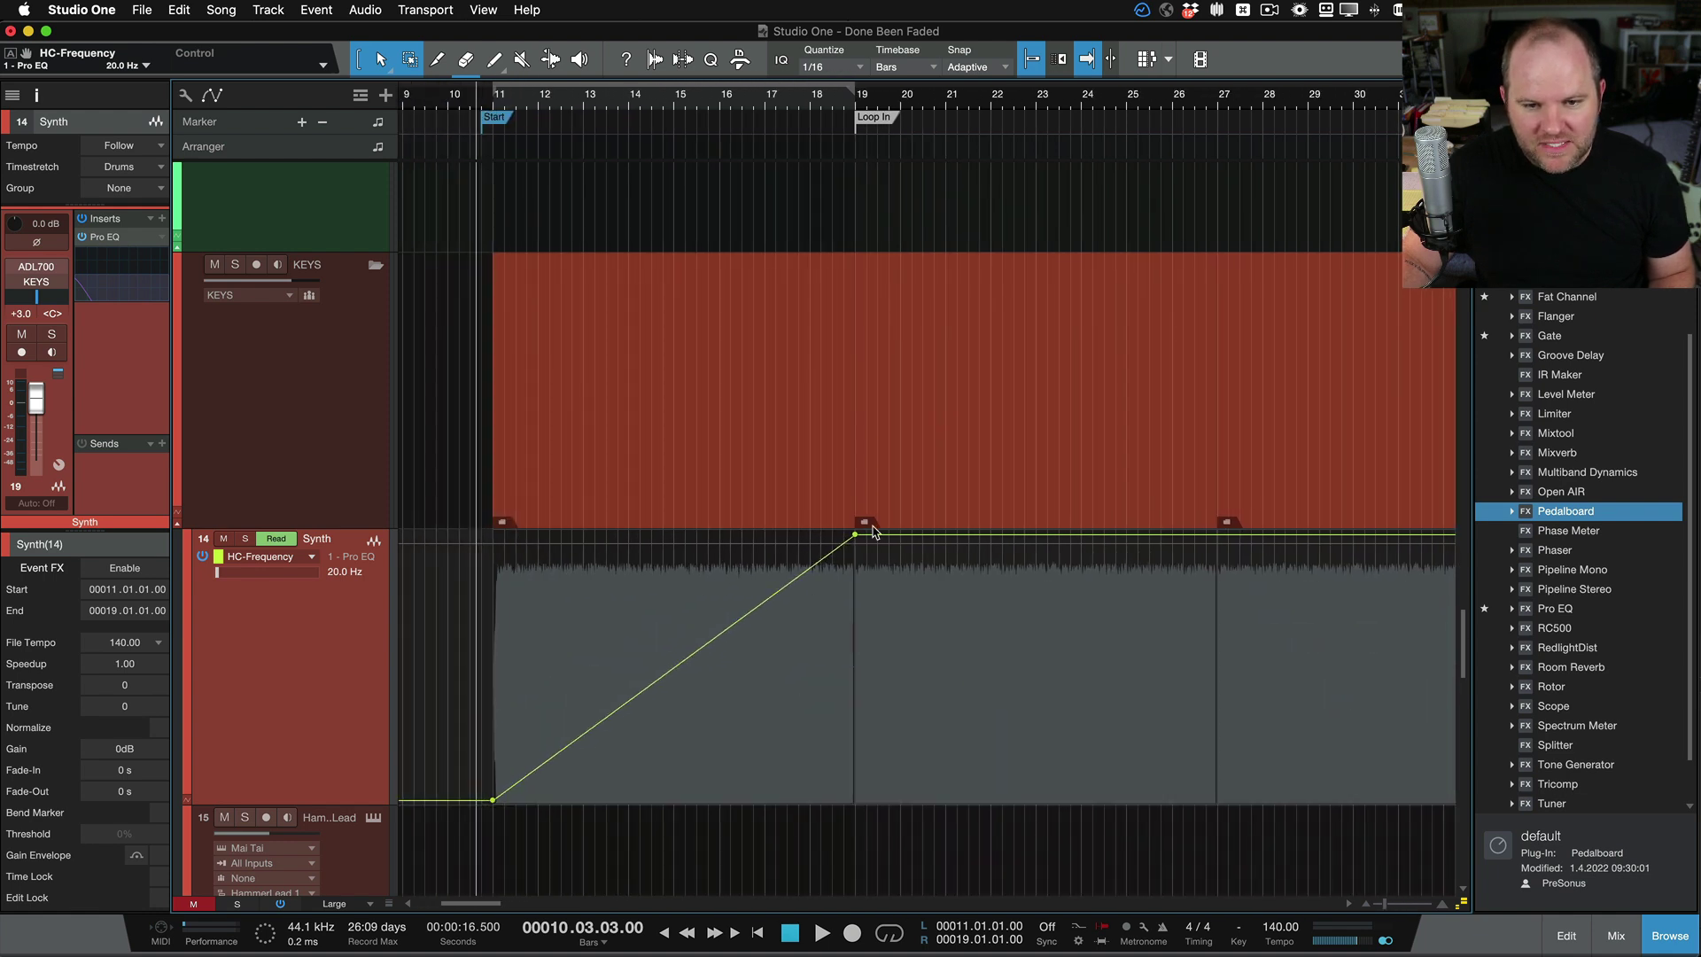
pyautogui.moveTo(860, 542)
pyautogui.mouseDown()
pyautogui.moveTo(823, 542)
pyautogui.moveTo(839, 541)
pyautogui.mouseUp()
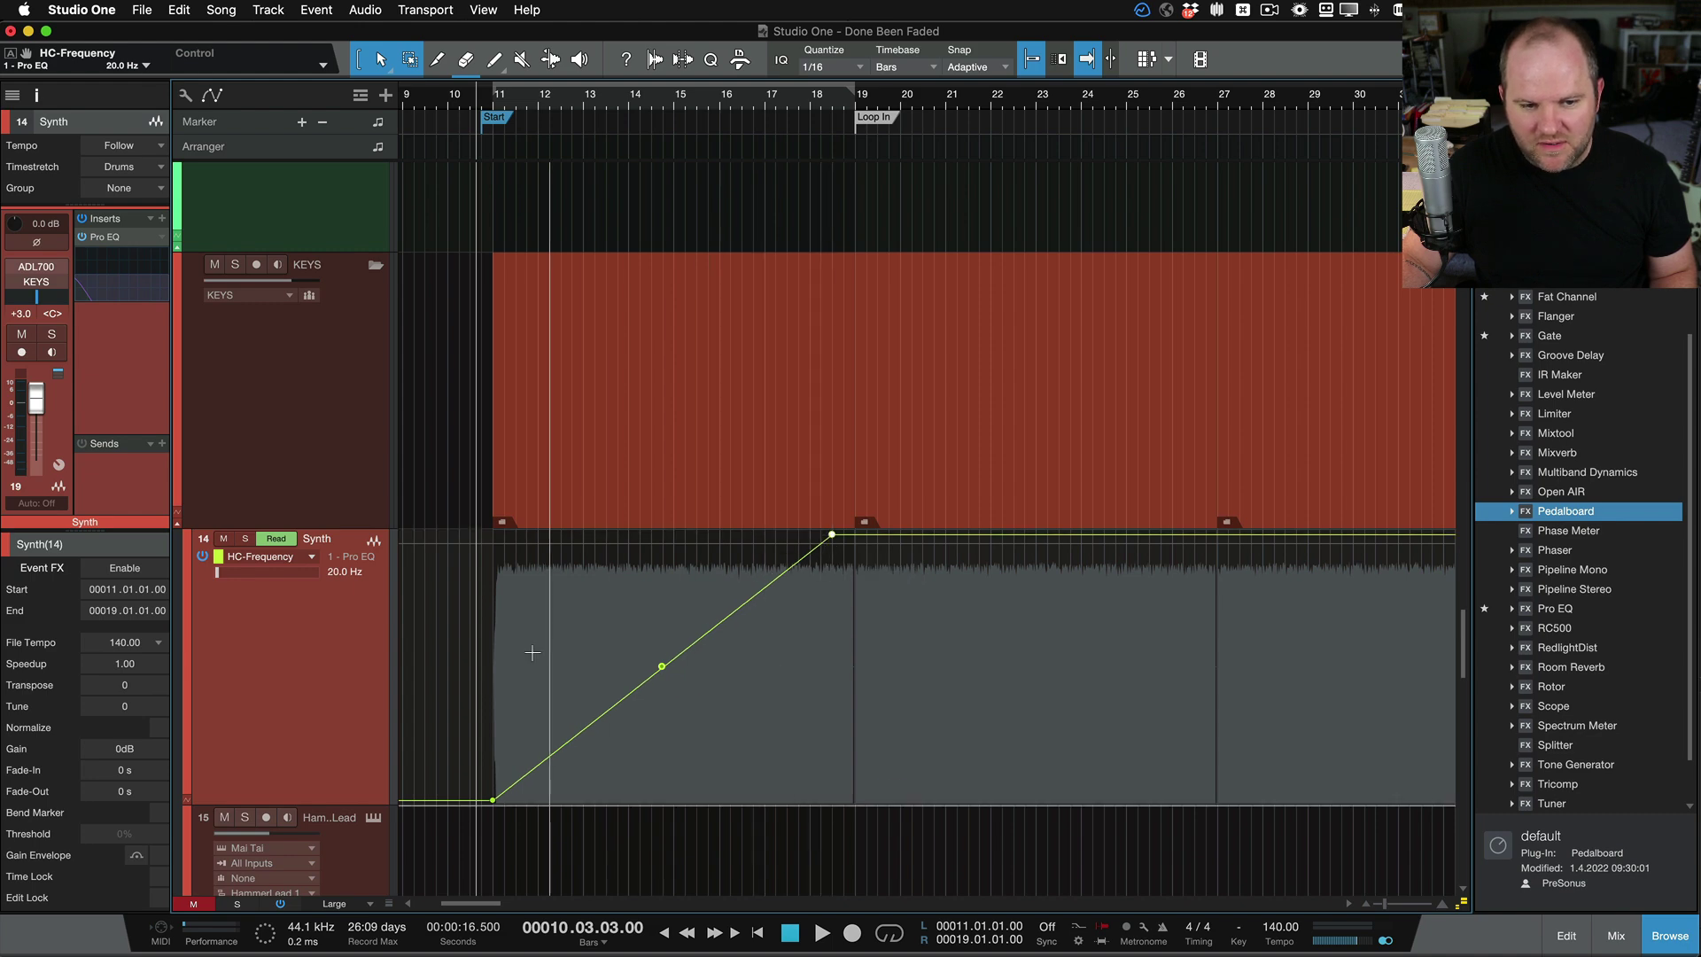
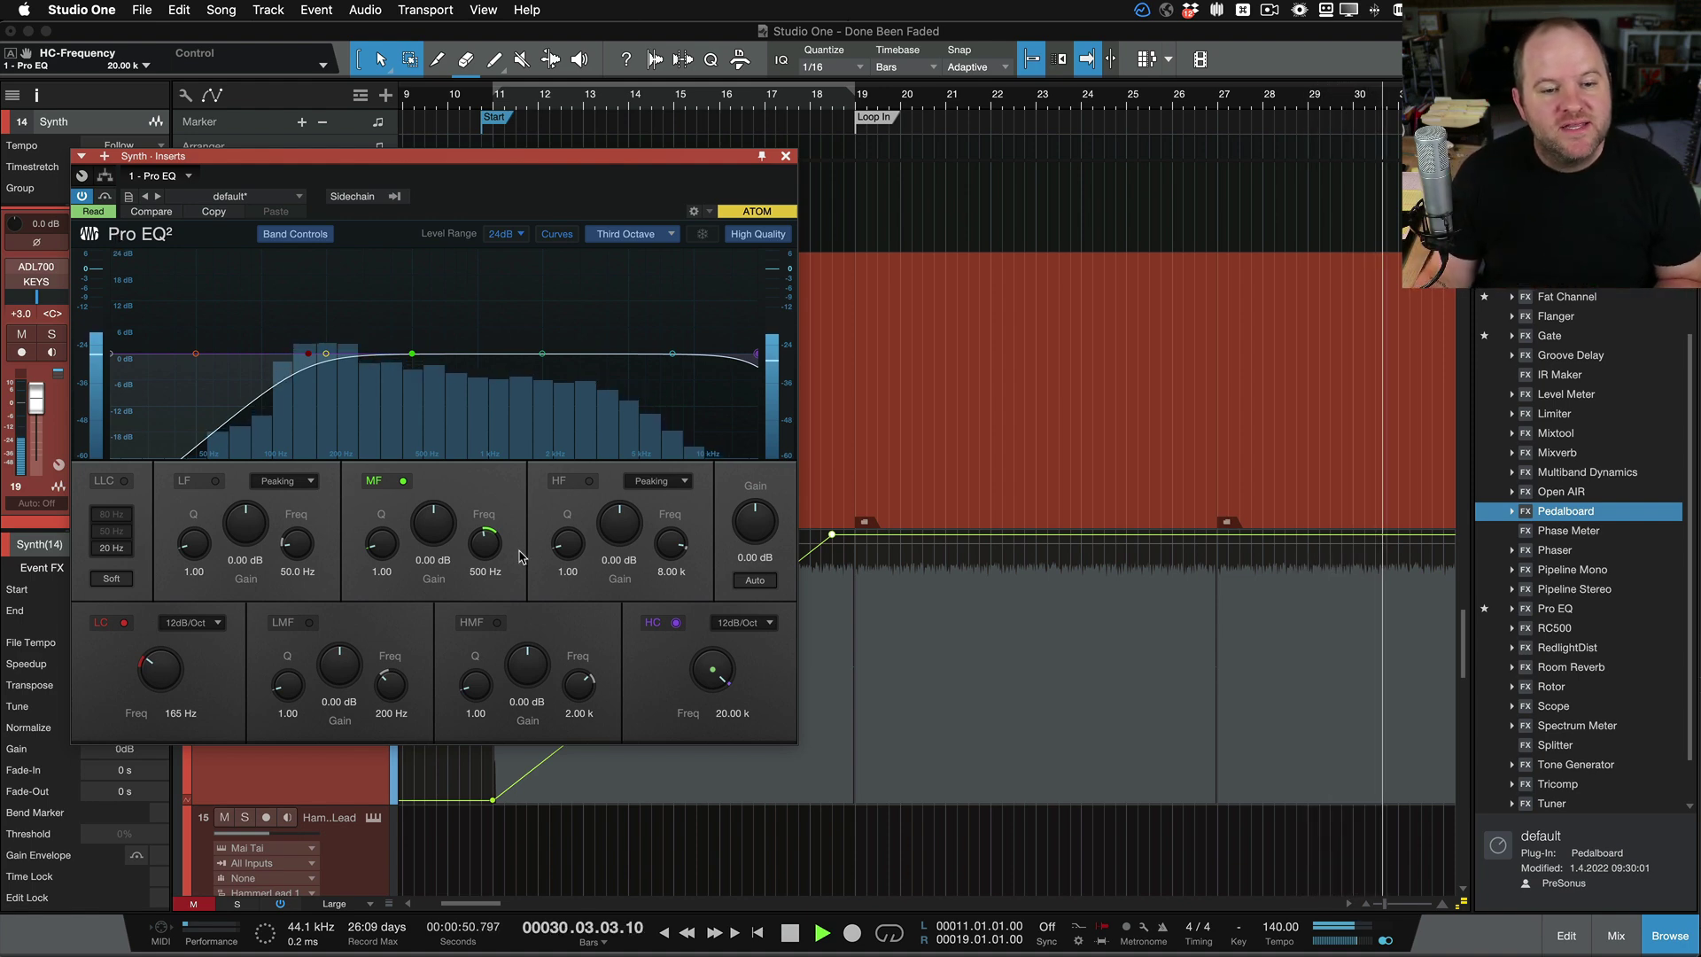
# Close the Pro EQ window, stop playback and place the playback cursor at bar 149 in the final Synth event
pyautogui.press('w')
pyautogui.press('w')
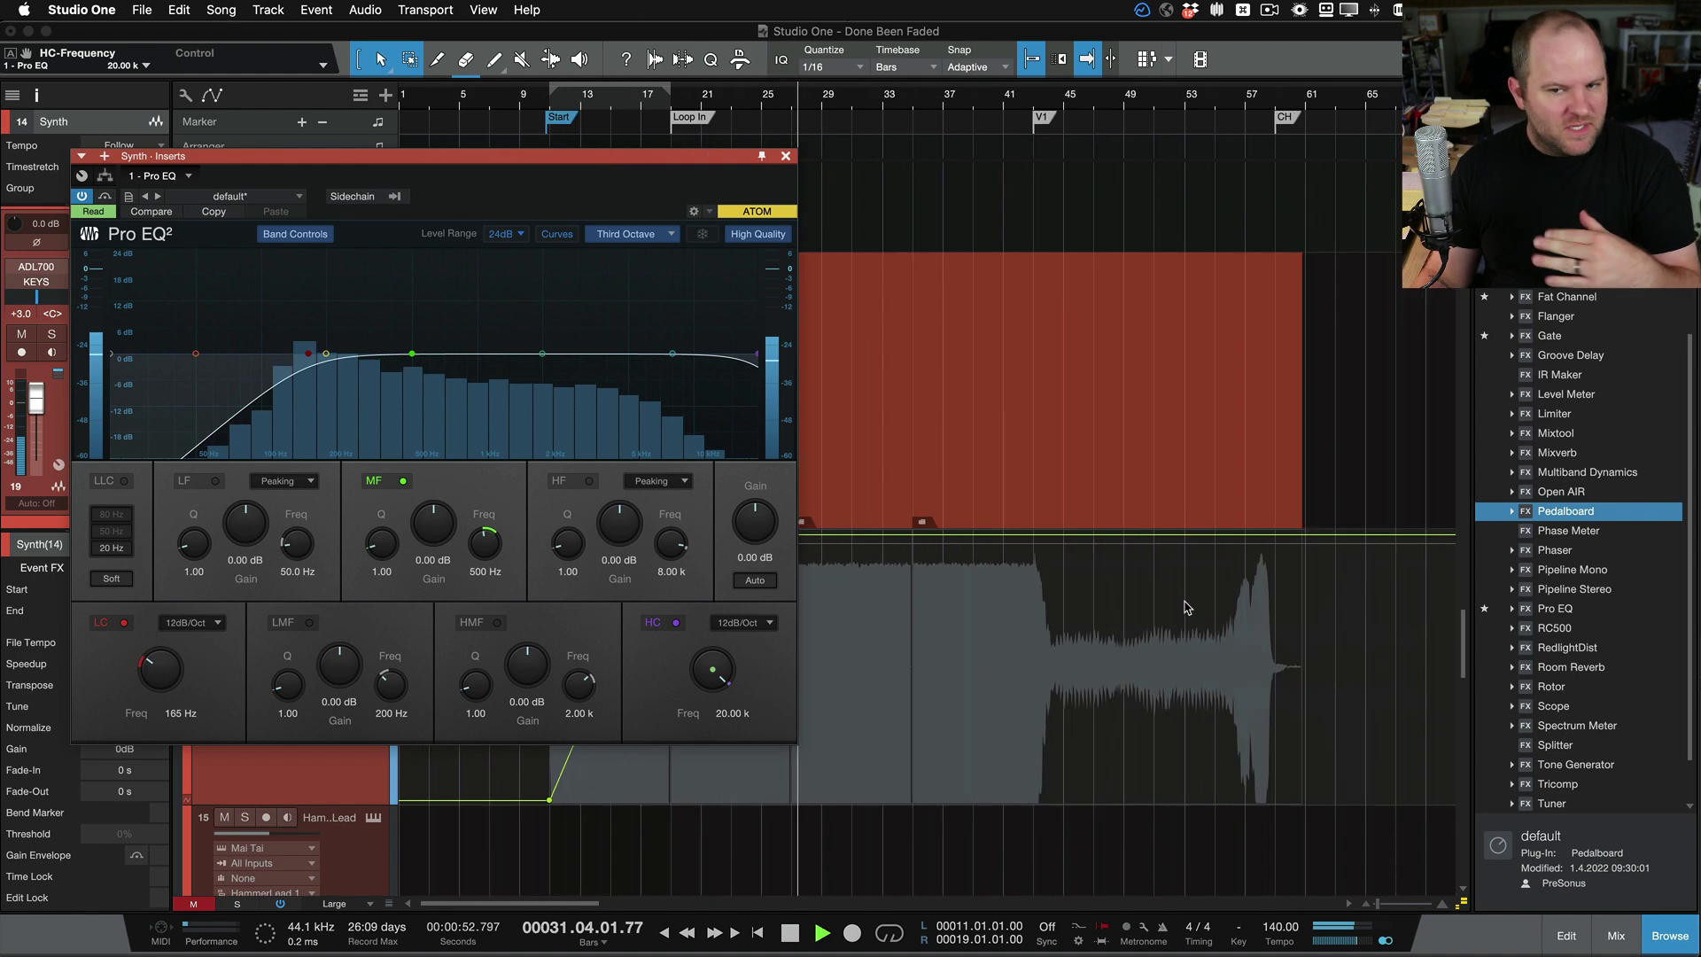
pyautogui.hscroll(10, 1187, 608)
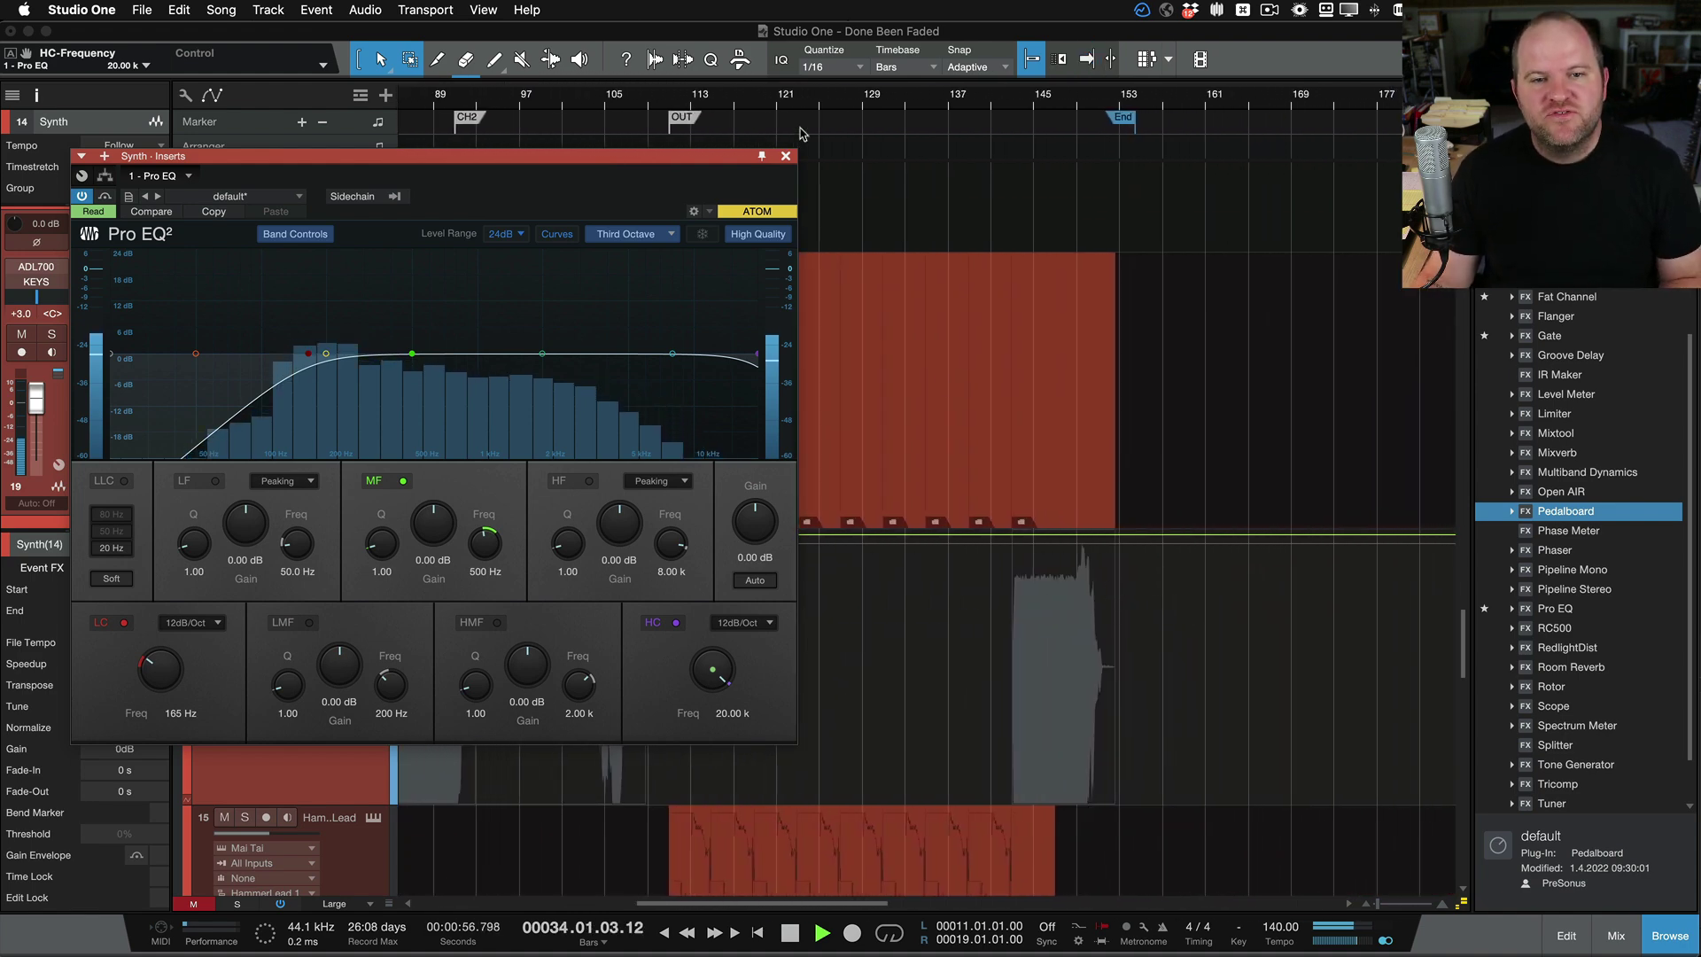
pyautogui.click(786, 155)
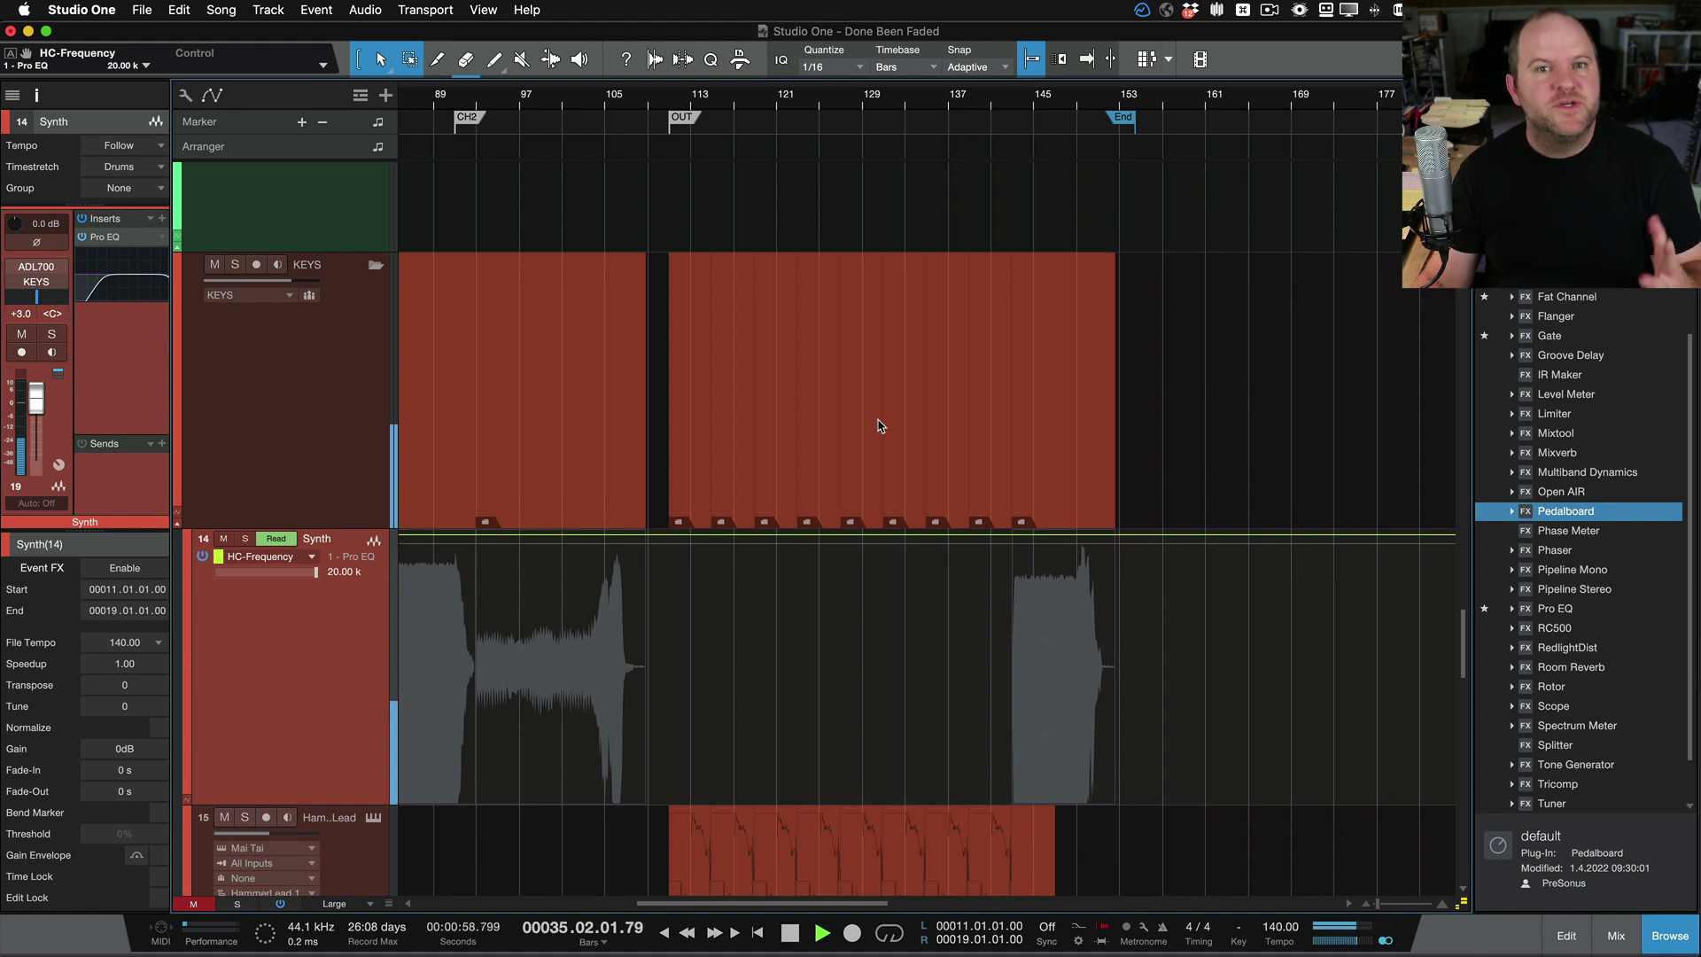
pyautogui.press('space')
pyautogui.click(1075, 763)
pyautogui.press('f')
pyautogui.press('e')
pyautogui.press('e')
pyautogui.press('e')
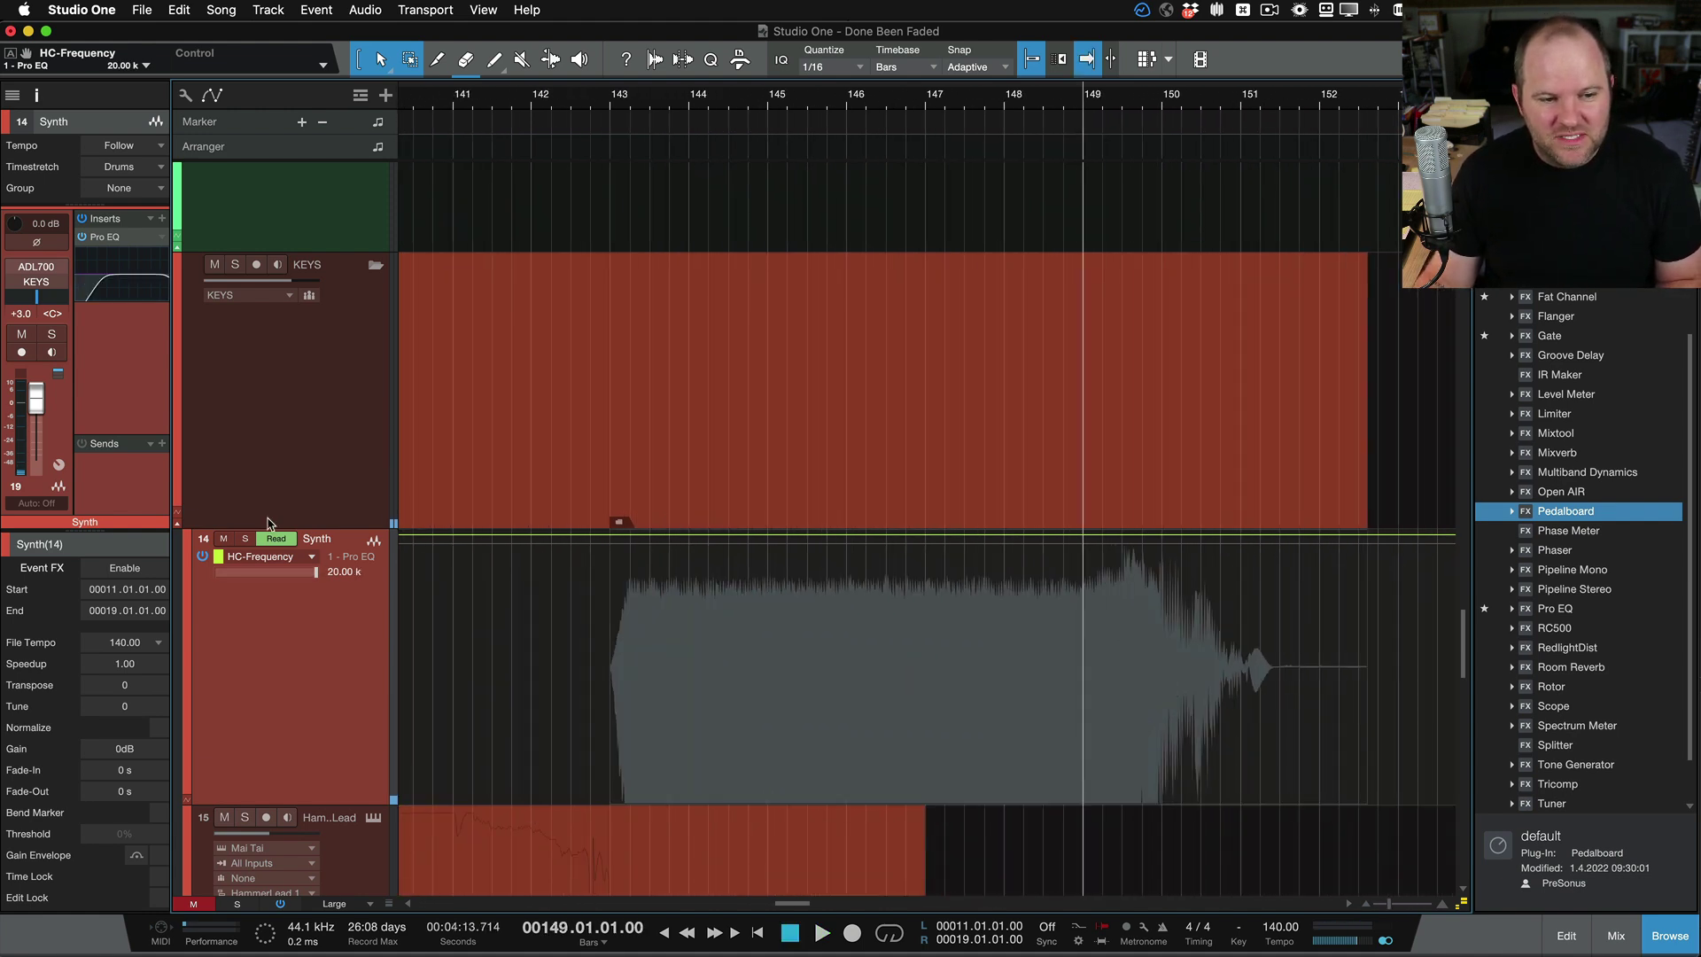
# Solo the Synth track and listen to the ending of its final event around bars 148 to 149
pyautogui.click(242, 539)
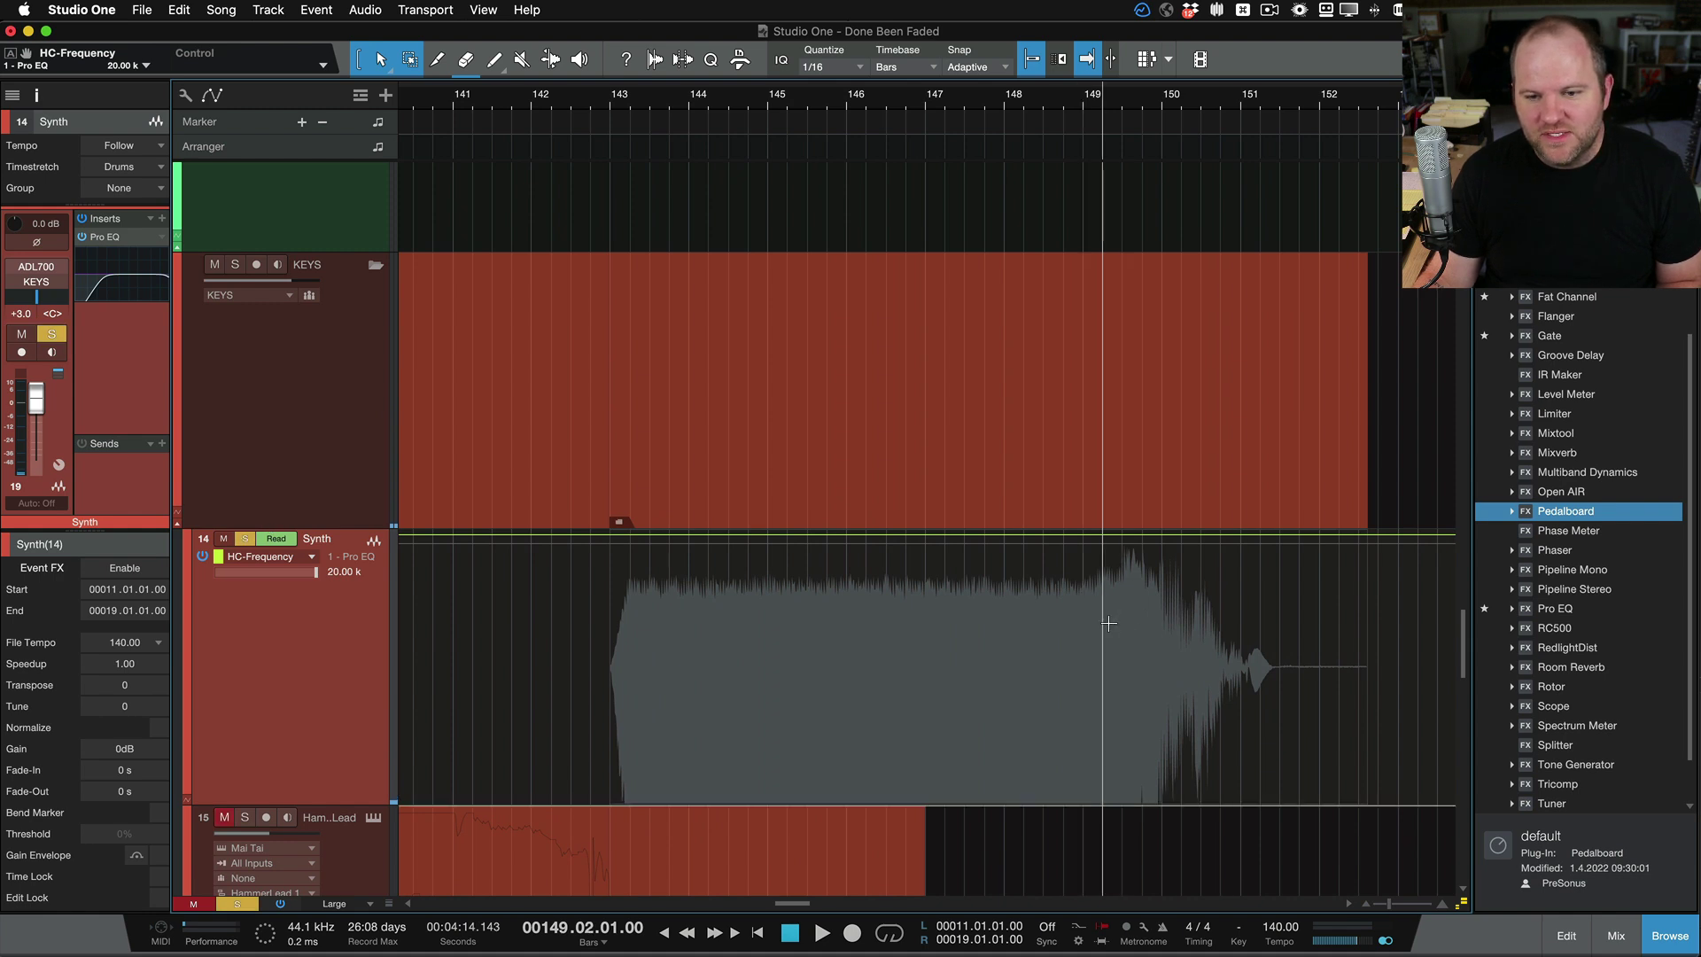
pyautogui.scroll(5, 760, 668)
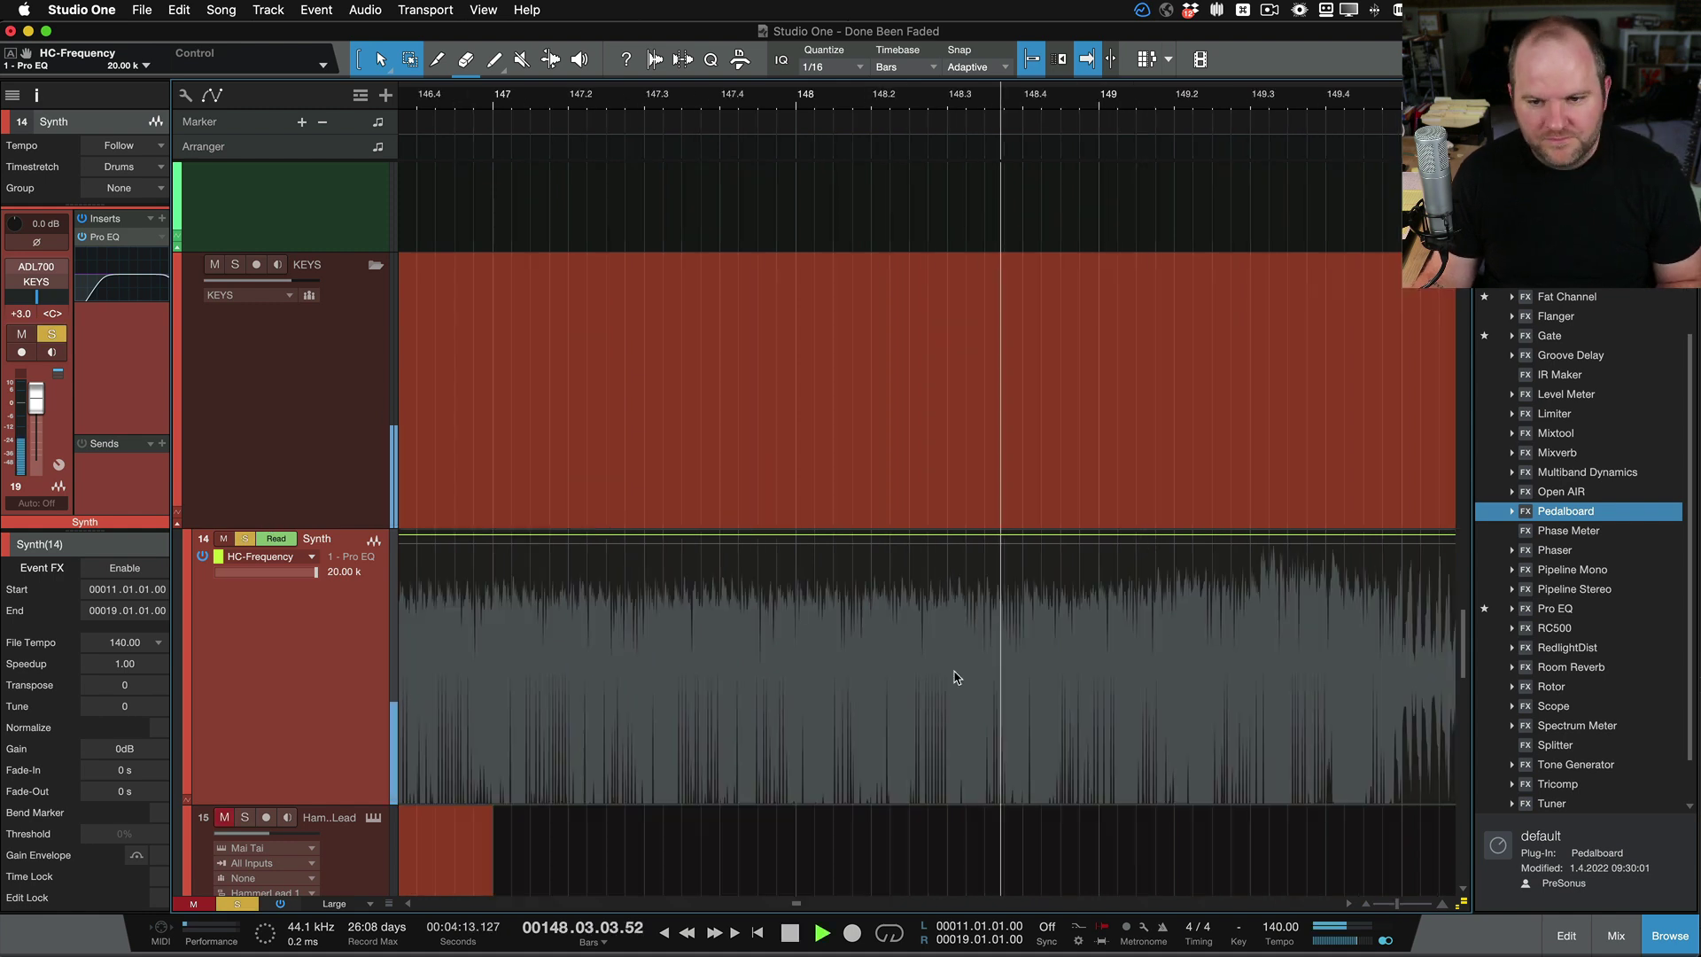
pyautogui.scroll(-4, 953, 679)
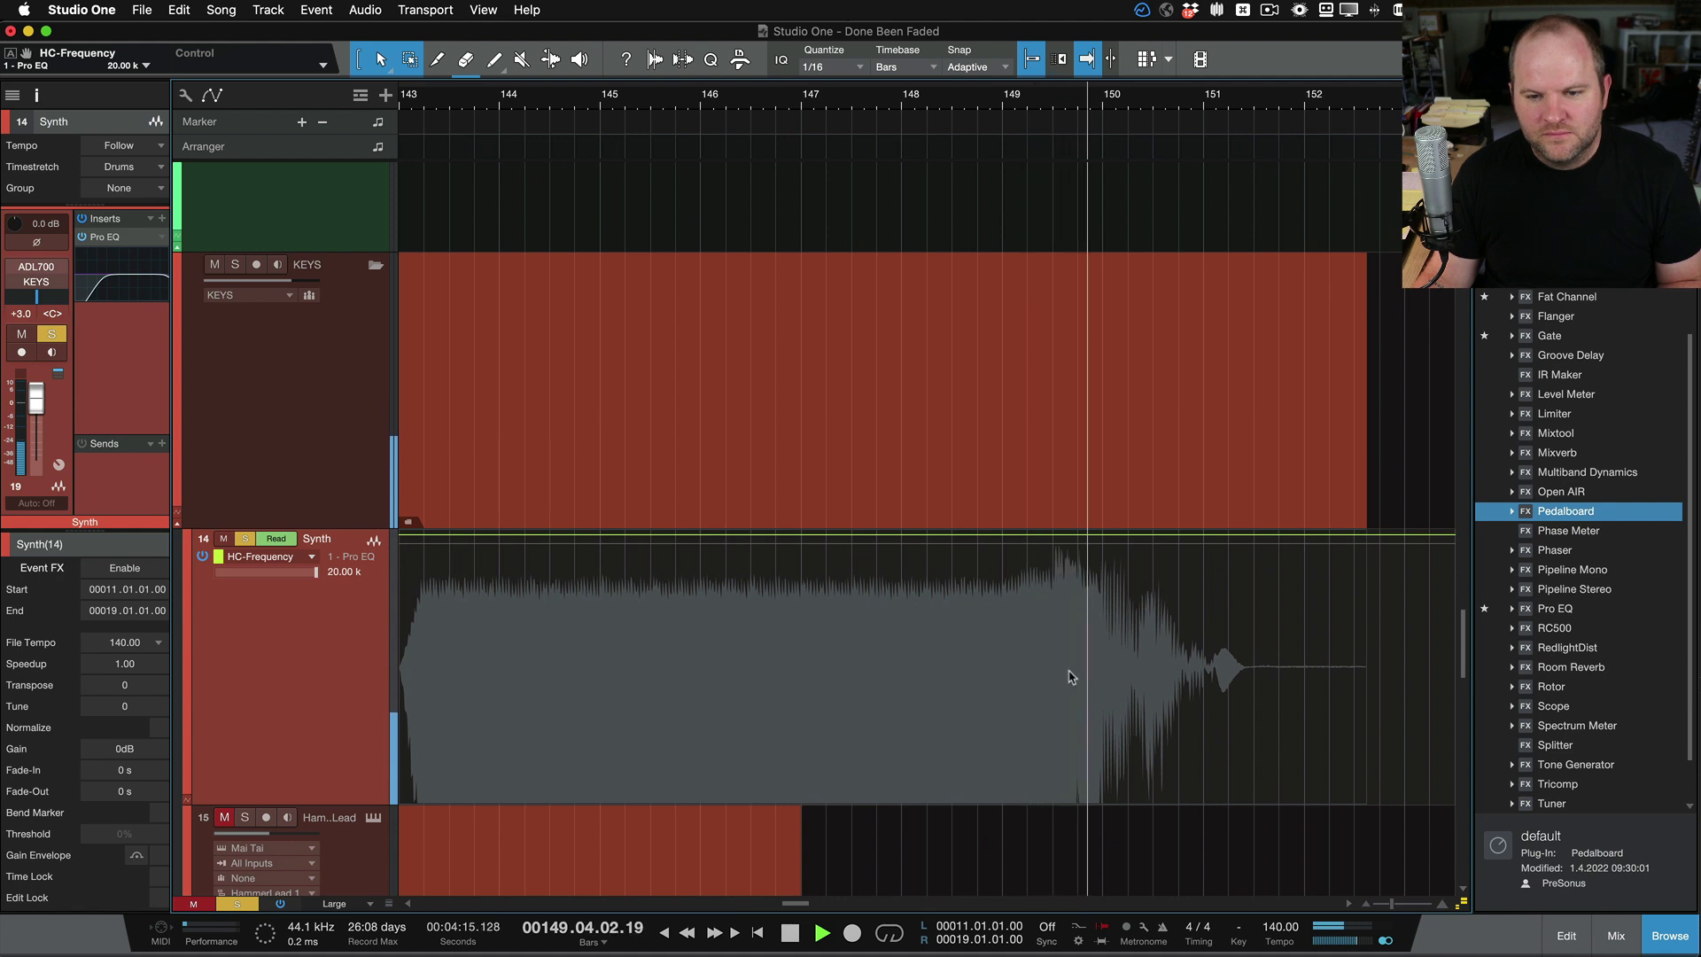
pyautogui.press('space')
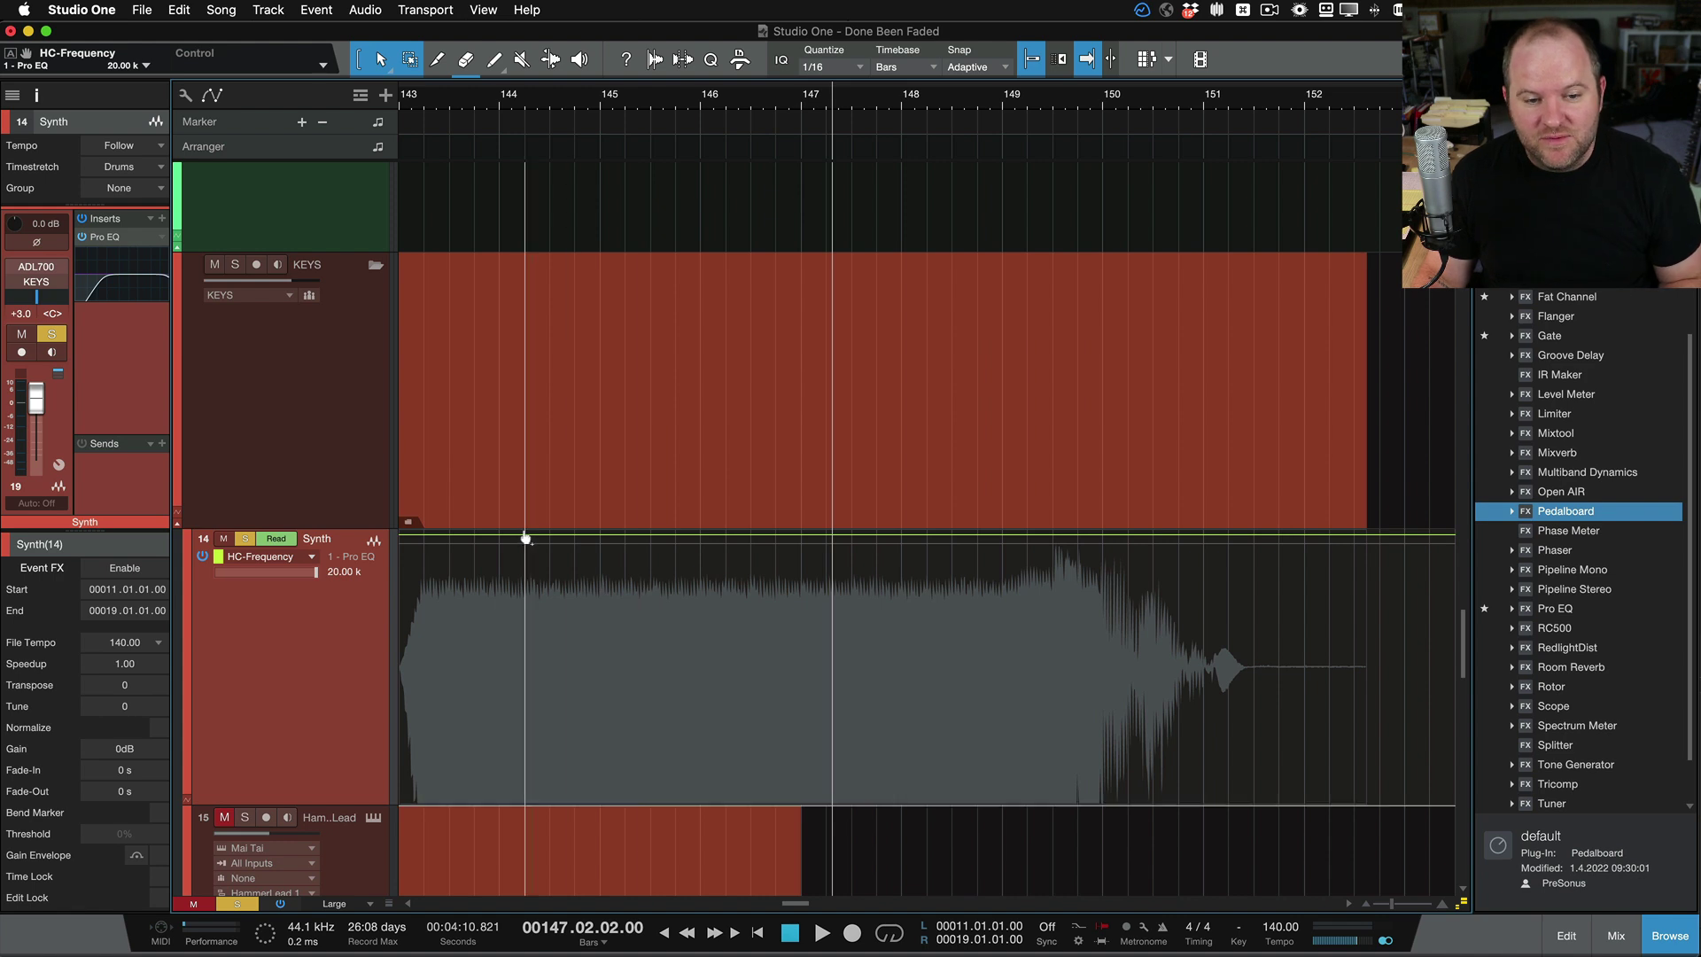
# Try a descending HC-Frequency ramp from about bar 144.2 to the middle of bar 147, audition it and undo it
pyautogui.moveTo(567, 539); pyautogui.dragTo(864, 800)
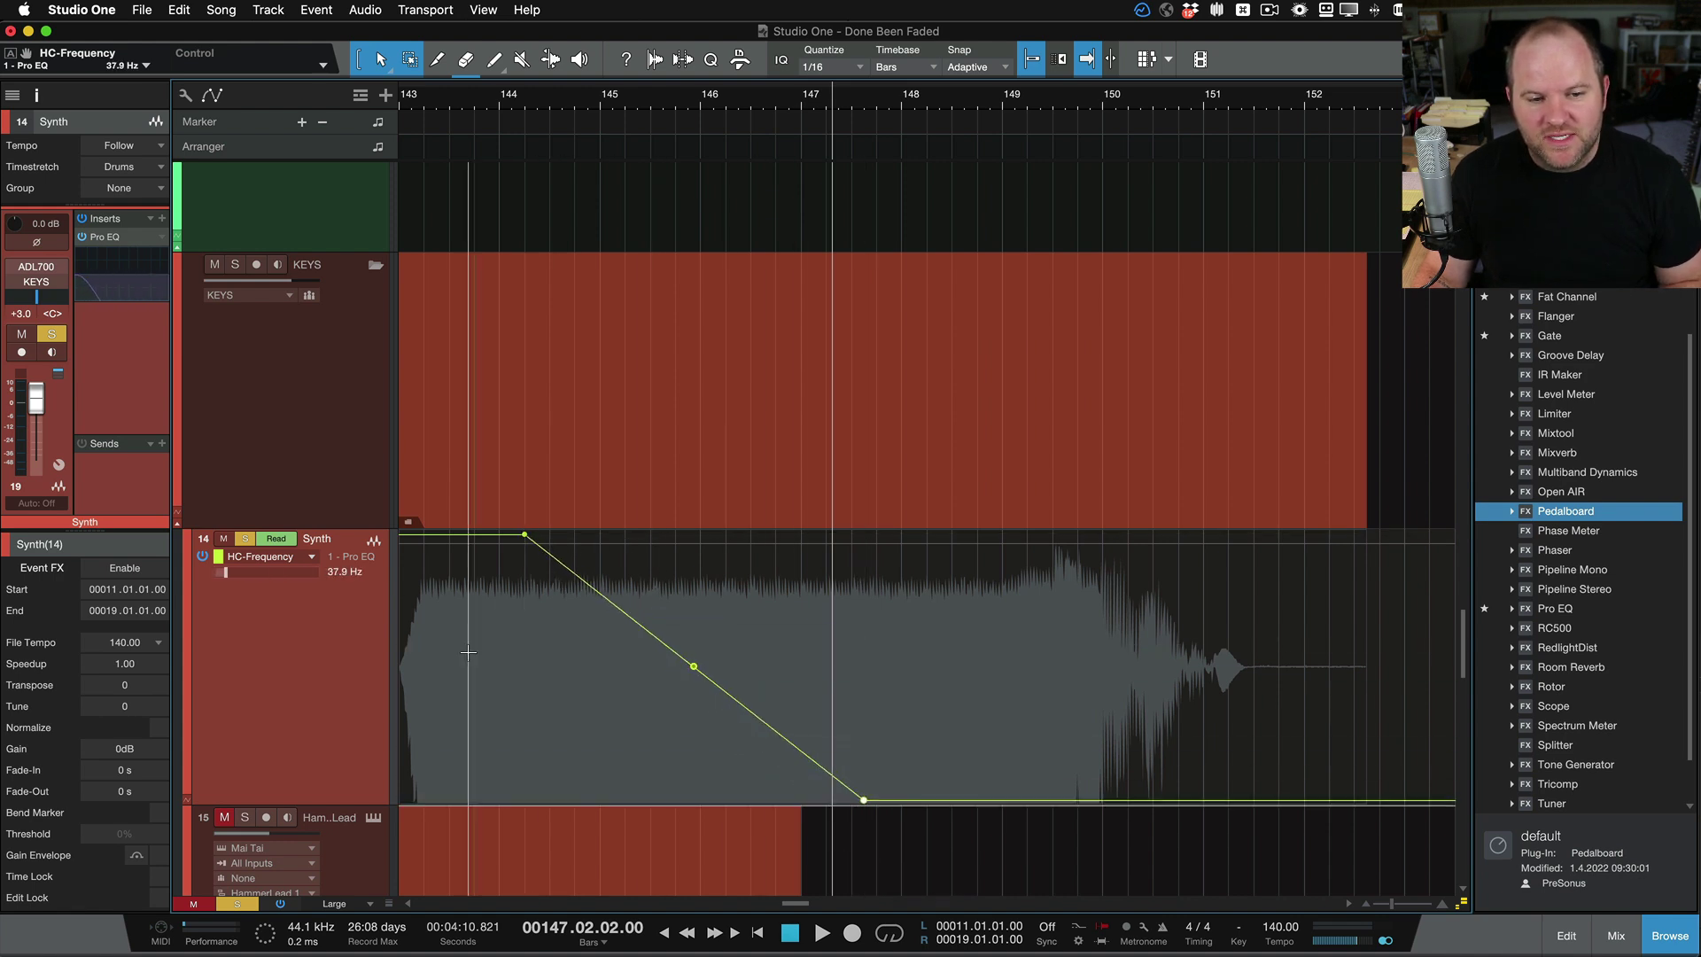
pyautogui.click(527, 648)
pyautogui.press('space')
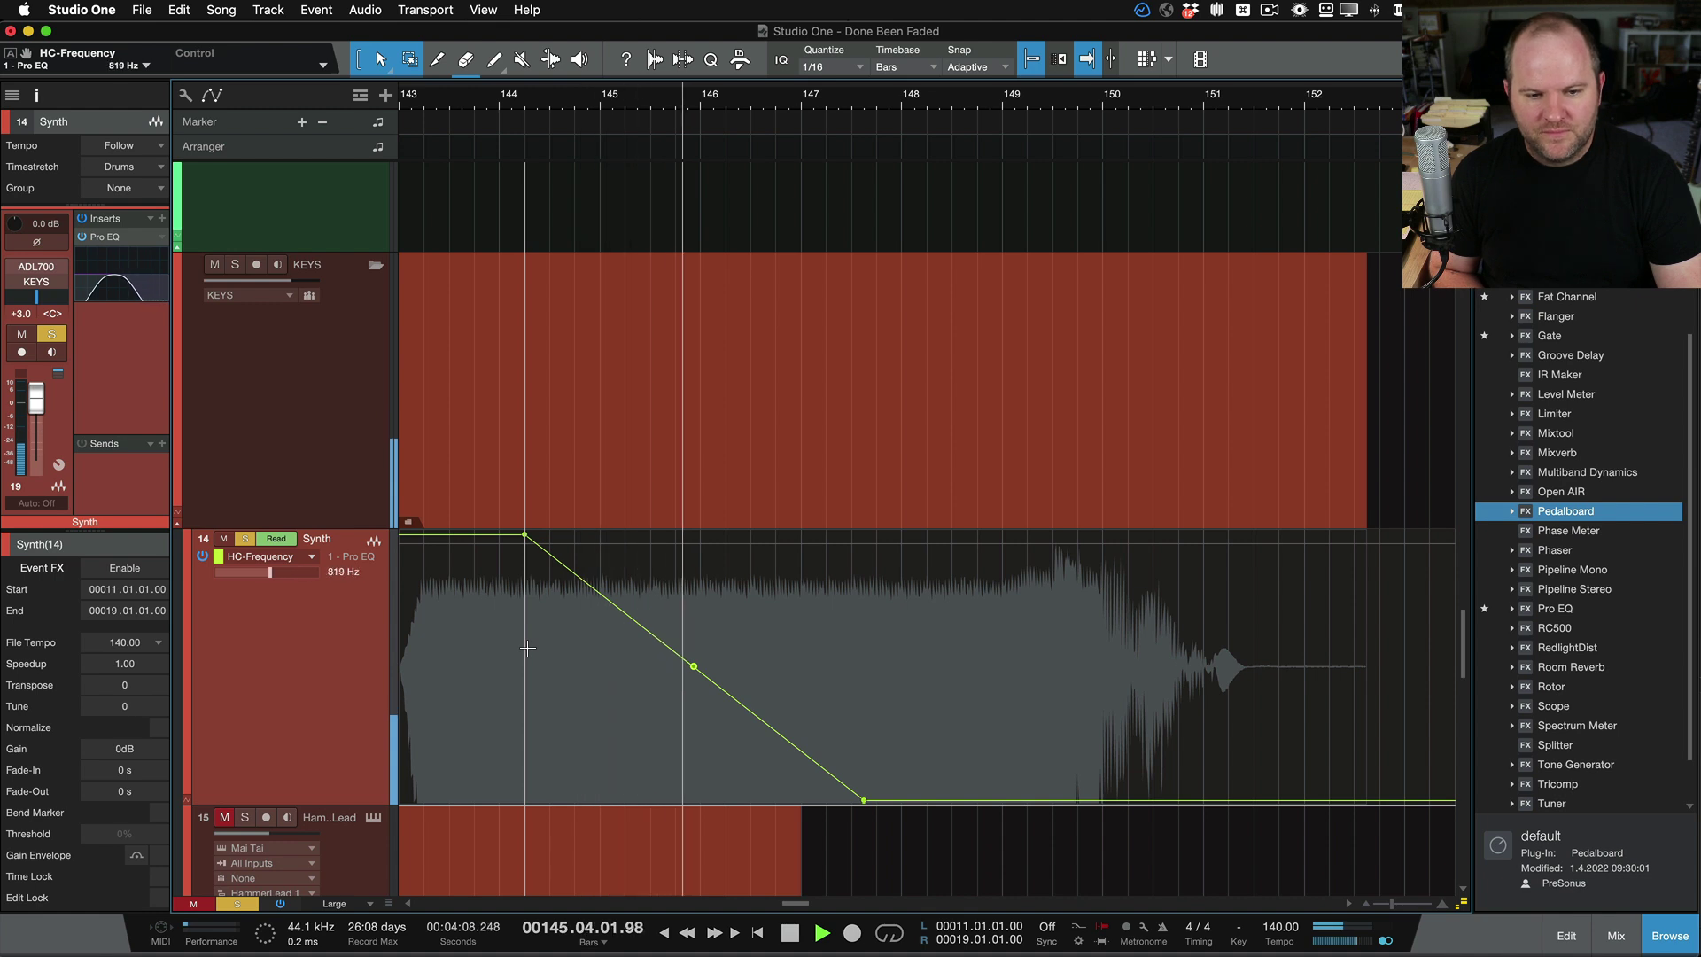
pyautogui.press('space')
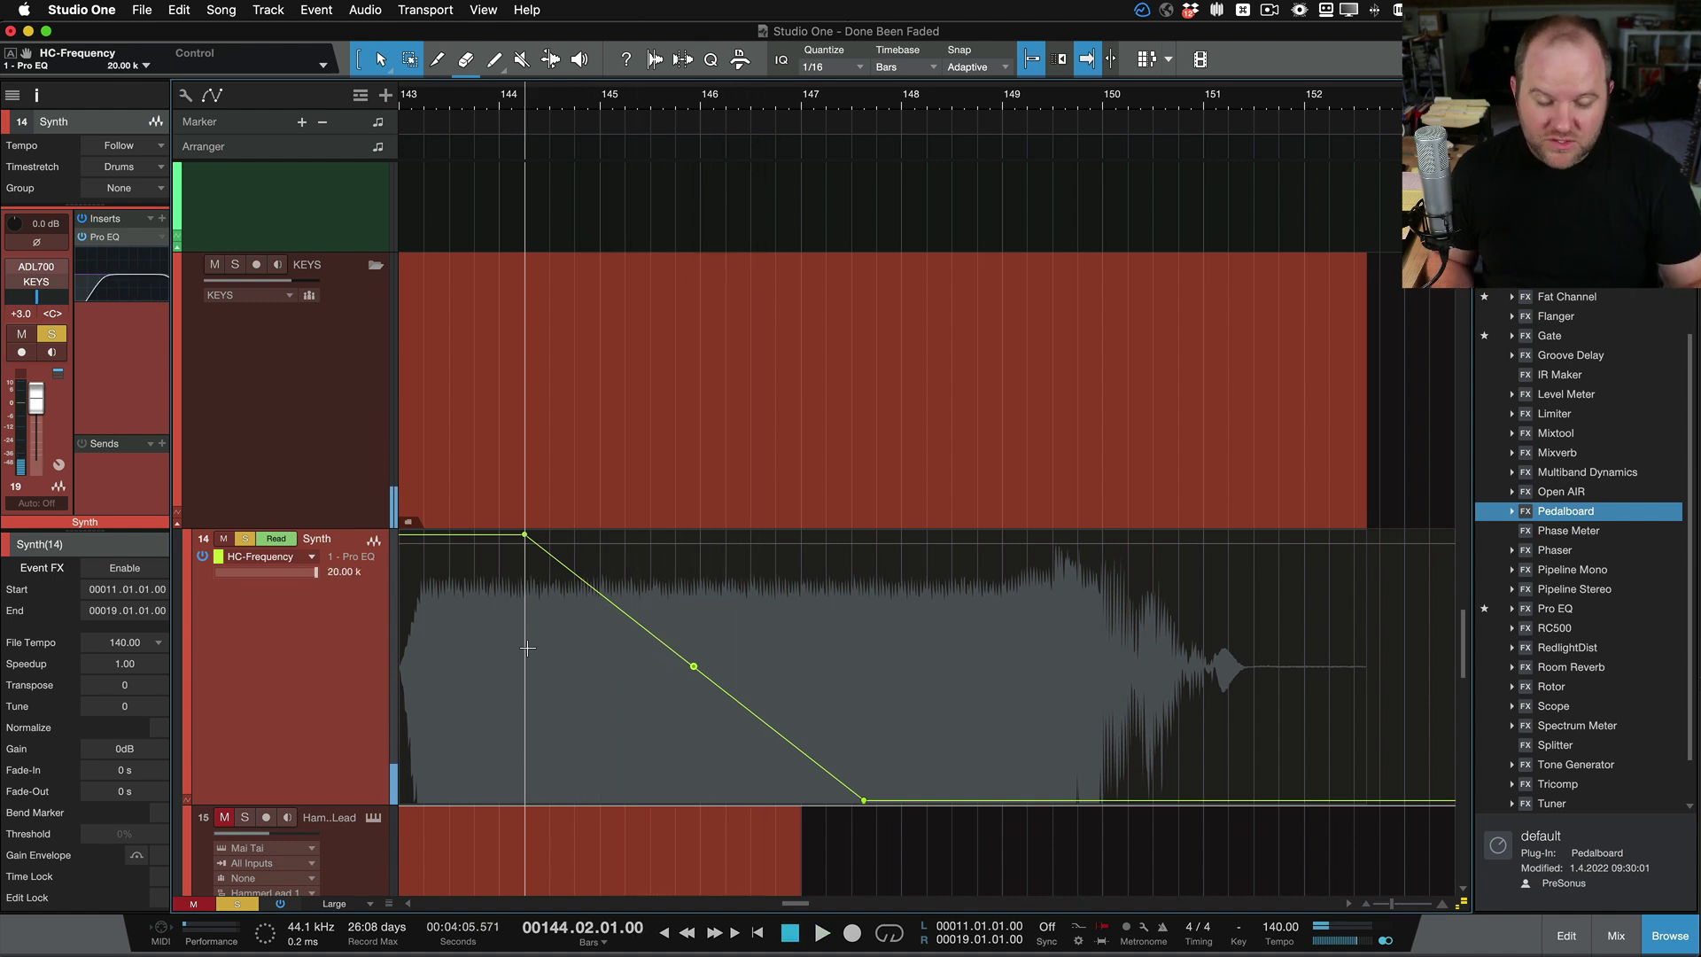
pyautogui.press('super+z')
pyautogui.click(562, 535)
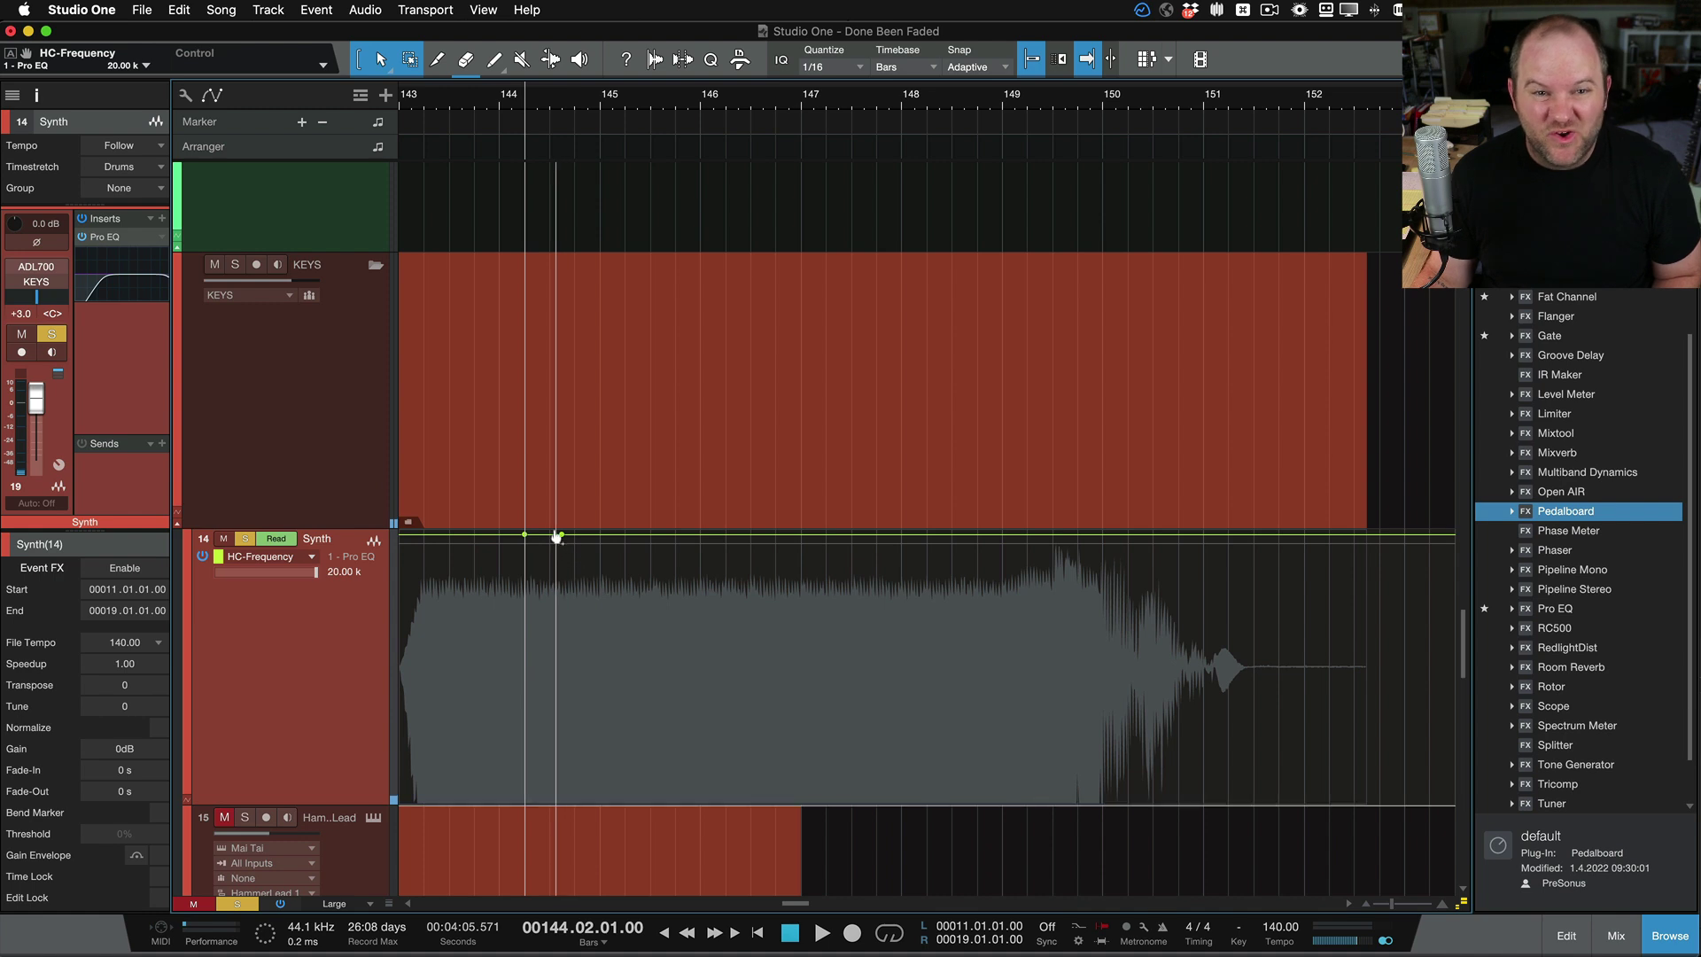
pyautogui.moveTo(525, 542)
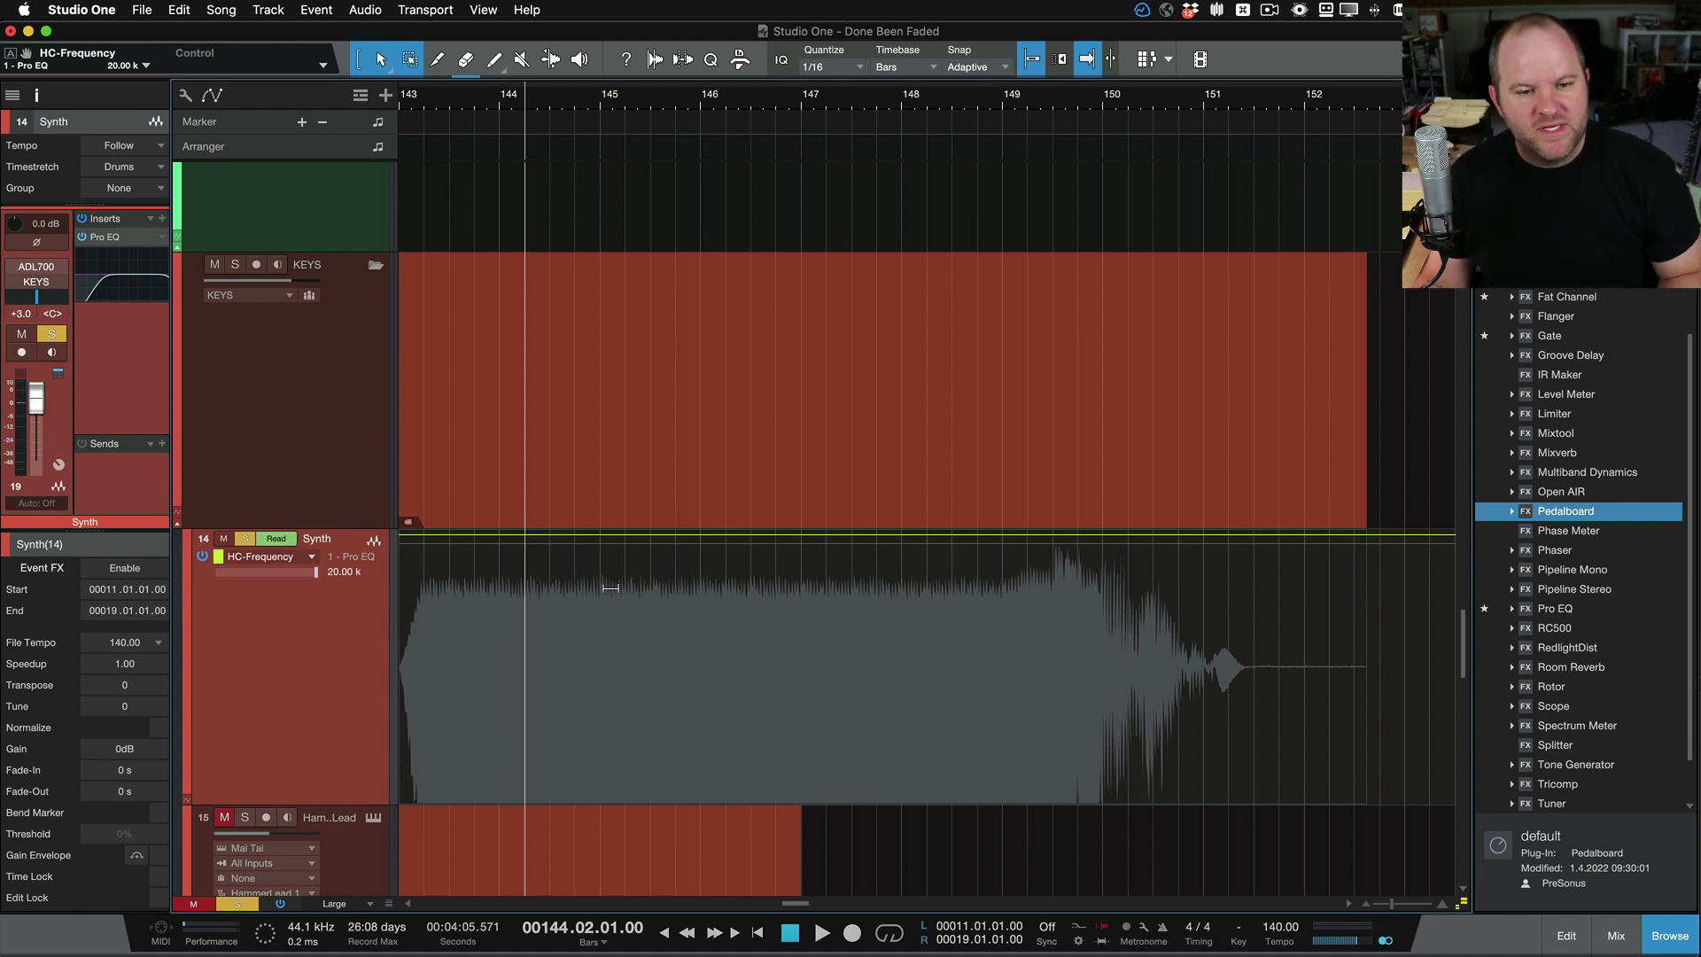
# Place the playback cursor at bar 148 within the final Synth event
pyautogui.scroll(-5, 581, 627)
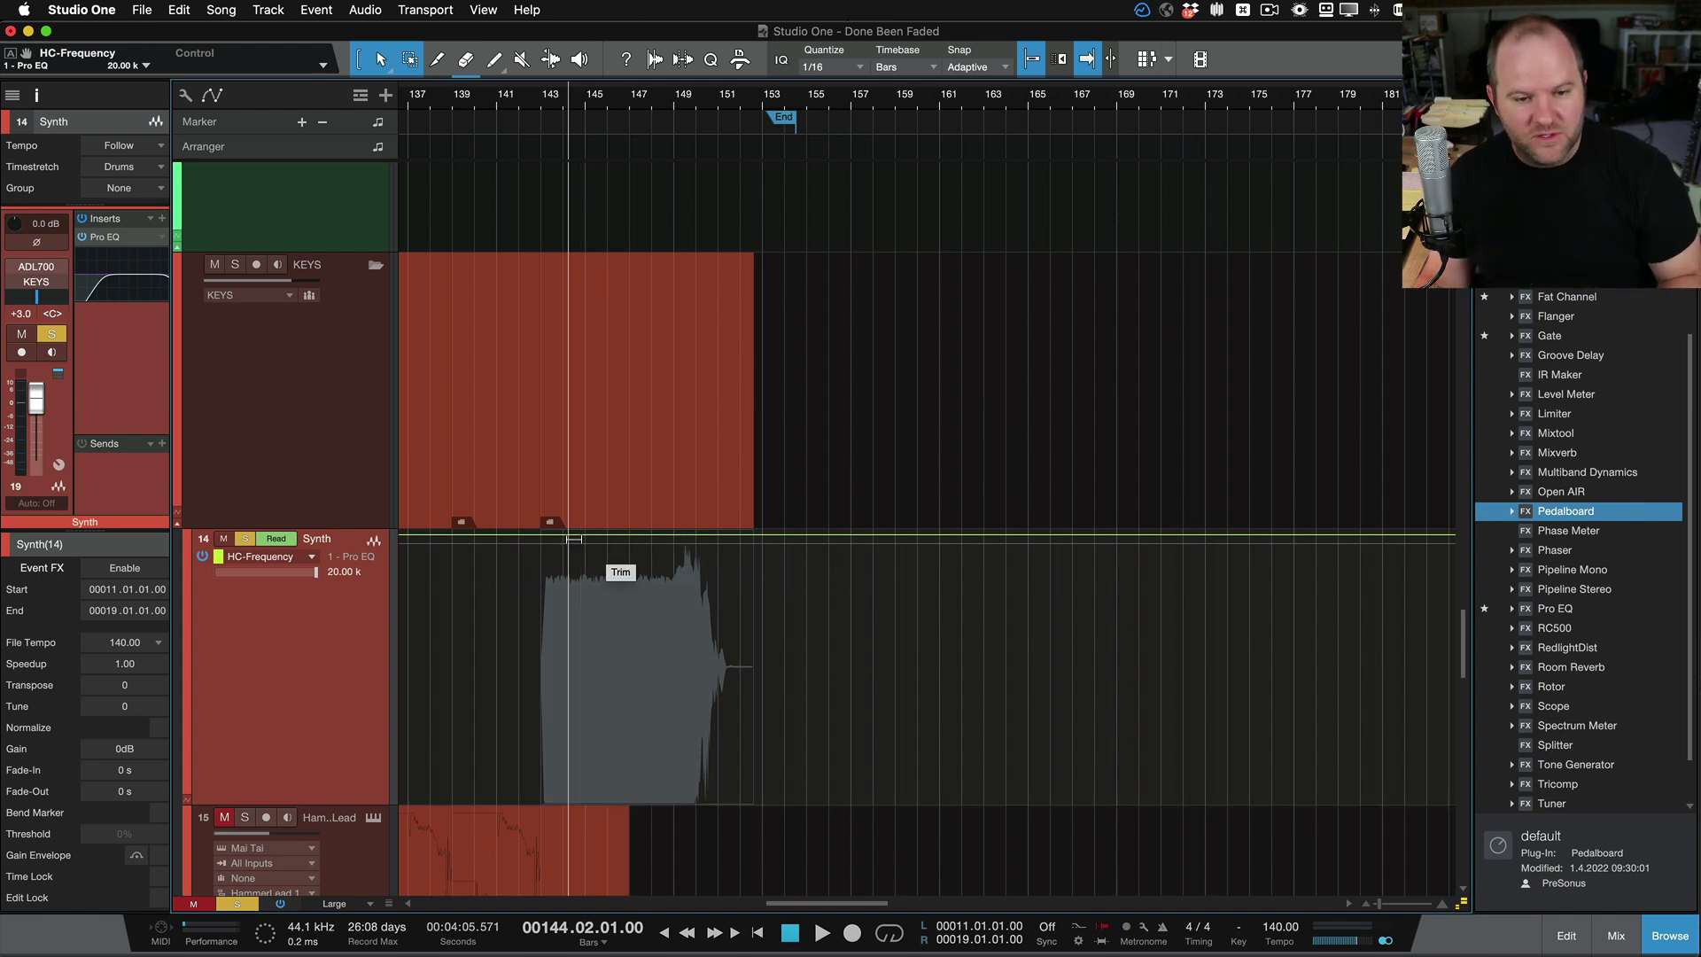
pyautogui.moveTo(656, 542); pyautogui.dragTo(657, 599)
pyautogui.doubleClick(658, 601)
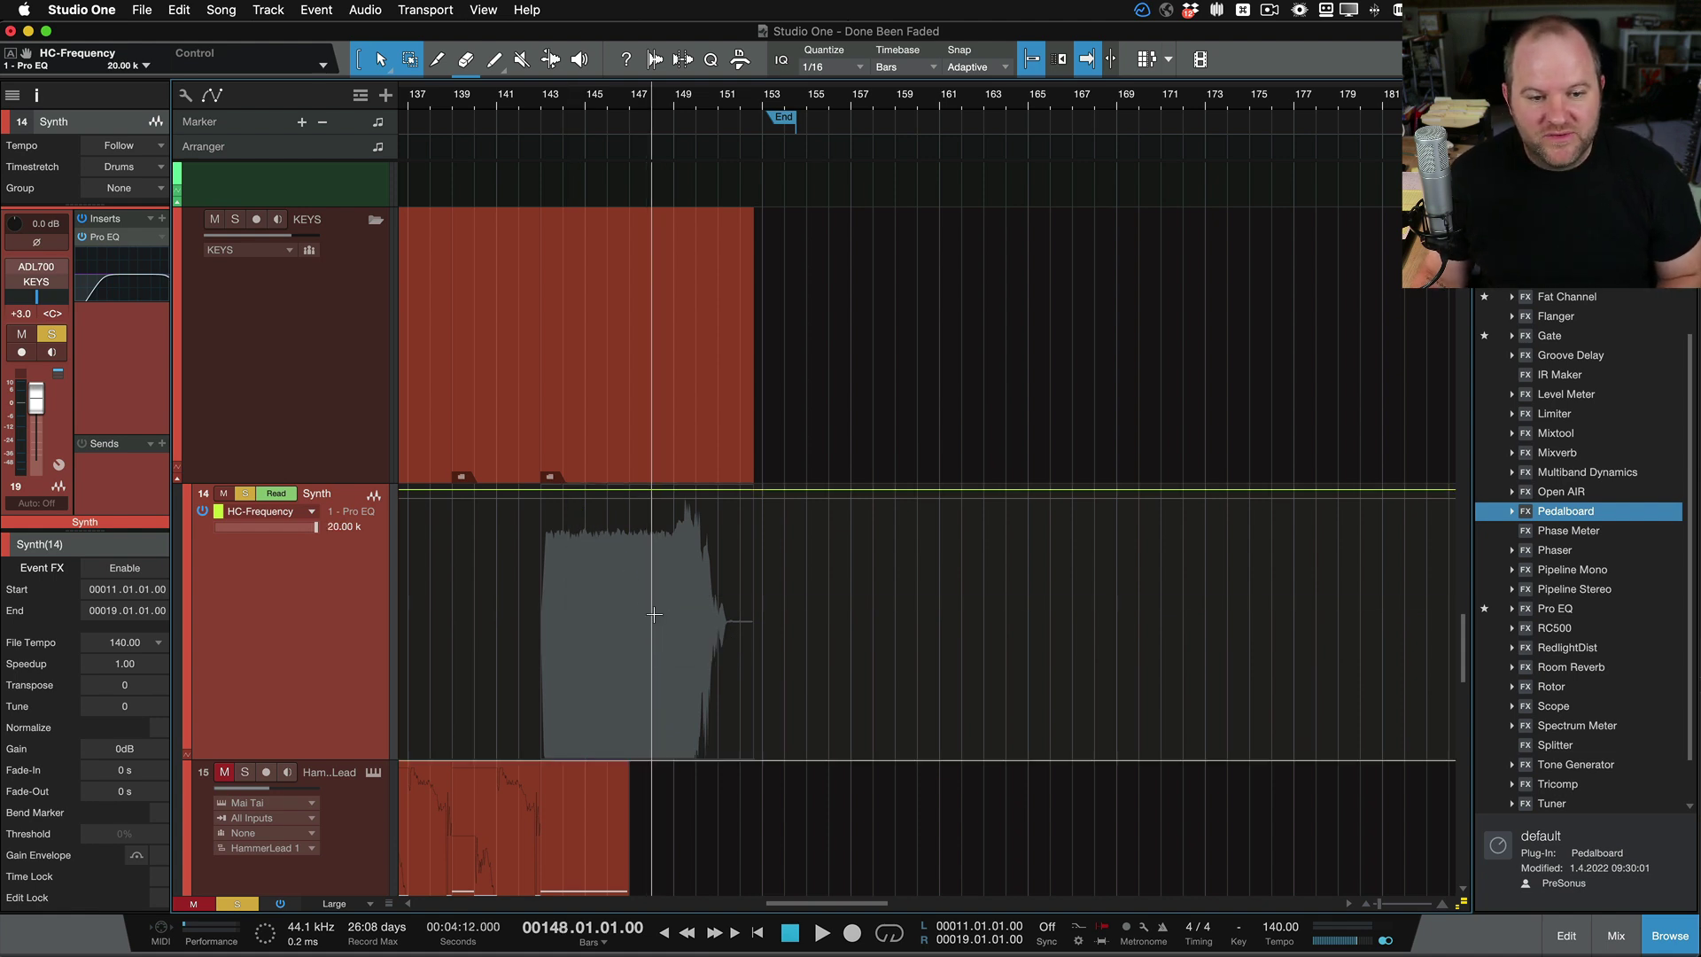
# Hide the track automation to show the events again and turn off the Synth track's solo
pyautogui.press('w')
pyautogui.press('w')
pyautogui.press('w')
pyautogui.press('w')
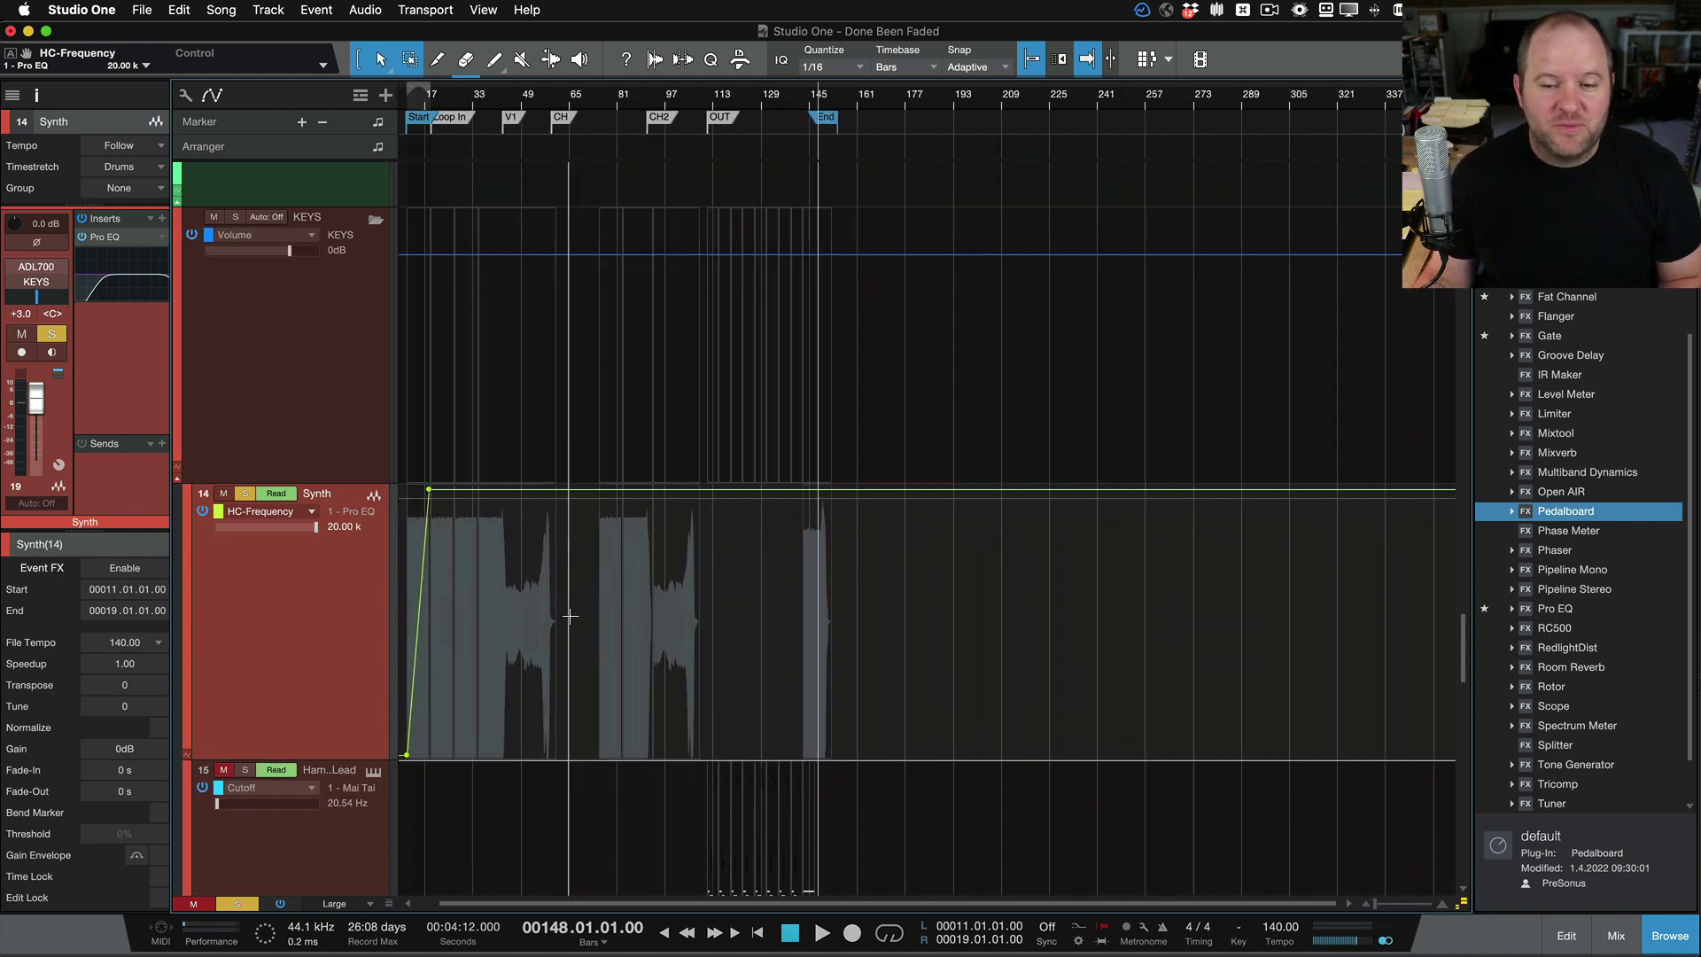
pyautogui.press('a')
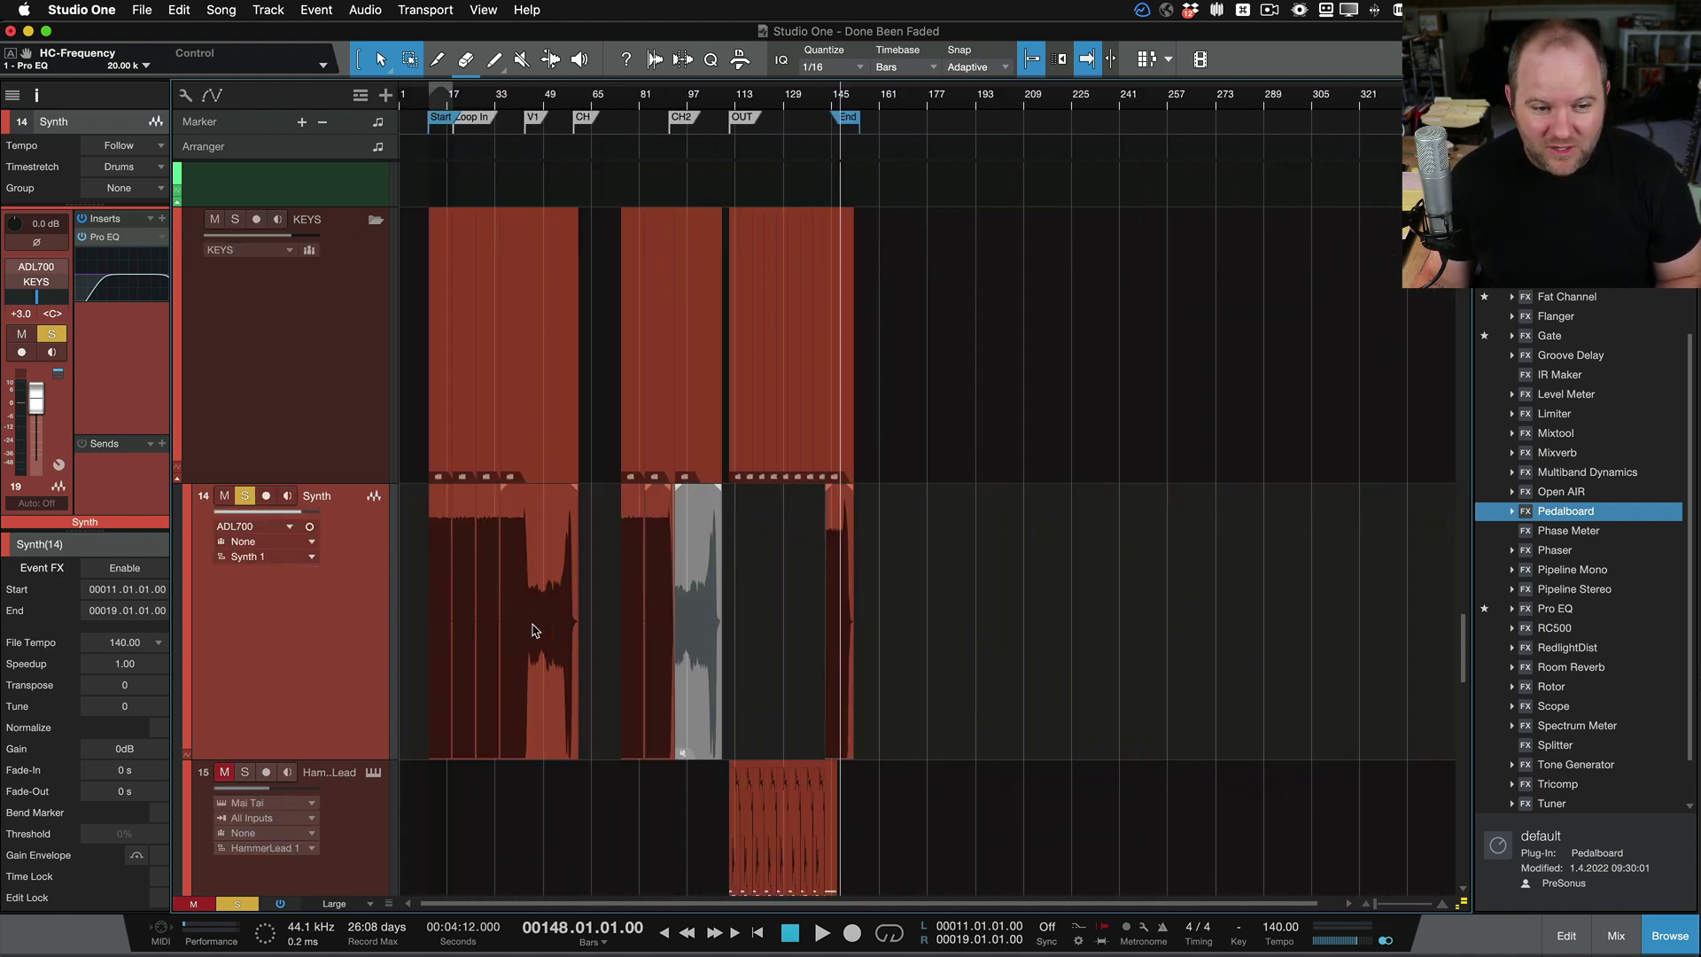
pyautogui.press('z')
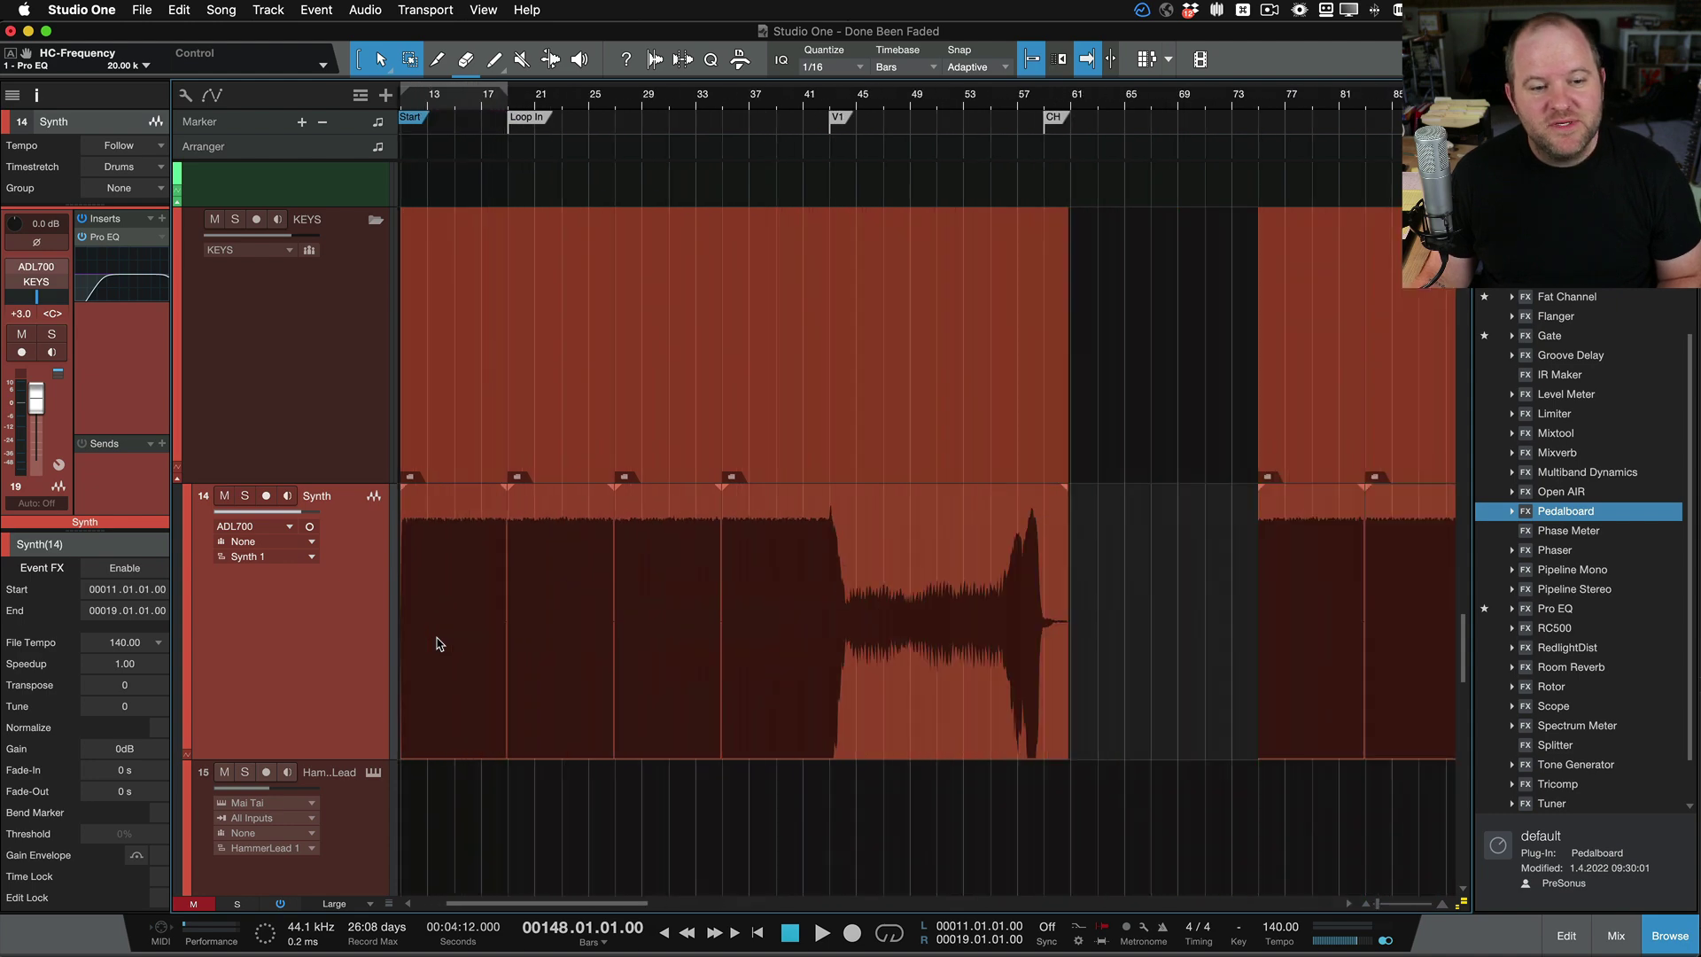